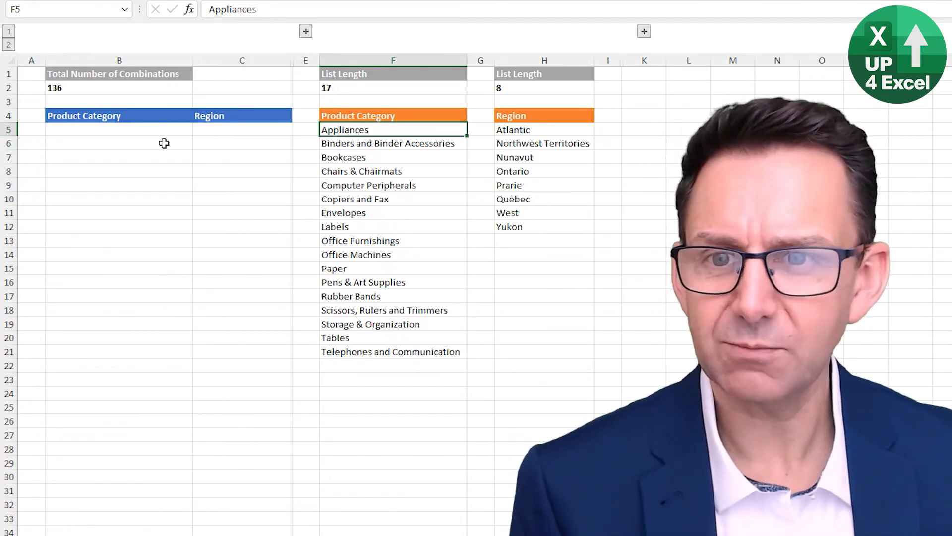
left_click(133, 127)
left_click_drag(133, 127, 134, 253)
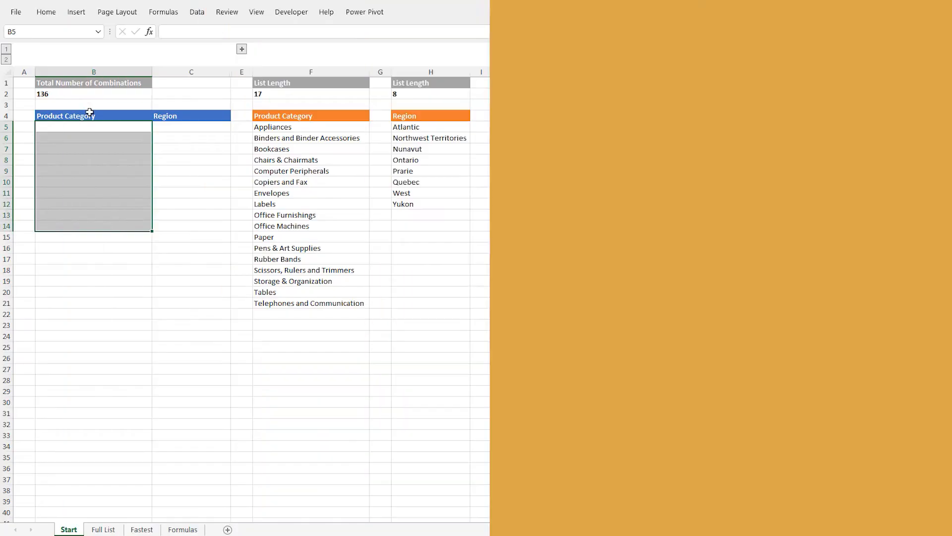
left_click(86, 134)
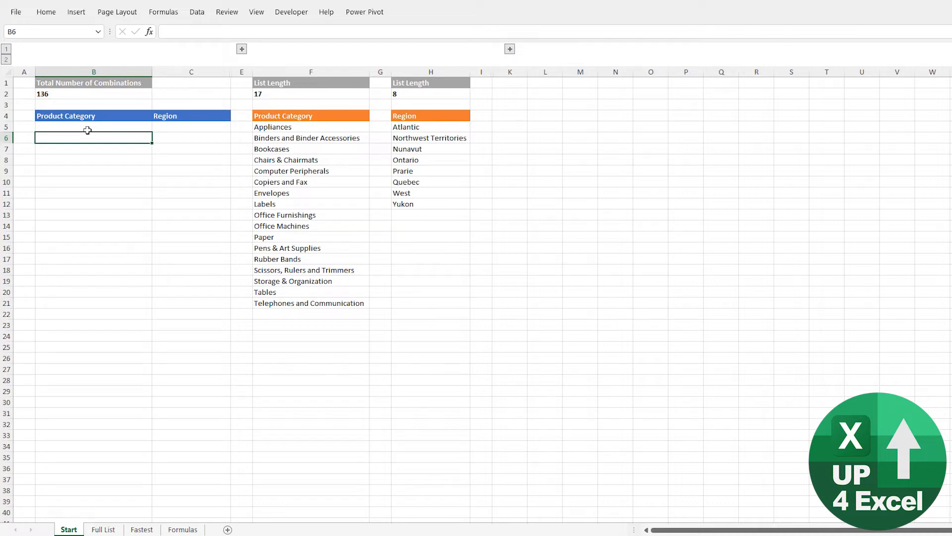
Copy the source product categories in F5:F21 into the blank Product Category column starting at B5.
left_click_drag(310, 128, 307, 330)
left_click_drag(386, 385, 389, 350)
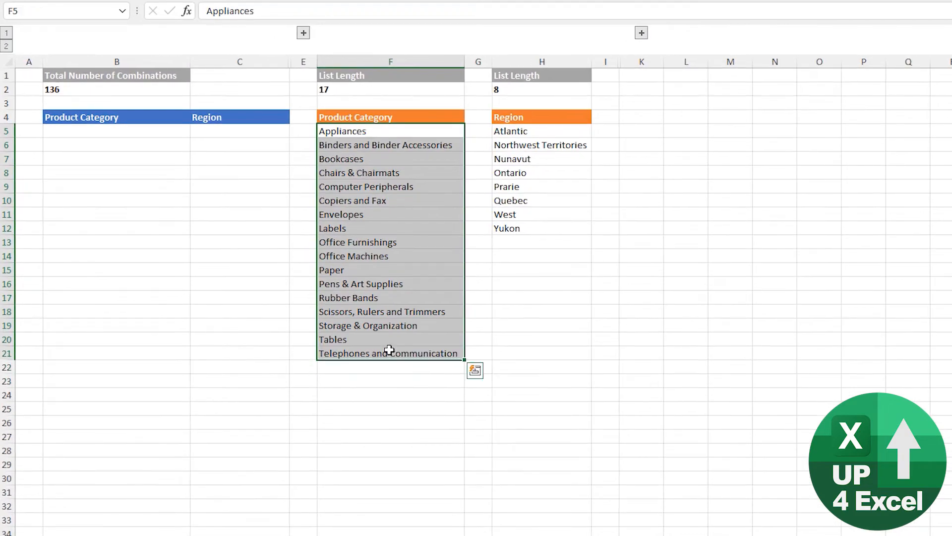
key("ctrl+c")
left_click(142, 127)
key("ctrl+v")
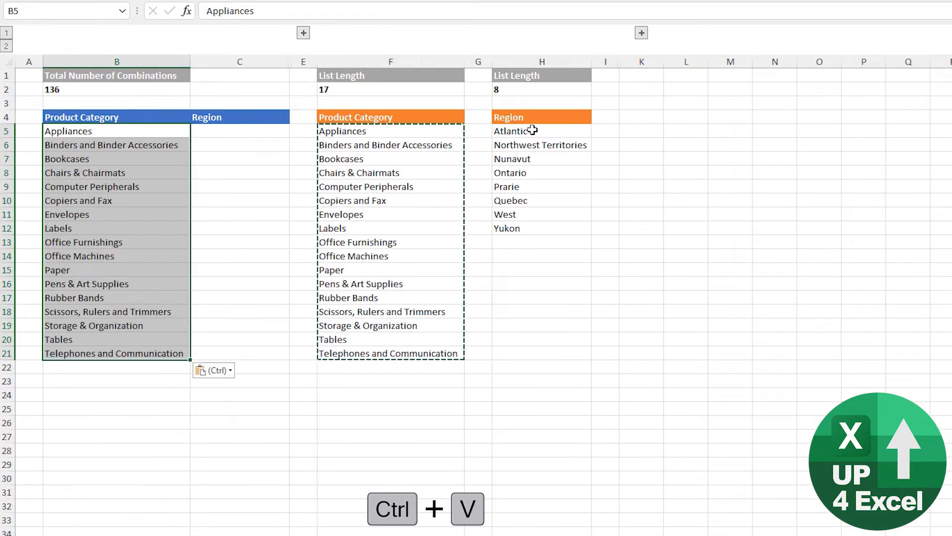
Copy the region Atlantic from H5 into every Region cell in C5:C21.
left_click(528, 130)
key("ctrl+c")
left_click_drag(234, 132, 236, 353)
key("ctrl+v")
key("ctrl+v")
Copy the product categories in B5:B21 and paste them directly beneath, starting at B22.
left_click_drag(155, 130, 180, 353)
key("ctrl+c")
left_click(144, 367)
key("ctrl+v")
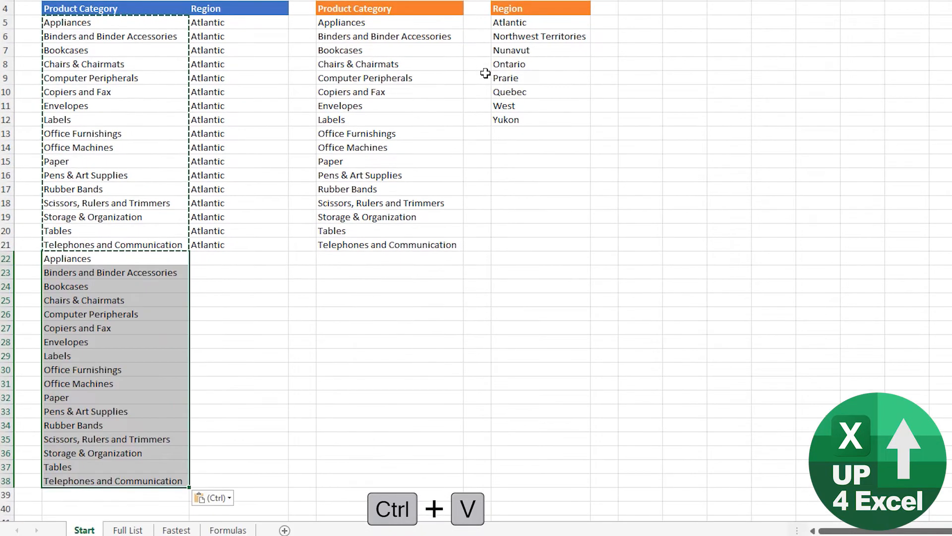
Copy the region Northwest Territories from H6 into every Region cell in C22:C38.
left_click(527, 140)
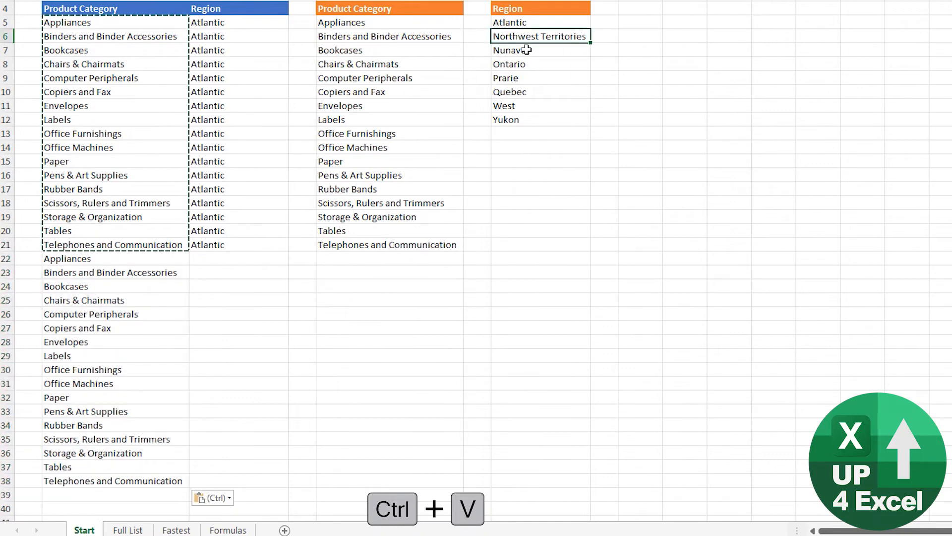
key("ctrl+c")
left_click_drag(224, 258, 202, 480)
key("ctrl+v")
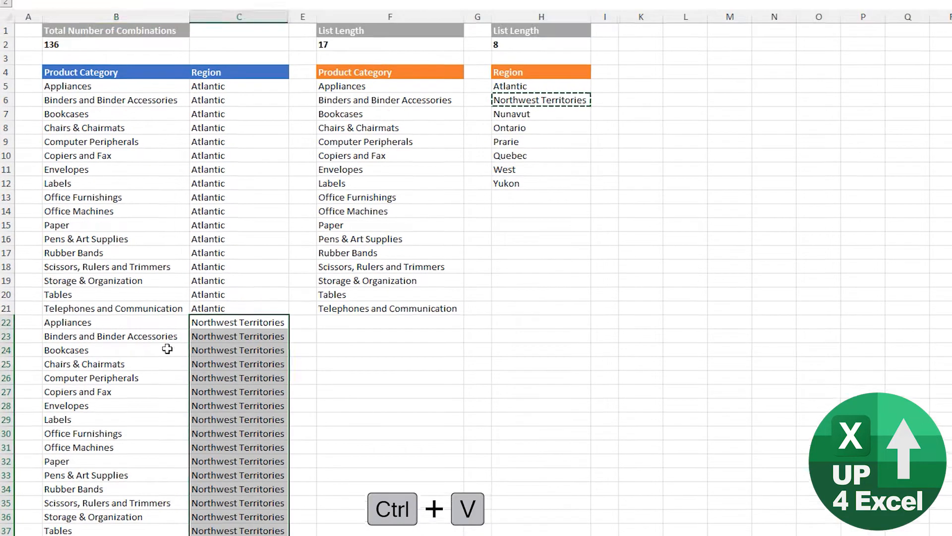
Expand all grouped columns to outline level 2 and select the customer segments in J5:J8.
left_click(124, 286)
left_click(97, 144)
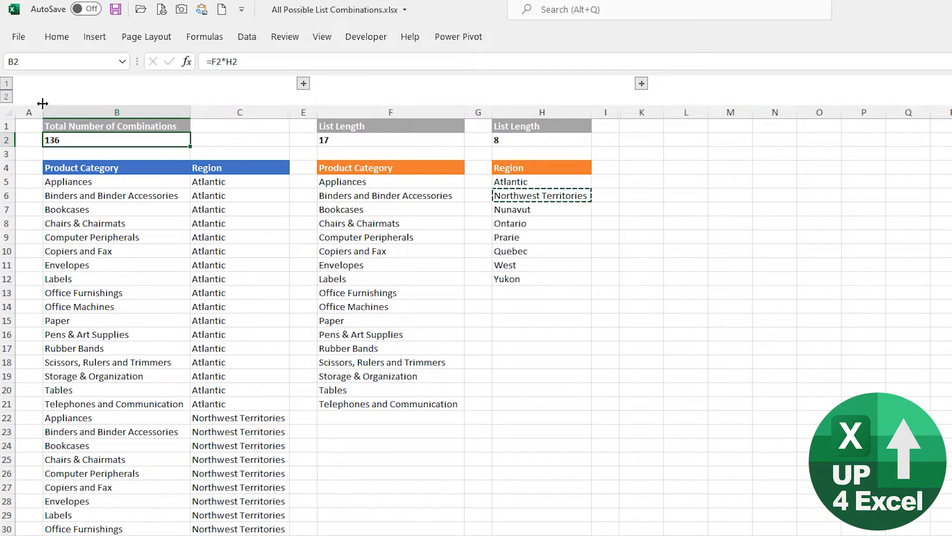
left_click(6, 96)
left_click_drag(755, 183, 752, 229)
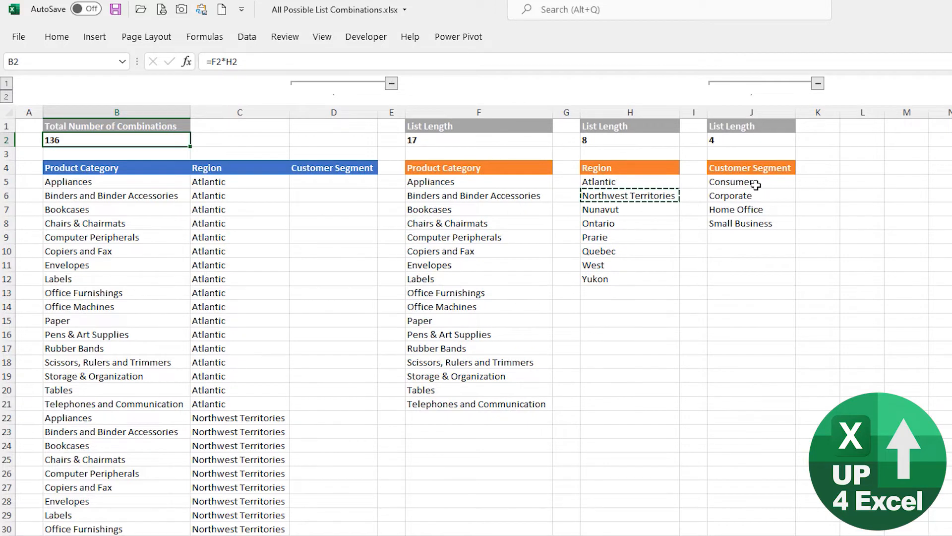
left_click_drag(712, 202, 712, 202)
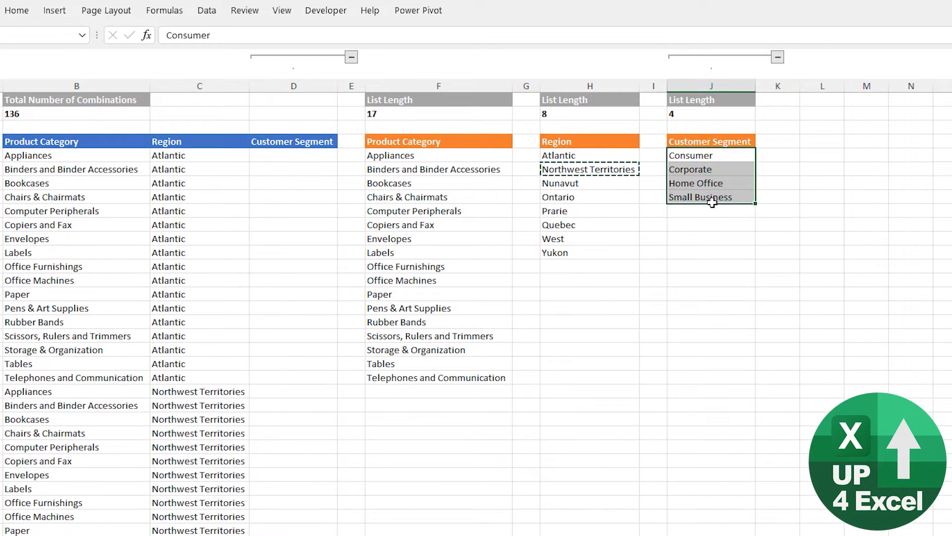
Extend the total combinations formula in B2 to =F2*H2*J2 so it includes the customer segment list length.
left_click(27, 112)
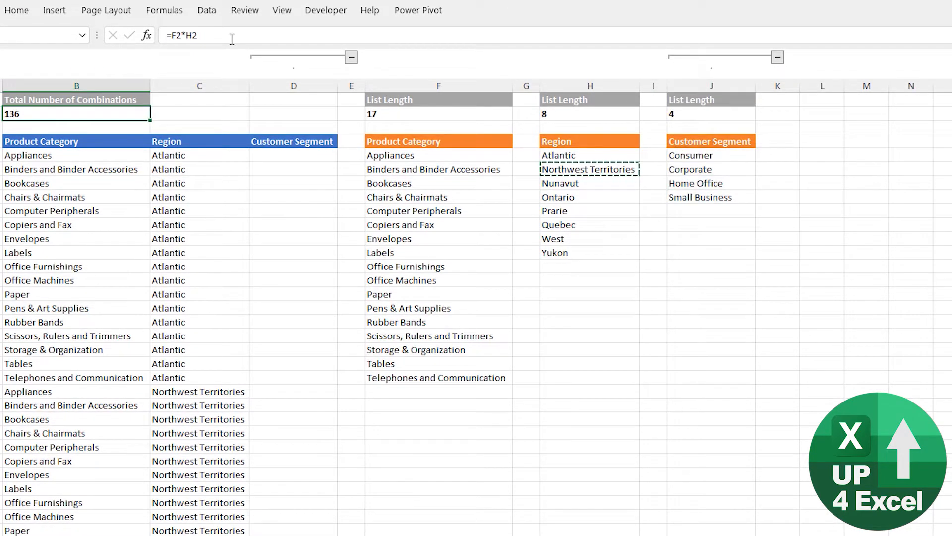
left_click(288, 37)
type("*")
left_click(683, 114)
key("Return")
left_click(110, 113)
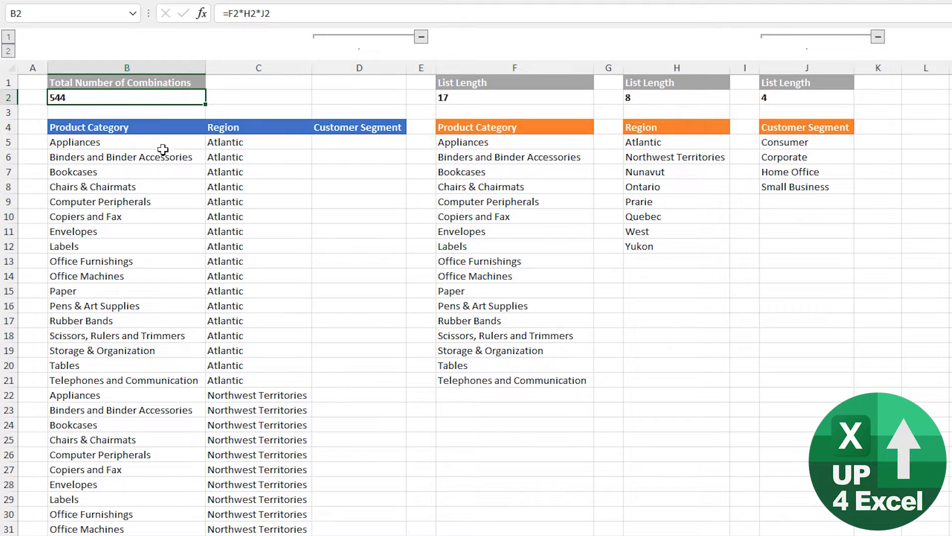
Select the block of product category and region combinations starting at B5.
left_click(177, 140)
key("ctrl+shift+Right")
key("ctrl+shift+Down")
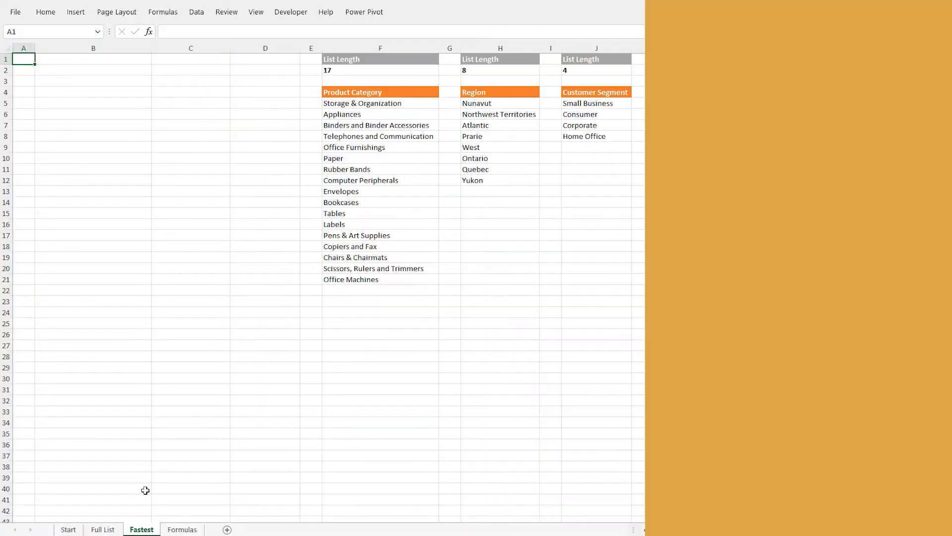
Convert the Product Category list in F4:F21 of the Fastest sheet into a table with headers.
left_click(368, 100)
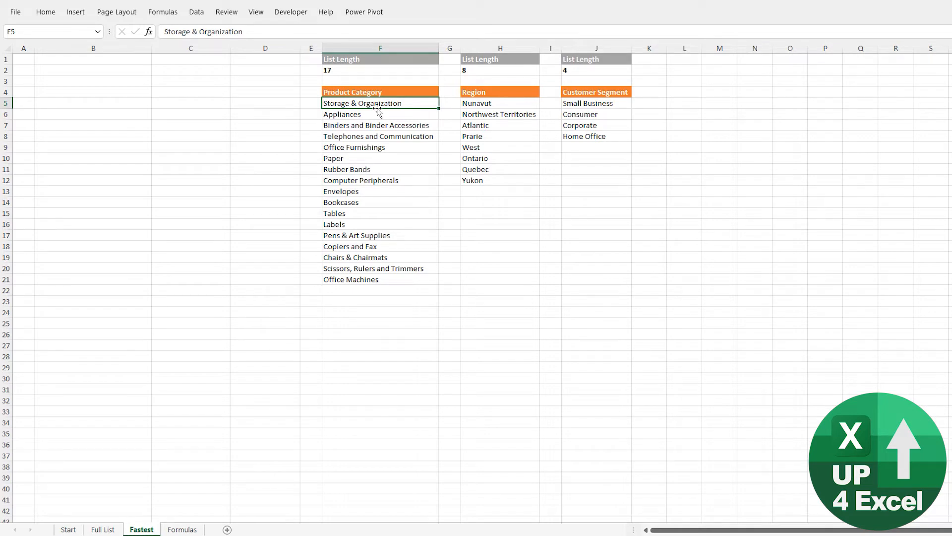
key("Down")
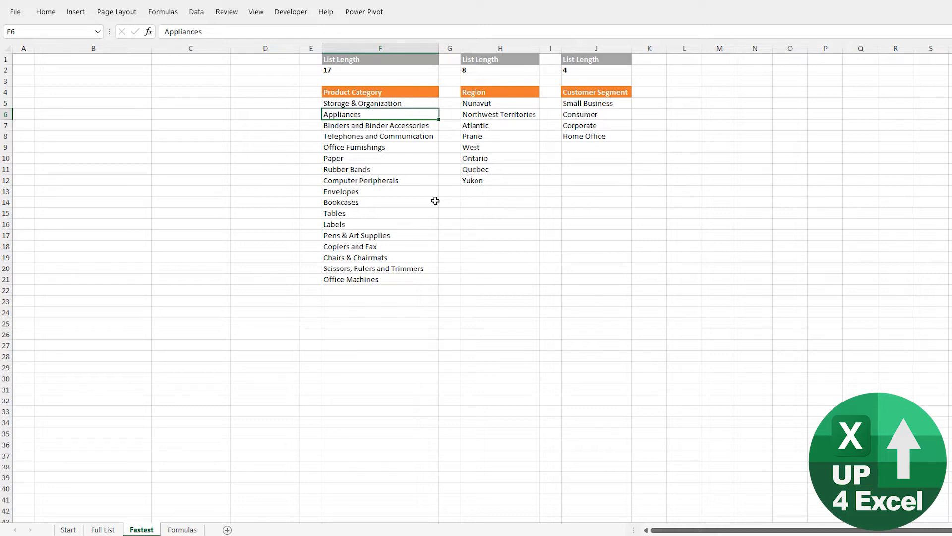
key("ctrl+F1")
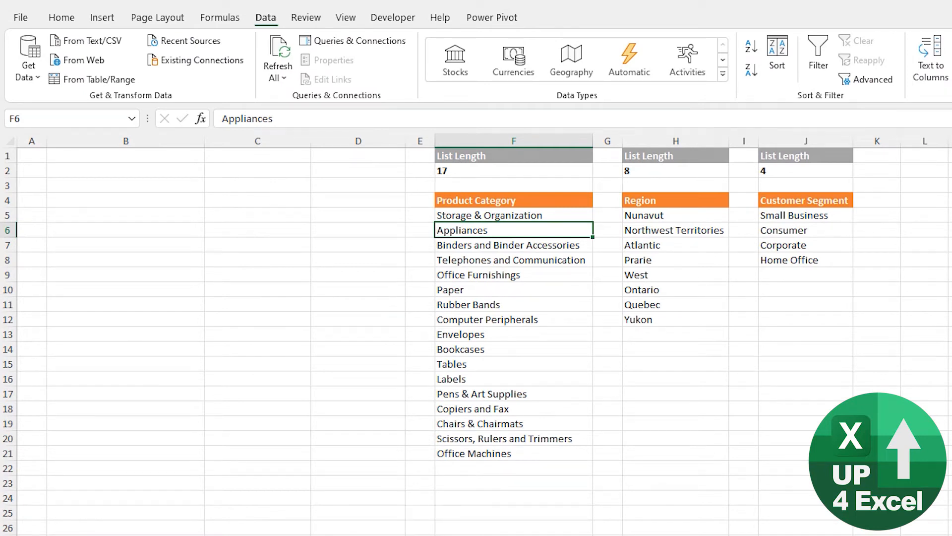
left_click(102, 18)
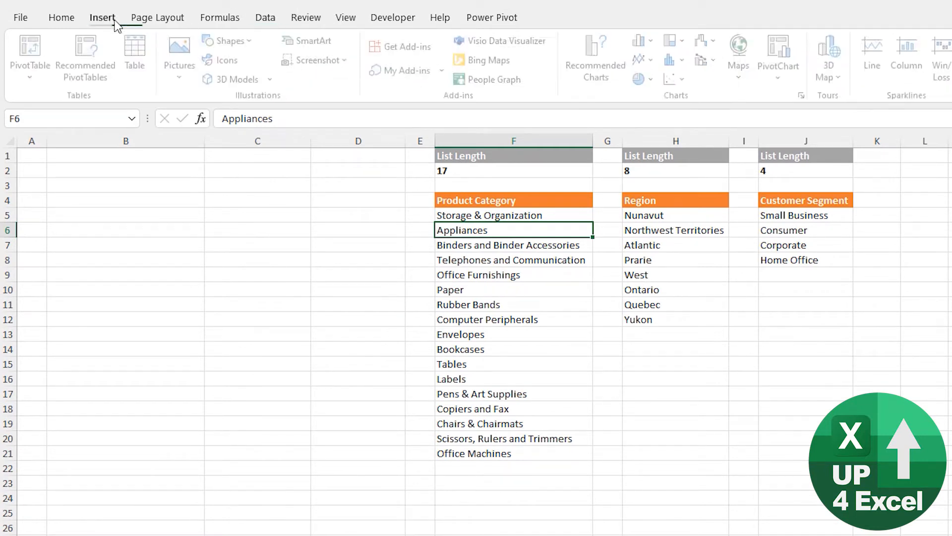
left_click(139, 55)
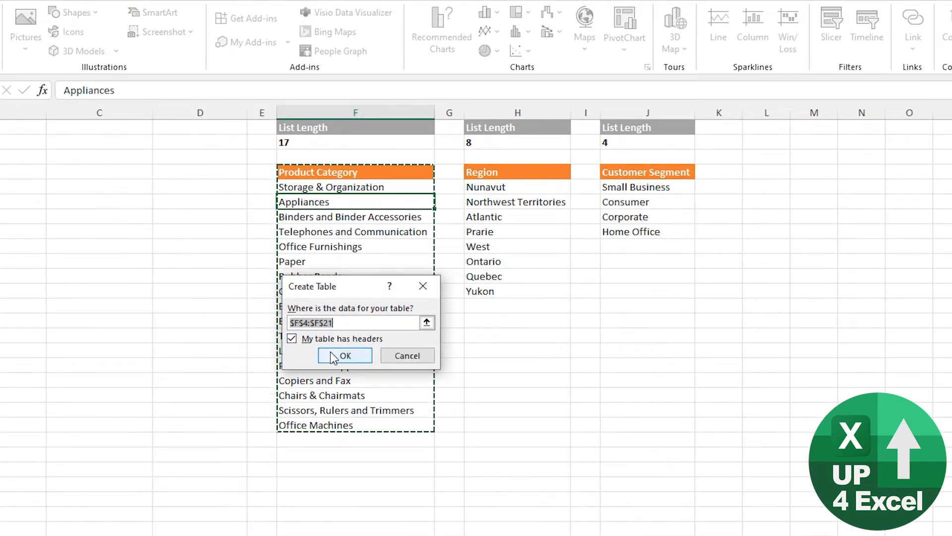
left_click(333, 357)
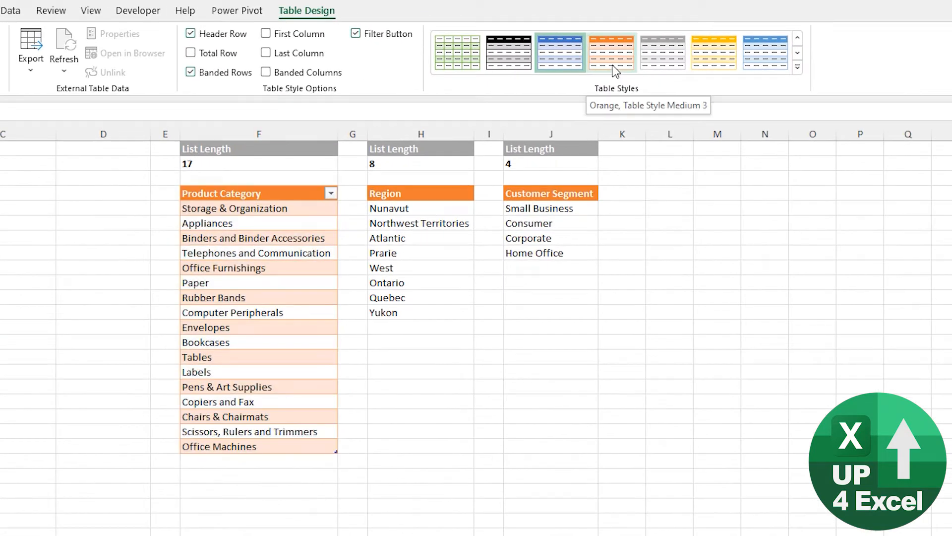
Apply the Orange, Table Style Medium 3 style to the Product Category table and set it as the default style.
left_click(615, 71)
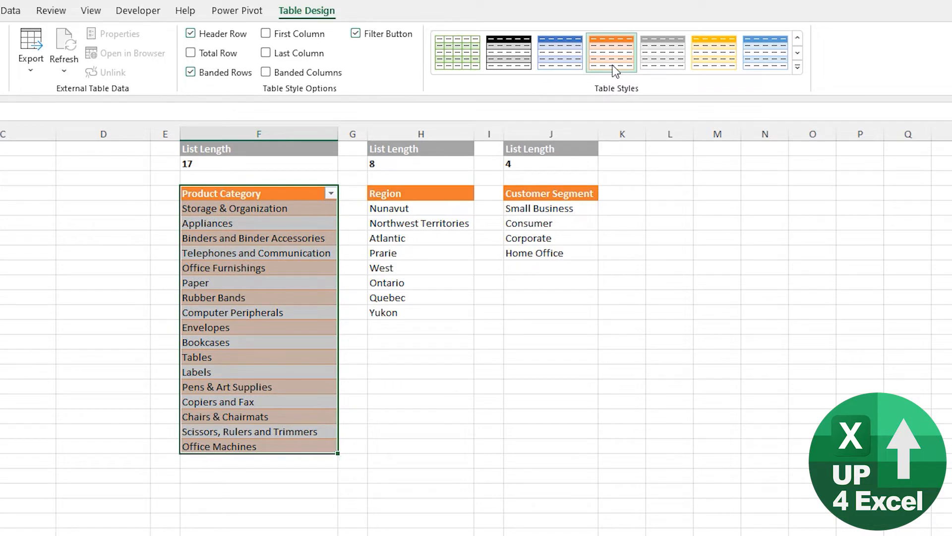
right_click(613, 59)
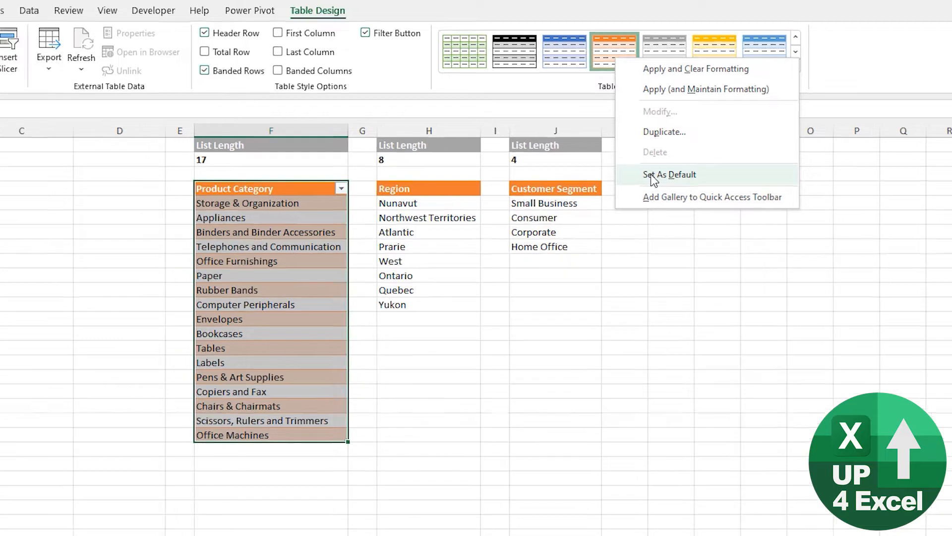
left_click(651, 180)
Convert the Region list in H4:H12 into a table with headers.
left_click(394, 236)
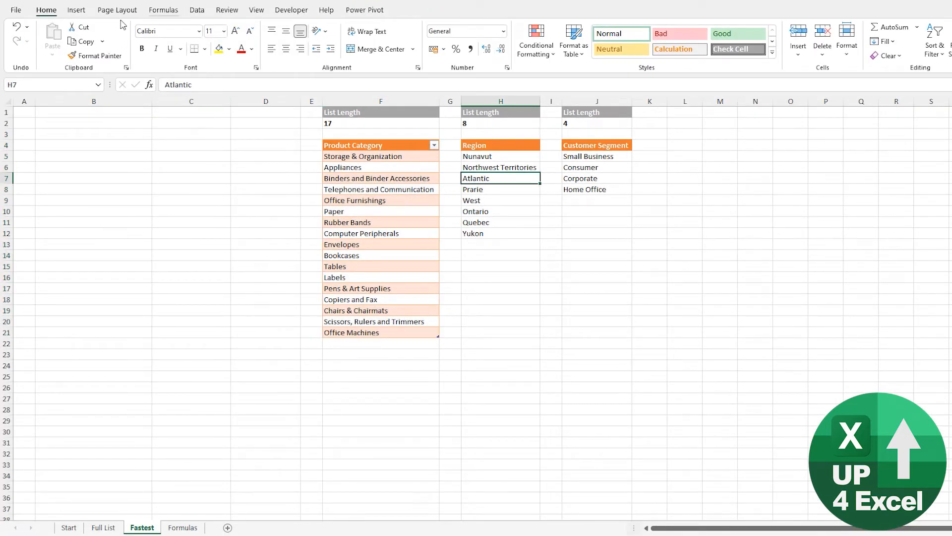
key("ctrl+t")
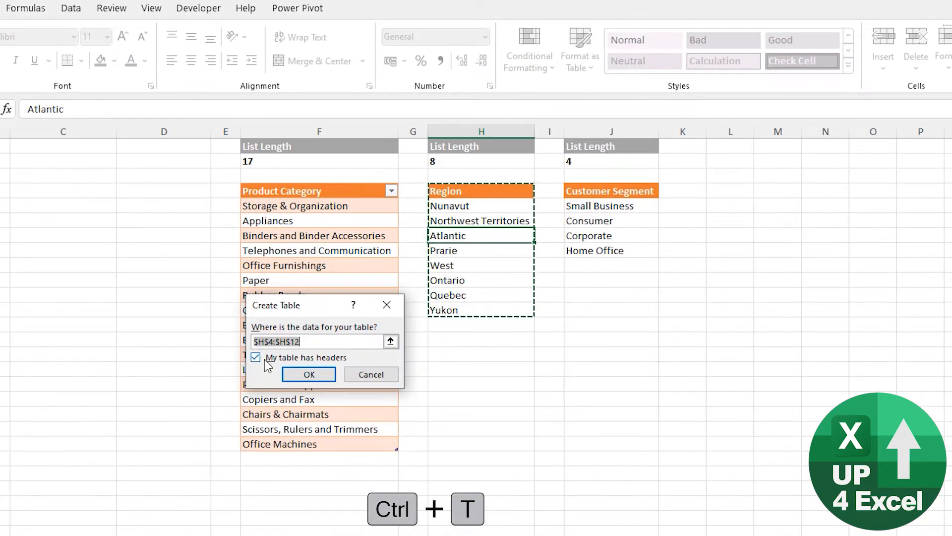
left_click(307, 373)
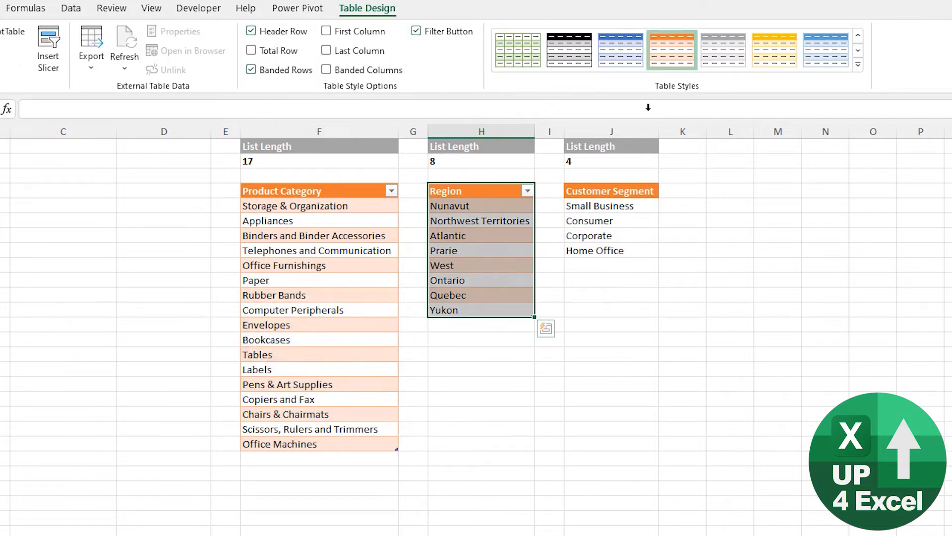
Convert the Customer Segment list in J4:J8 into a table with headers.
left_click(614, 235)
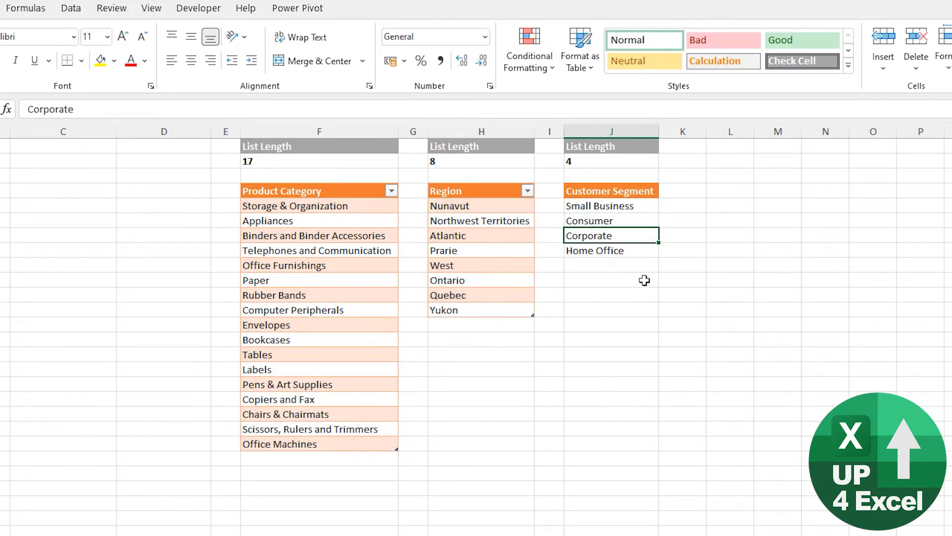
key("ctrl+t")
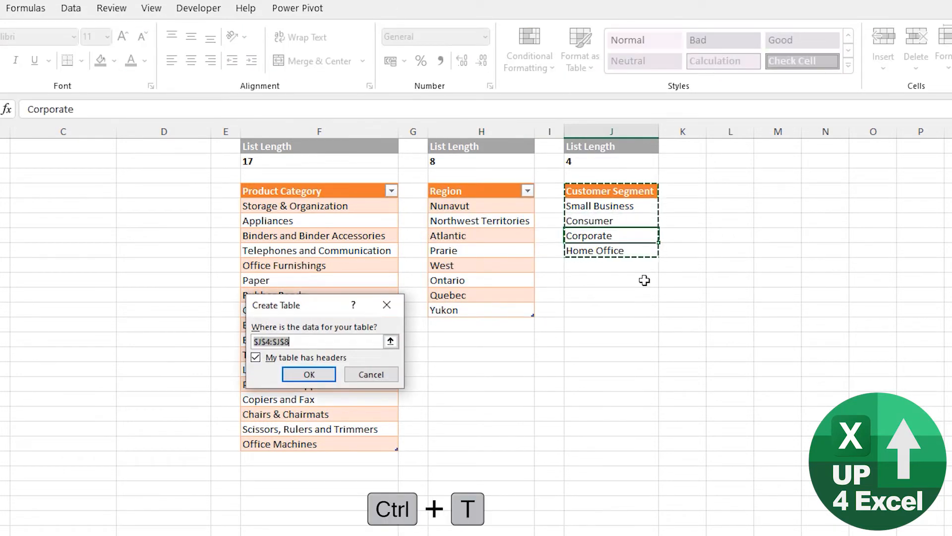
key("Return")
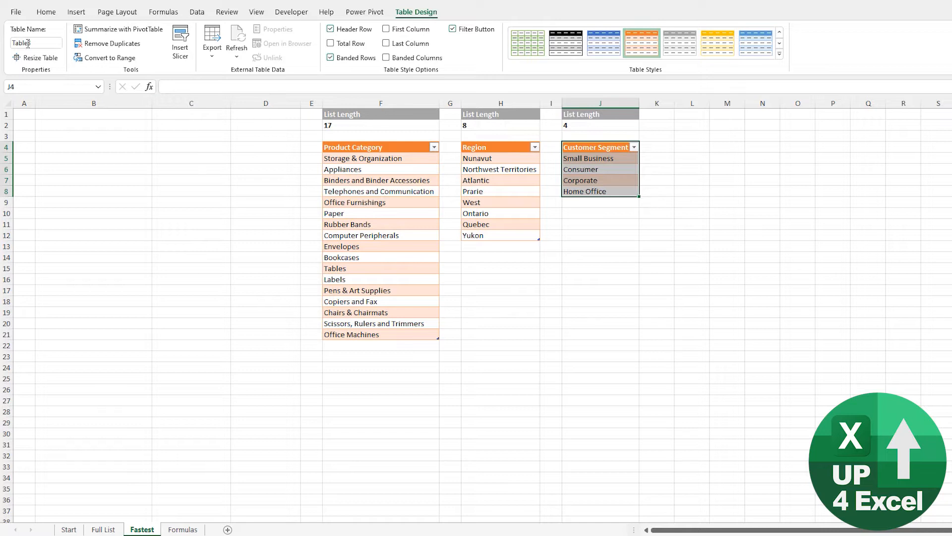
Check the table names of the Product Category and Region tables.
left_click(389, 170)
left_click(541, 203)
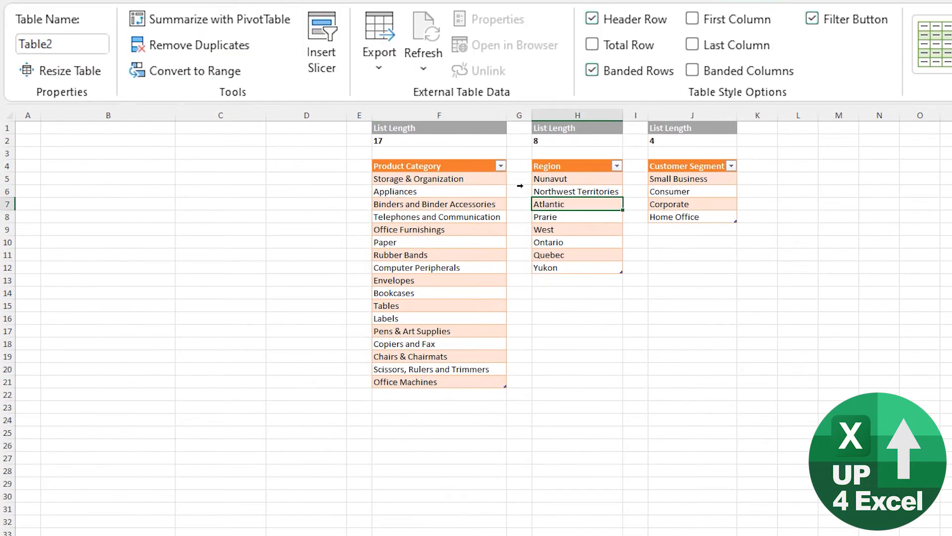
left_click(81, 44)
Rename the Customer Segment table to tblCustSegs.
left_click(688, 189)
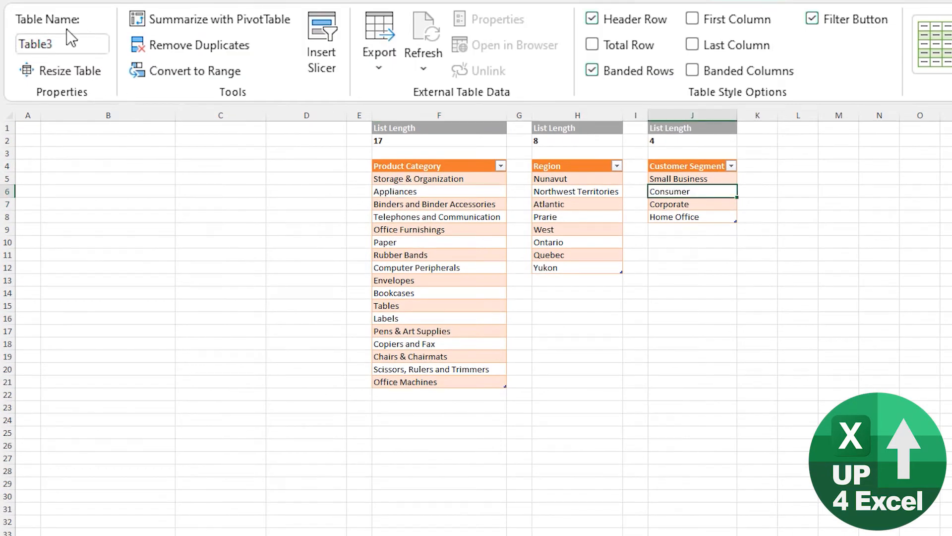
left_click(72, 44)
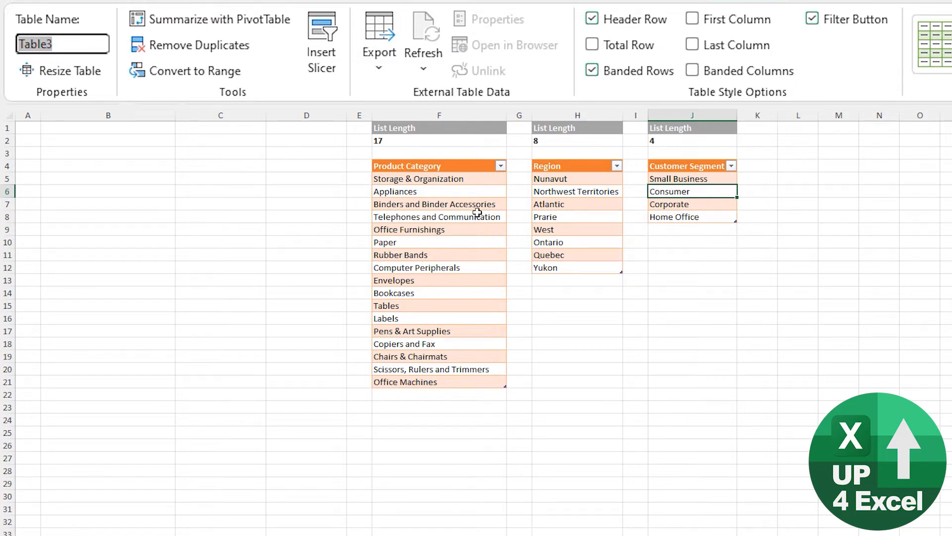
left_click(74, 44)
key("Return")
left_click(74, 43)
key("Home")
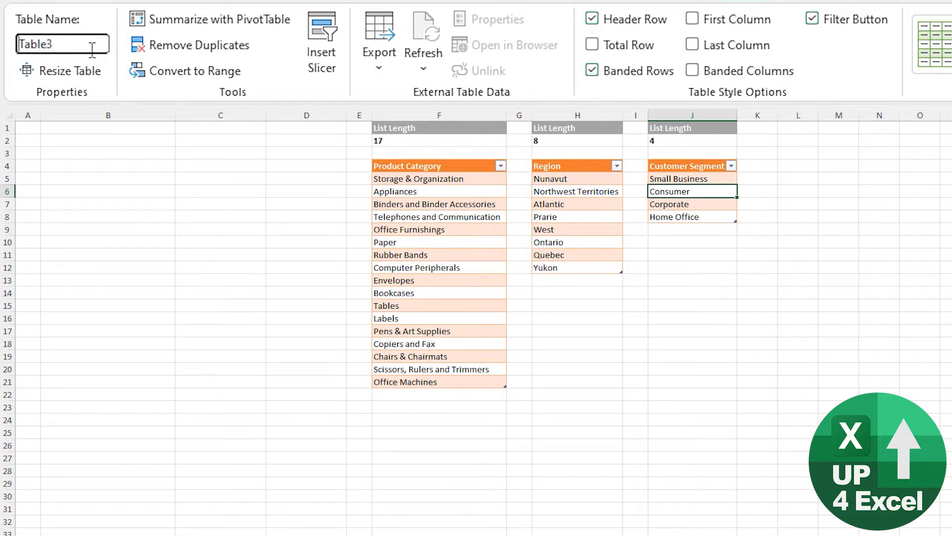
key("ctrl+shift+Right")
type("t")
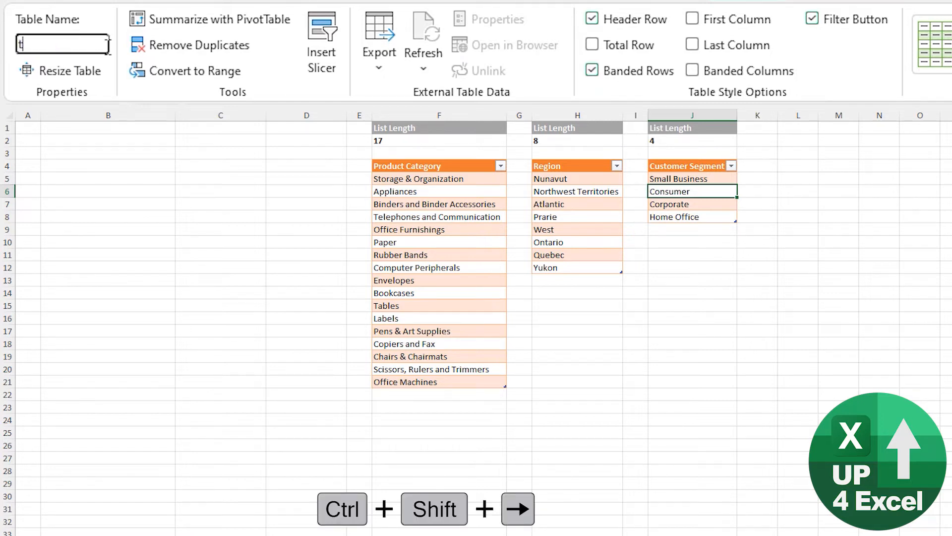
type("blCust")
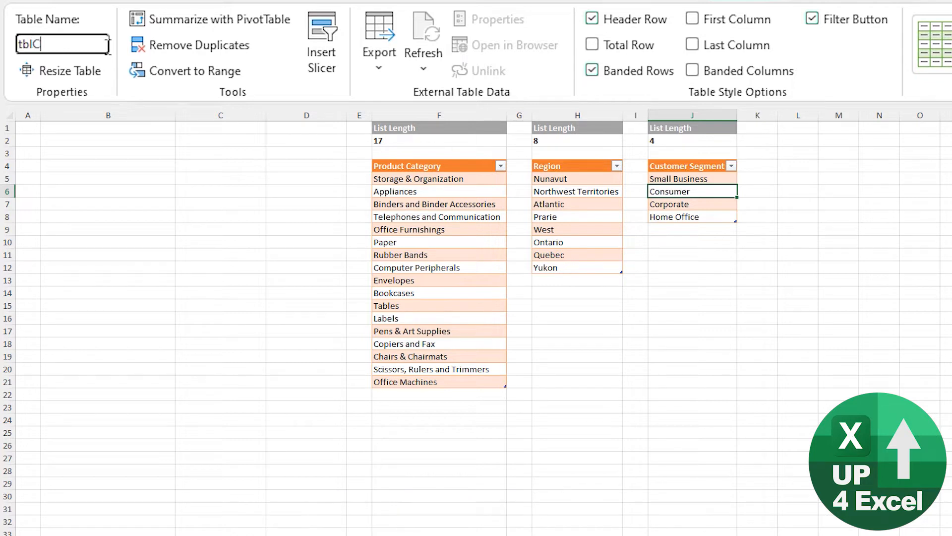
type("Segs")
key("Return")
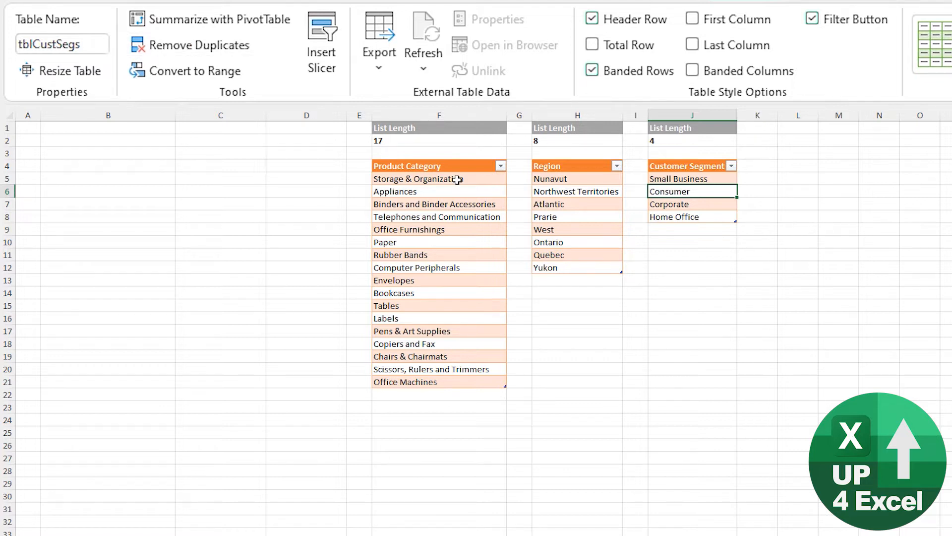
Rename the Region table to tblRegions.
left_click(562, 218)
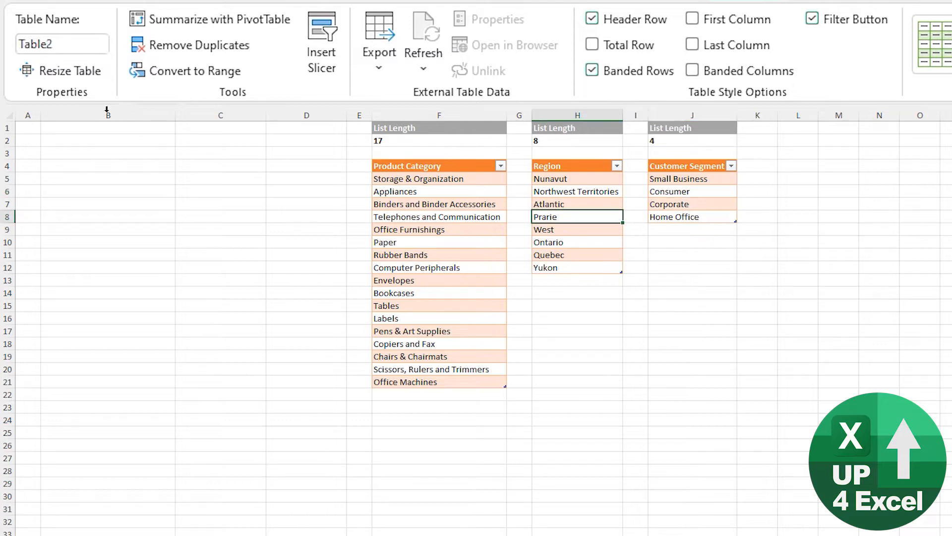
left_click(89, 39)
type("tblRegions")
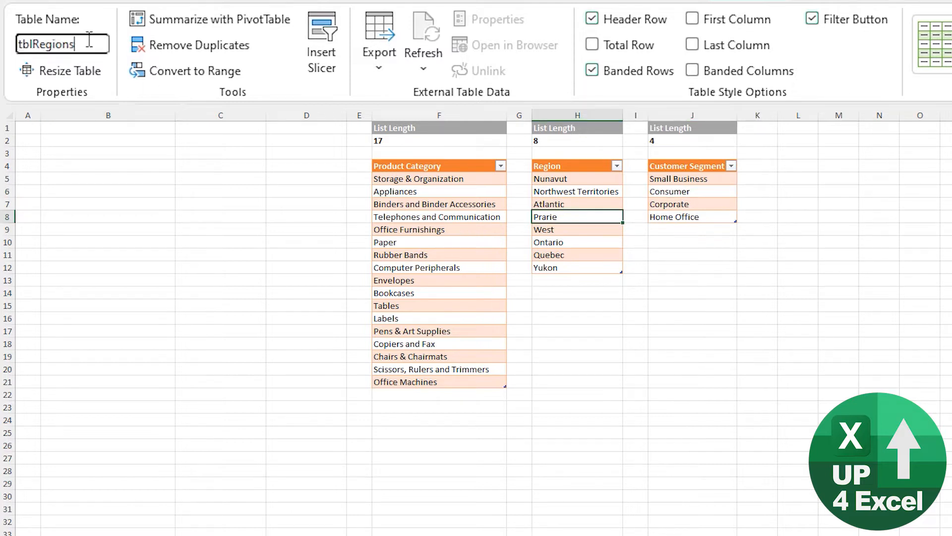
key("Return")
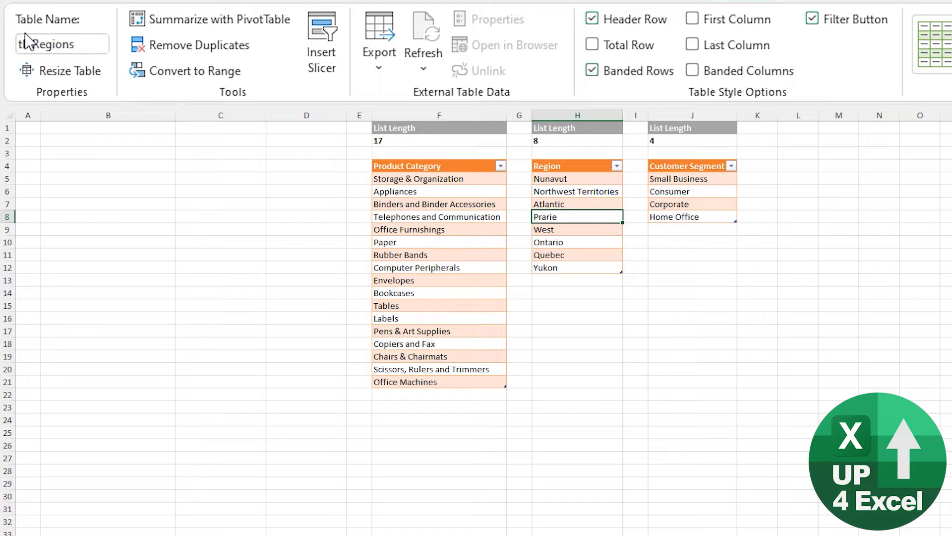
Rename the Product Category table to tblProdCats.
left_click(404, 194)
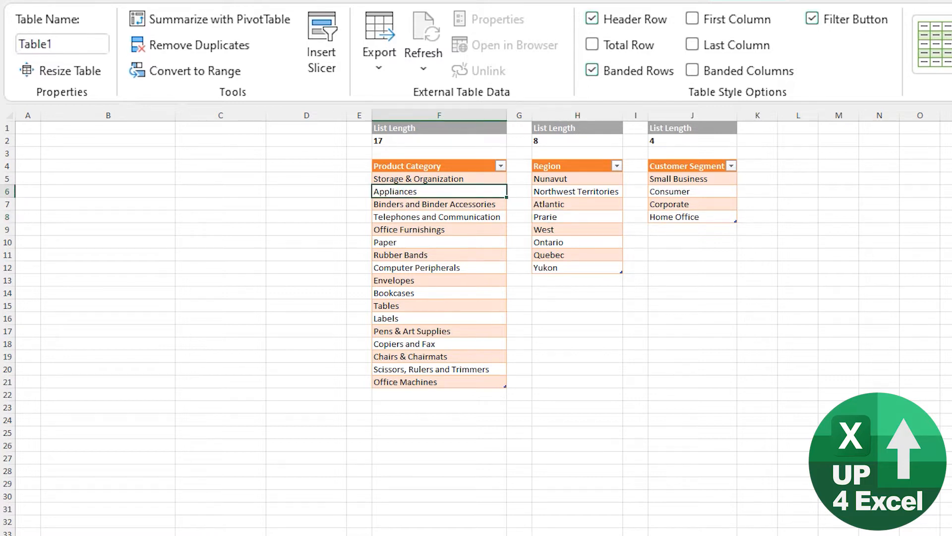
left_click(71, 40)
type("tblProd")
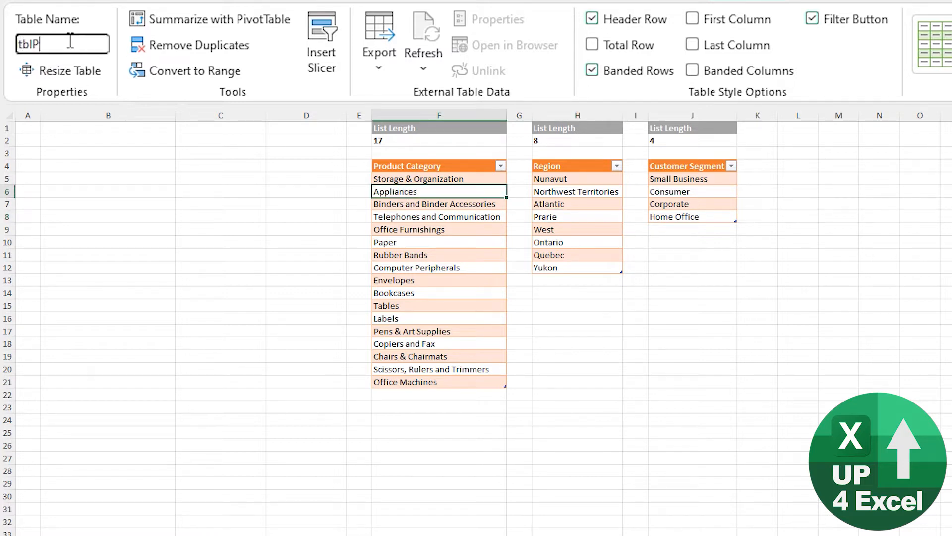
type("Cats")
key("Return")
Create a Power Query query from the tblProdCats table.
left_click(478, 232)
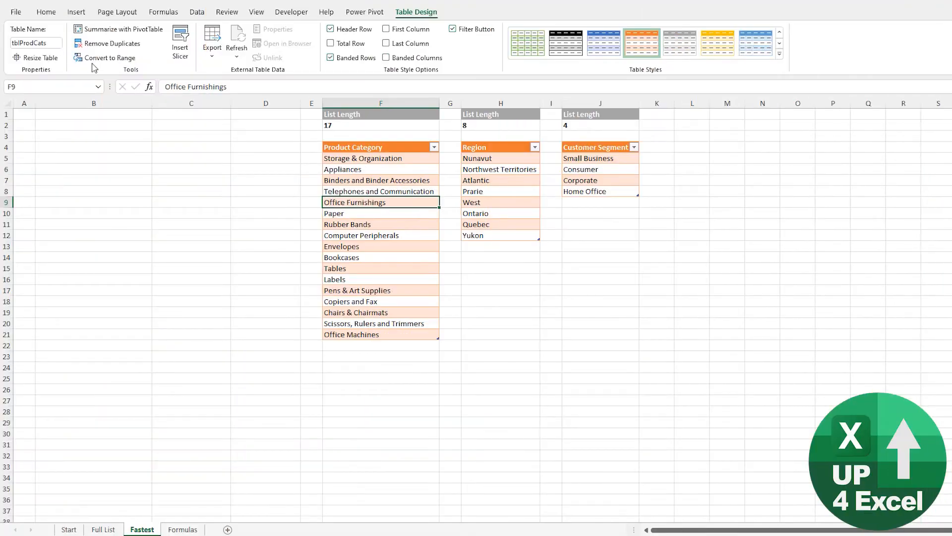
left_click(196, 13)
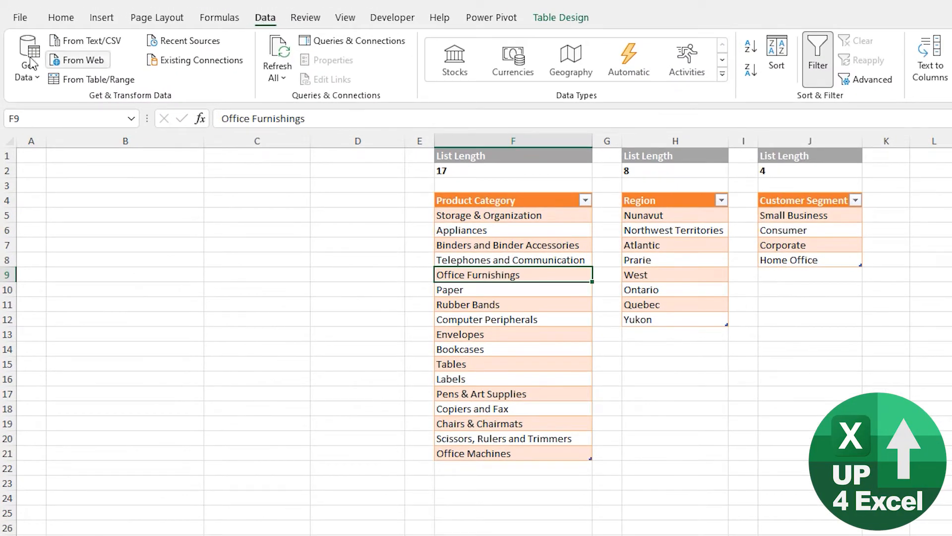
left_click(31, 63)
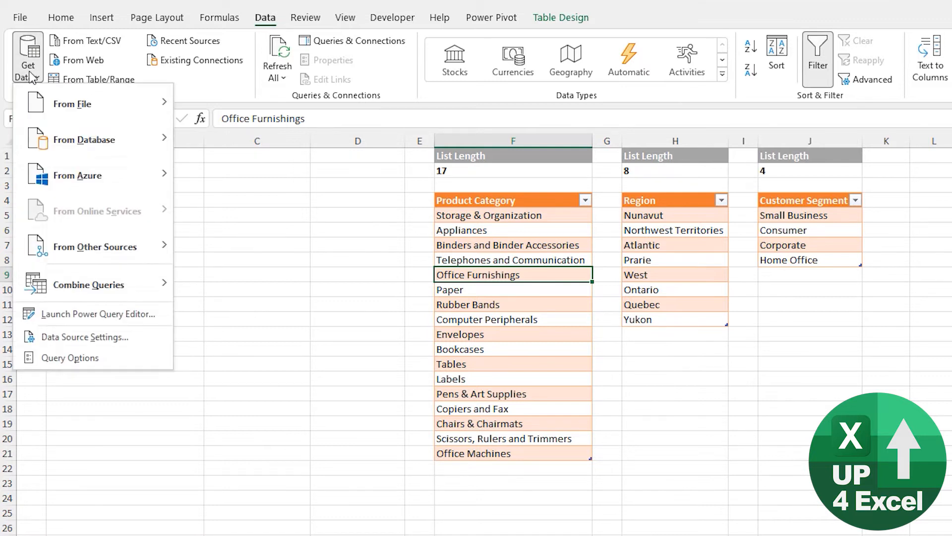
mouse_move(90, 255)
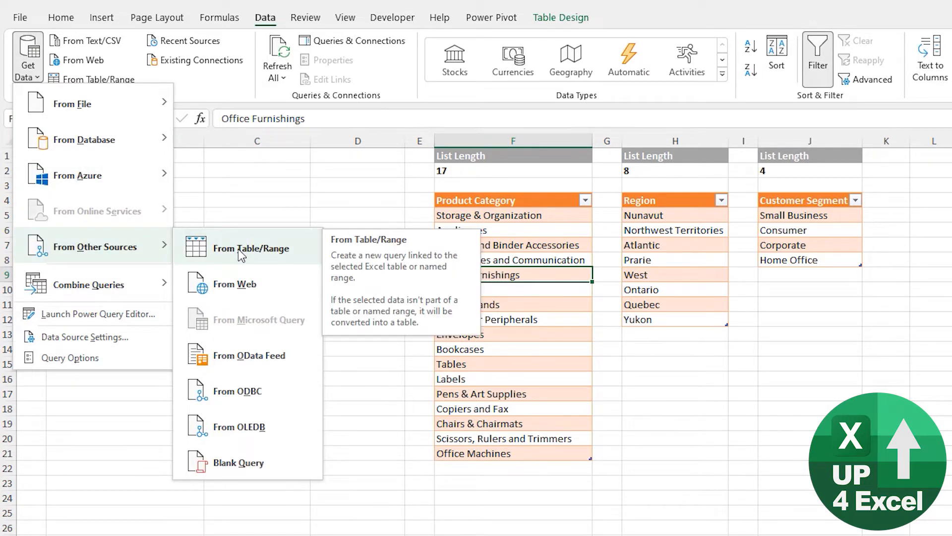
left_click(253, 194)
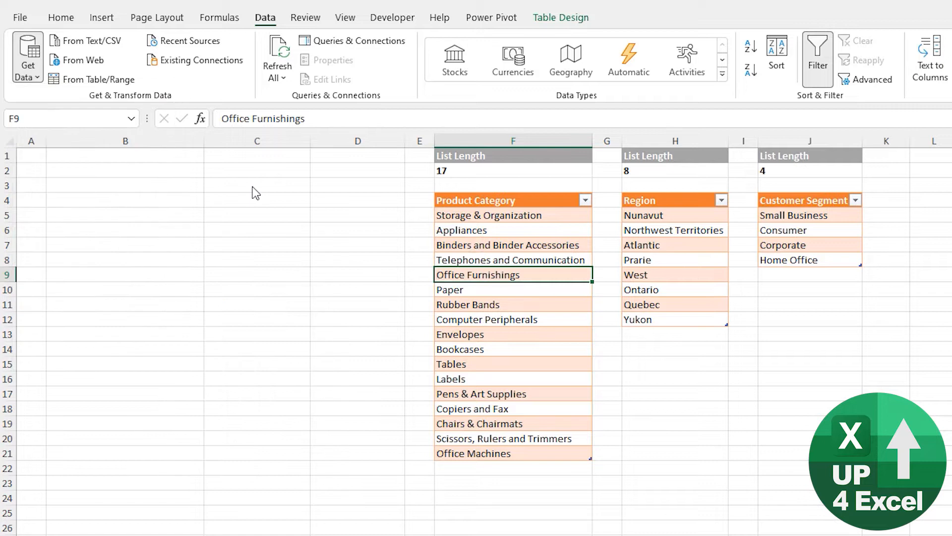
left_click(93, 80)
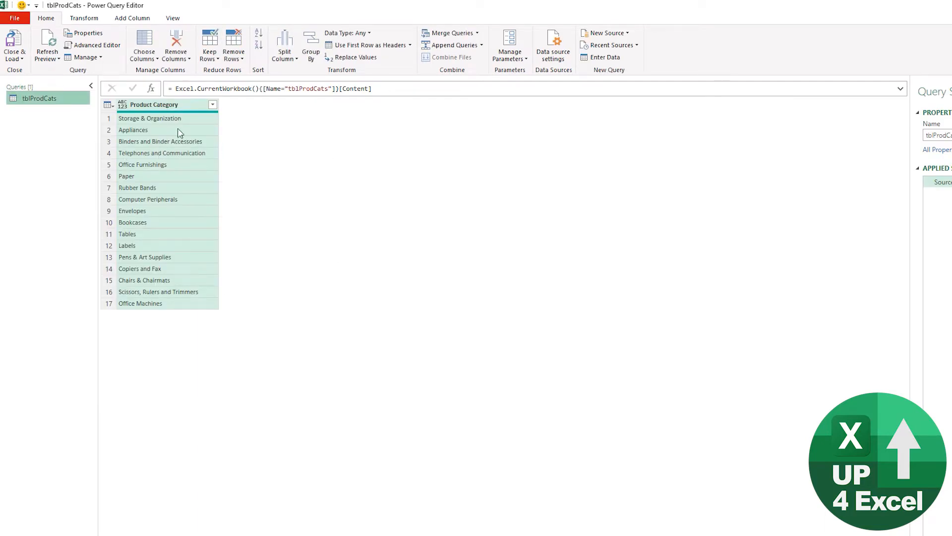
Close the Power Query Editor and load the tblProdCats query with Only Create Connection.
left_click(20, 58)
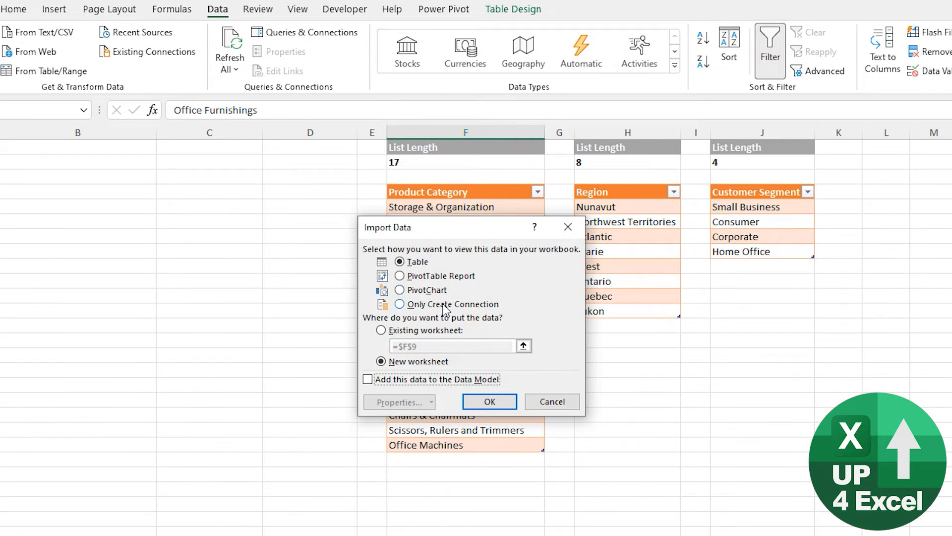
left_click(443, 304)
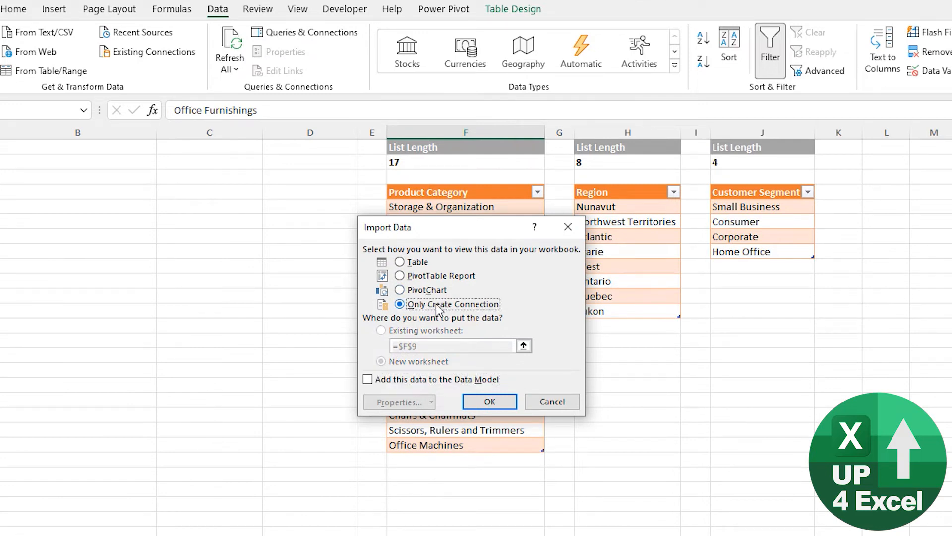
left_click(488, 401)
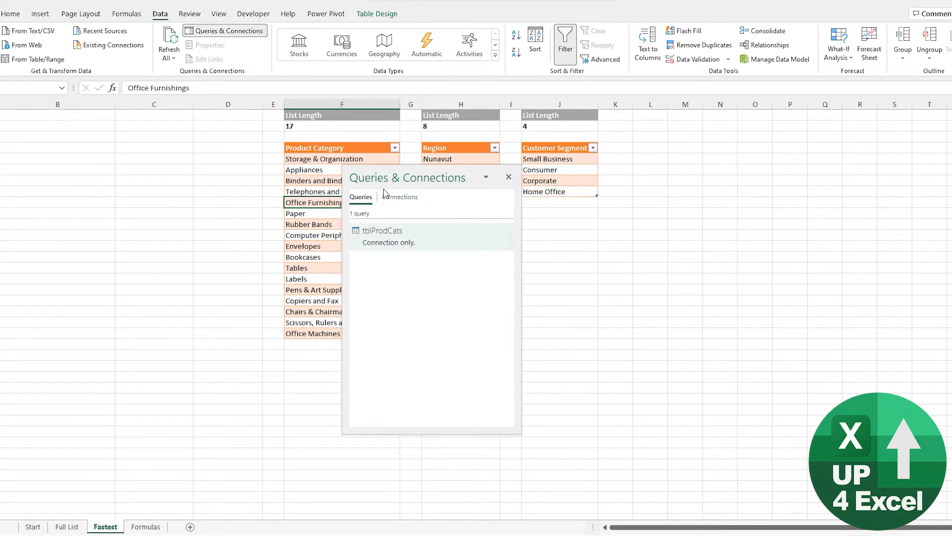
Move the Queries & Connections pane off the lists so it floats over the empty columns beside the Product Category table.
left_click_drag(386, 184, 96, 176)
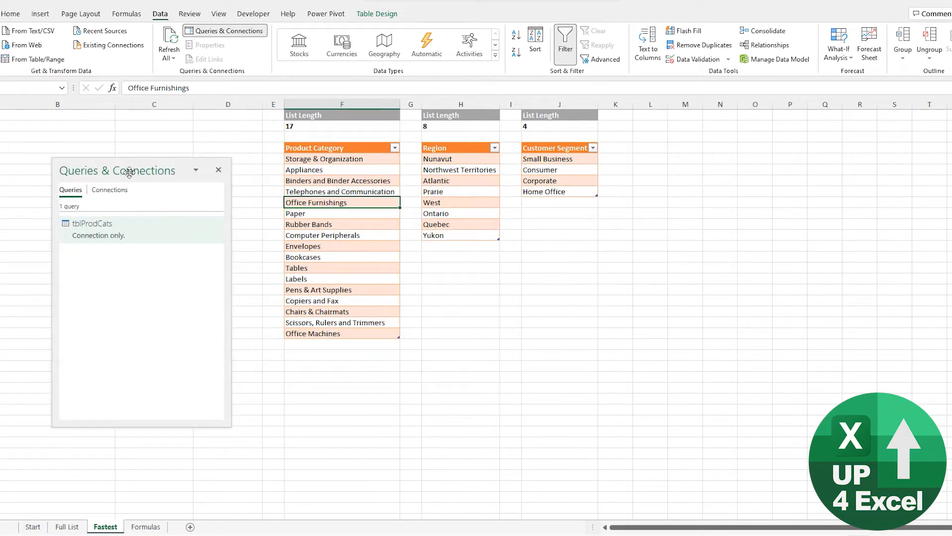
left_click_drag(122, 171, 901, 118)
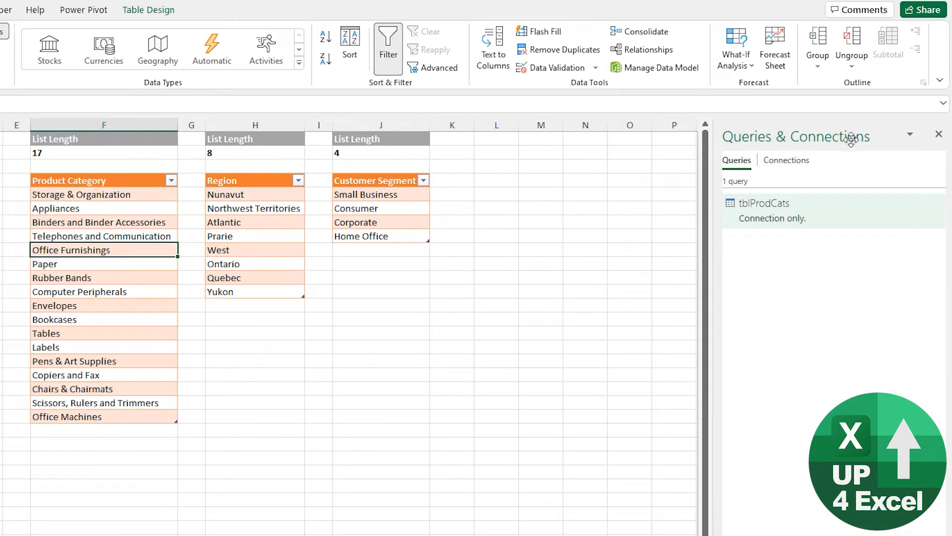
left_click_drag(708, 168, 0, 241)
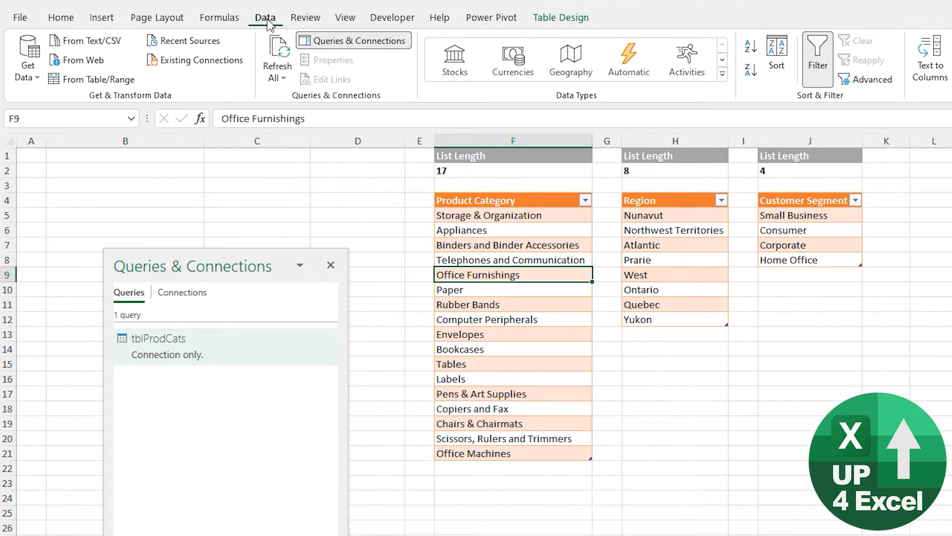
Hide the Queries & Connections pane and show it again.
left_click(317, 39)
left_click(341, 44)
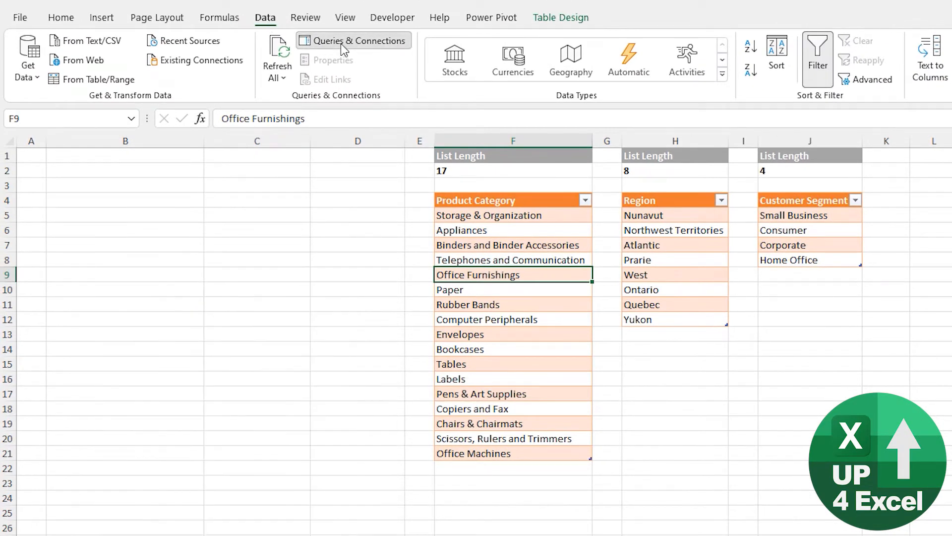
left_click(342, 44)
left_click(342, 43)
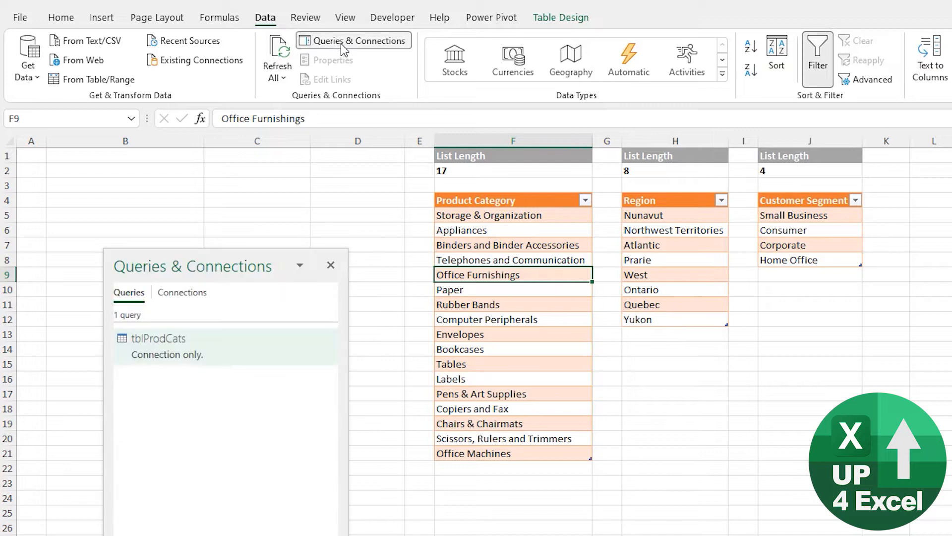
Create a Power Query query from the tblRegions table.
left_click(635, 260)
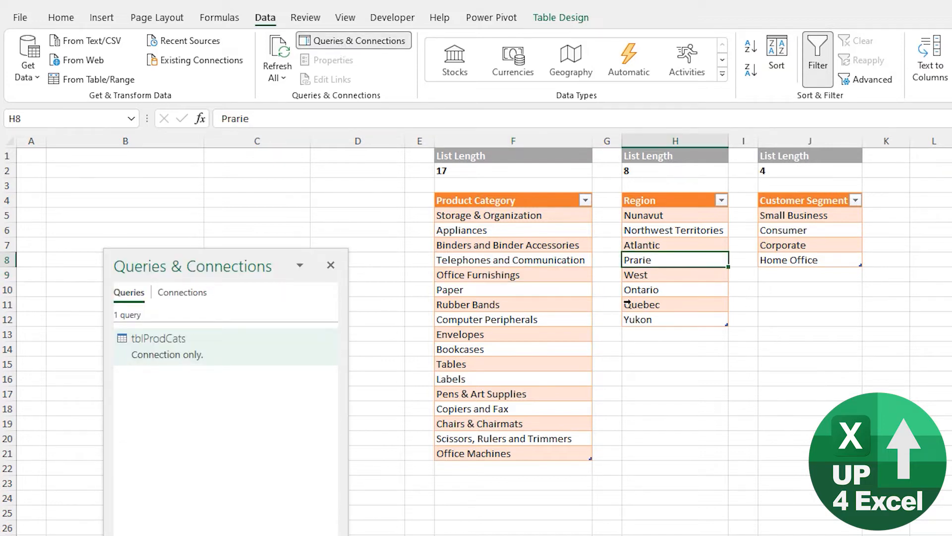
left_click(684, 245)
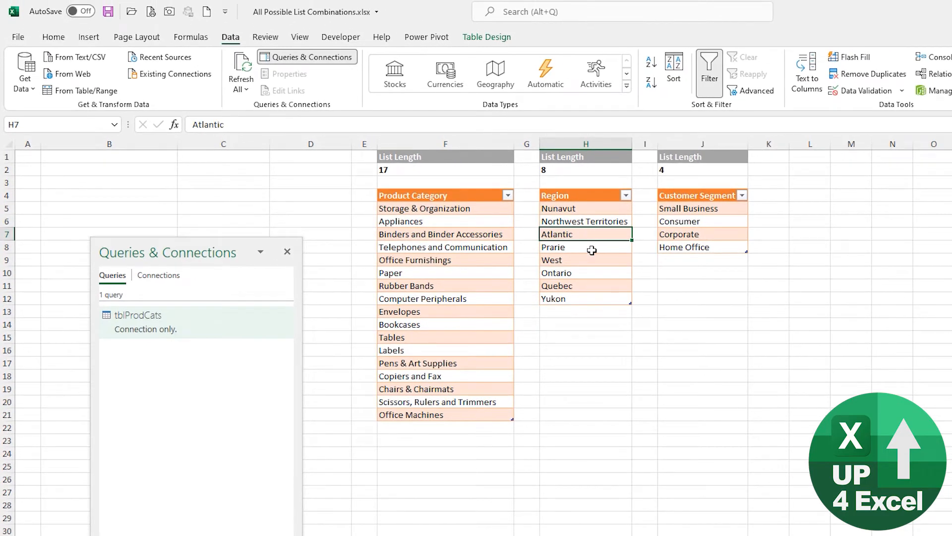
key("alt")
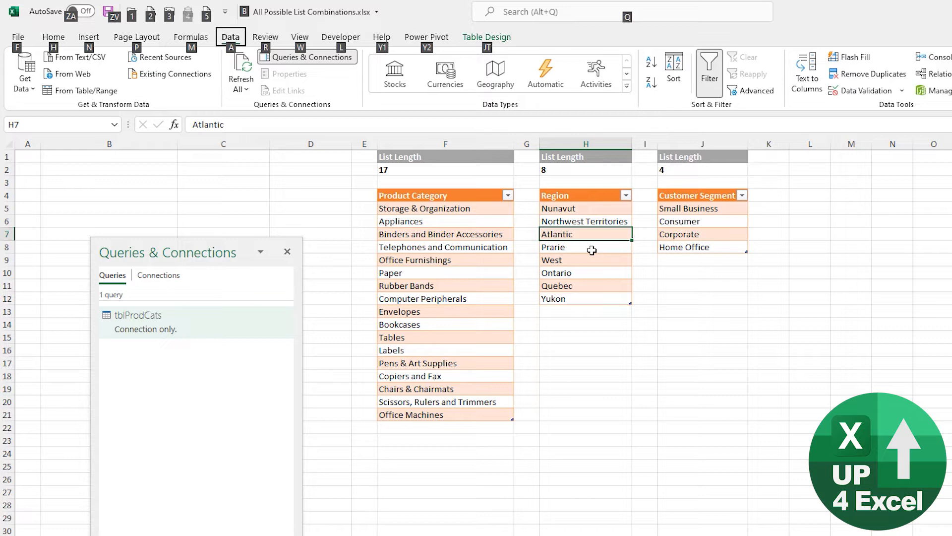
key("a")
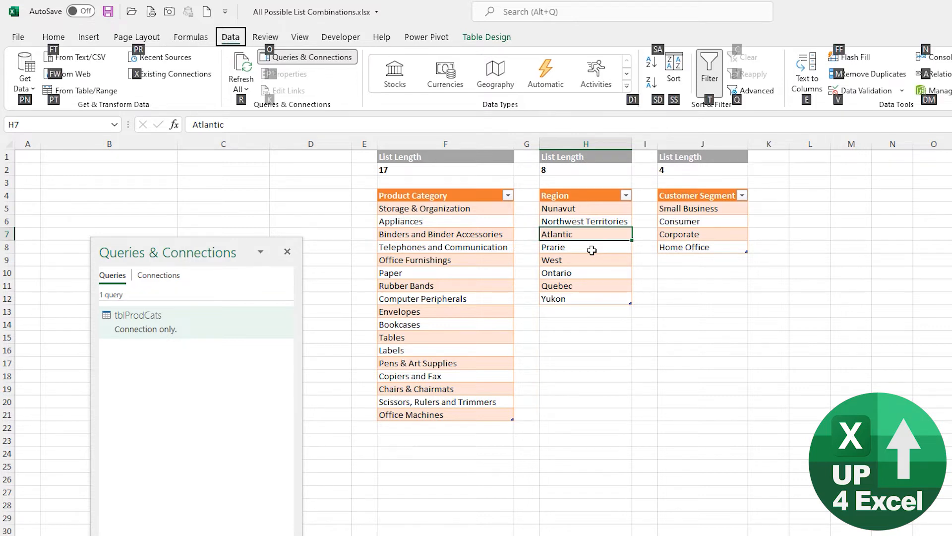
key("p")
key("t")
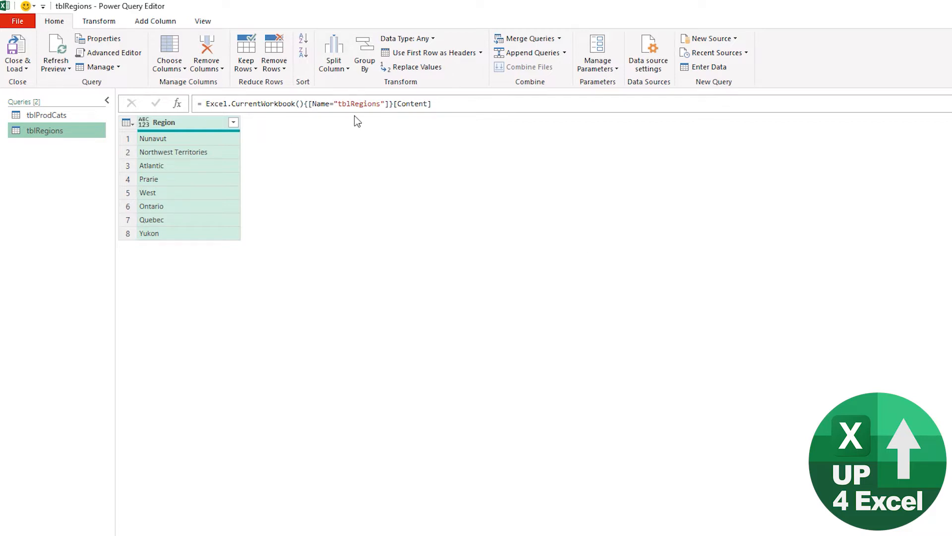
Close the Power Query Editor and load the tblRegions query with Only Create Connection.
left_click(17, 68)
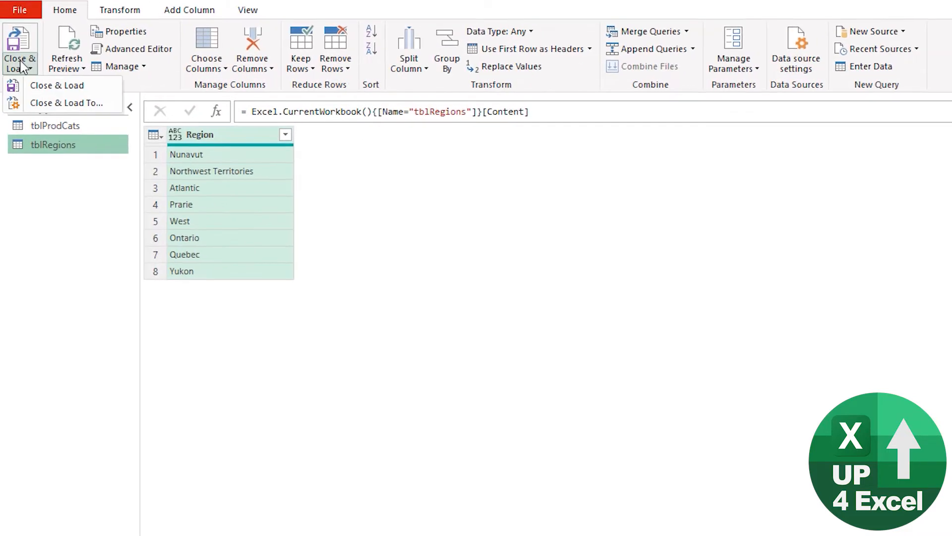
left_click(62, 102)
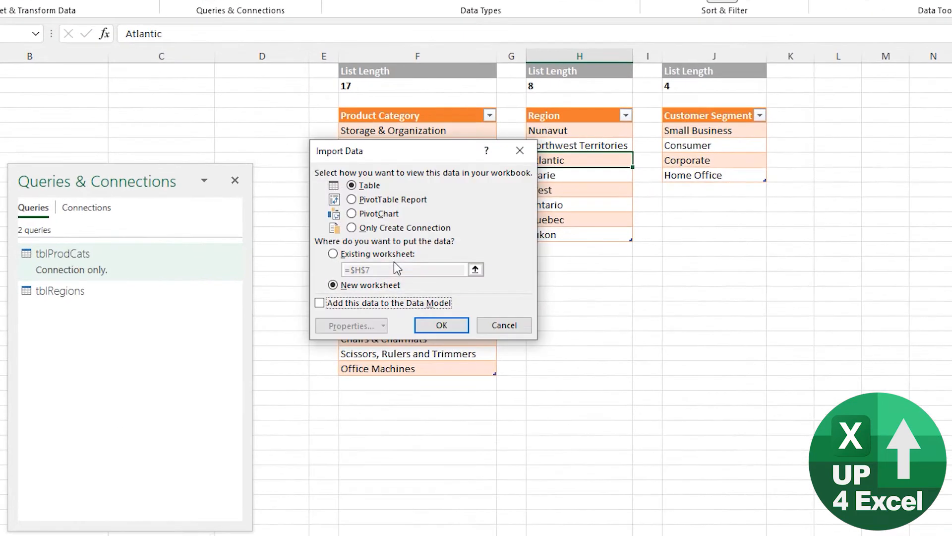
left_click(363, 251)
left_click(441, 323)
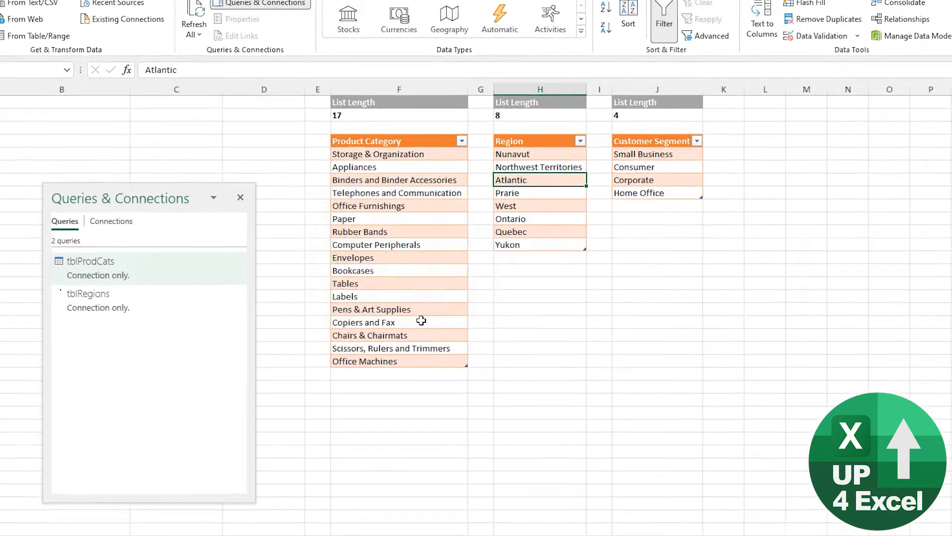
Create a Power Query query from the tblCustSegs table.
left_click(583, 199)
key("alt")
key("a")
key("p")
key("t")
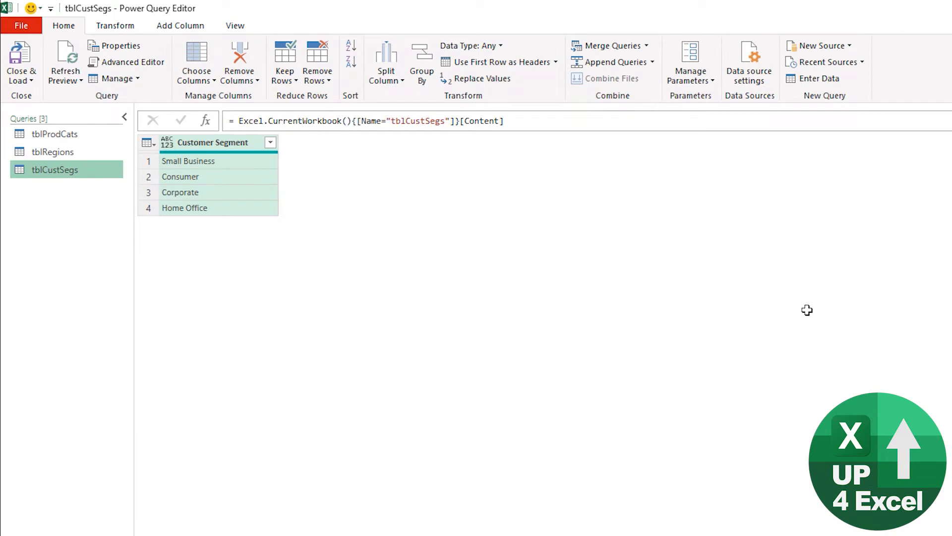
Close the Power Query Editor and load the tblCustSegs query with Only Create Connection.
key("alt")
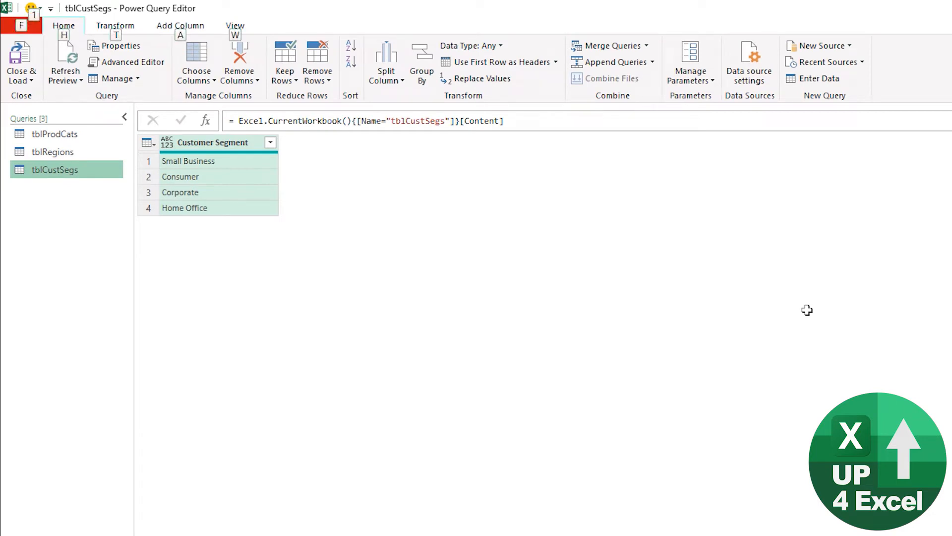
key("h")
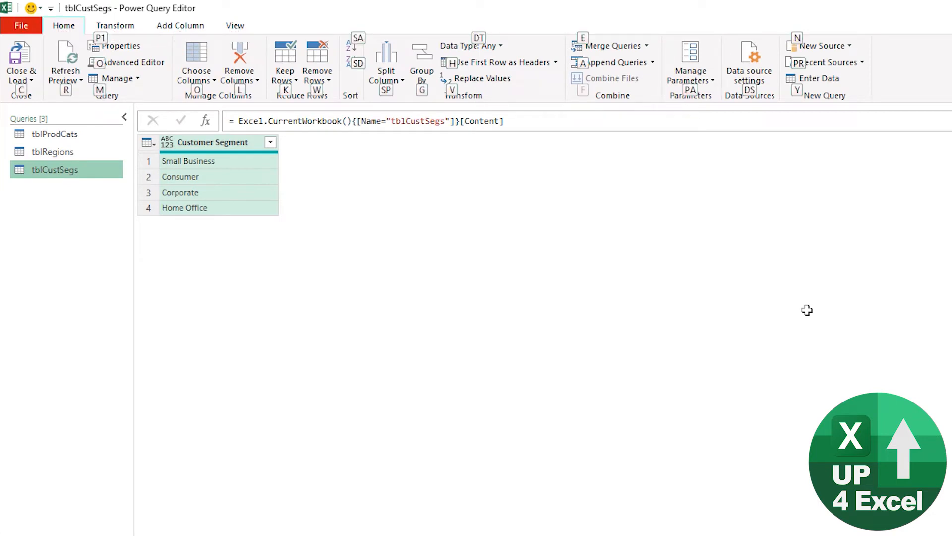
key("c")
key("Return")
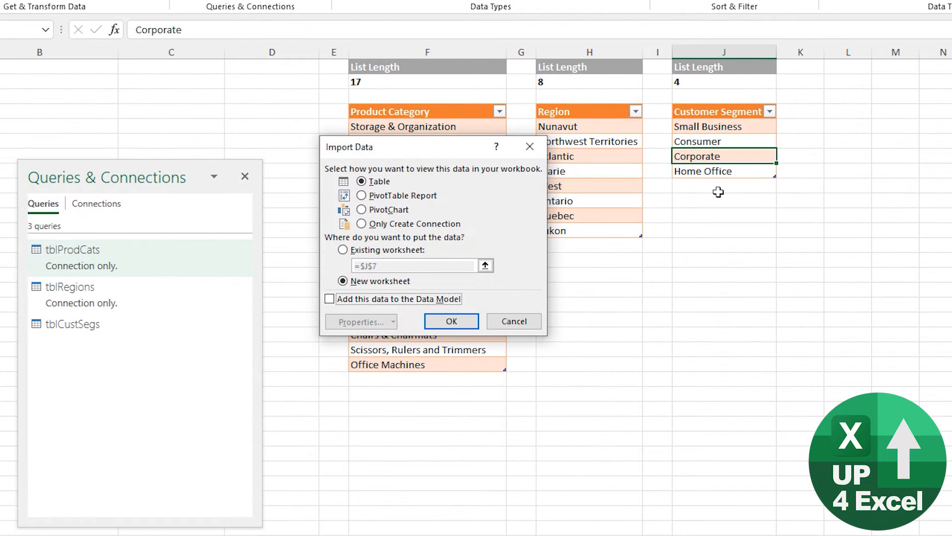
key("alt+o")
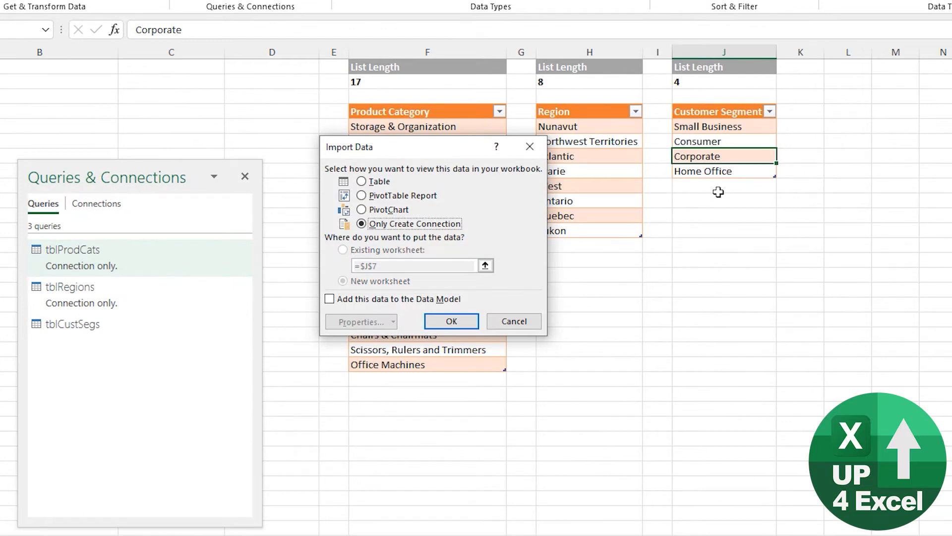
key("Return")
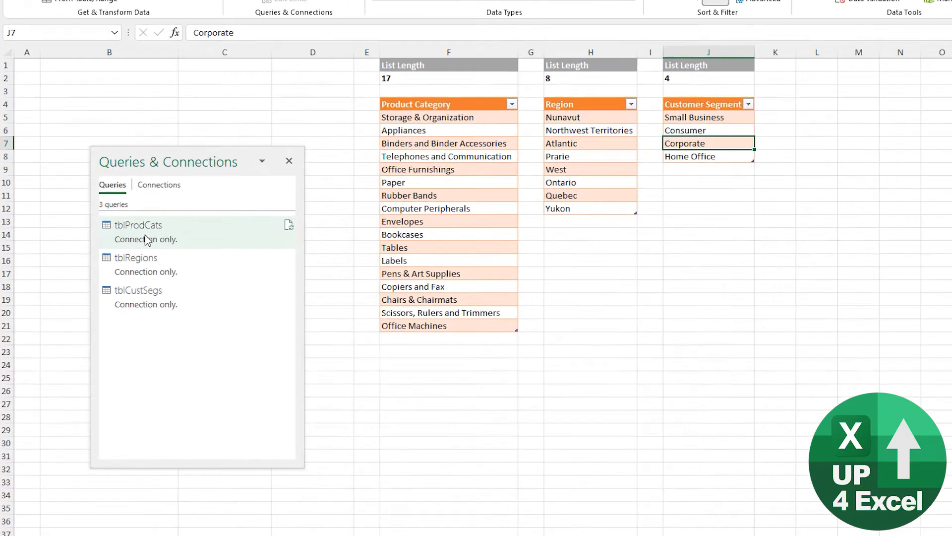
Duplicate the tblProdCats query from the list of workbook queries.
mouse_move(111, 262)
right_click(143, 231)
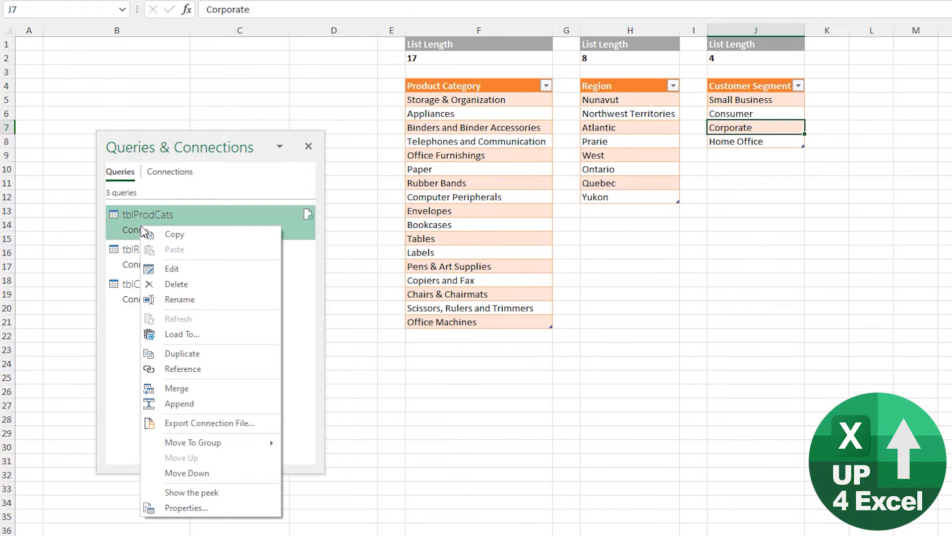
left_click(222, 355)
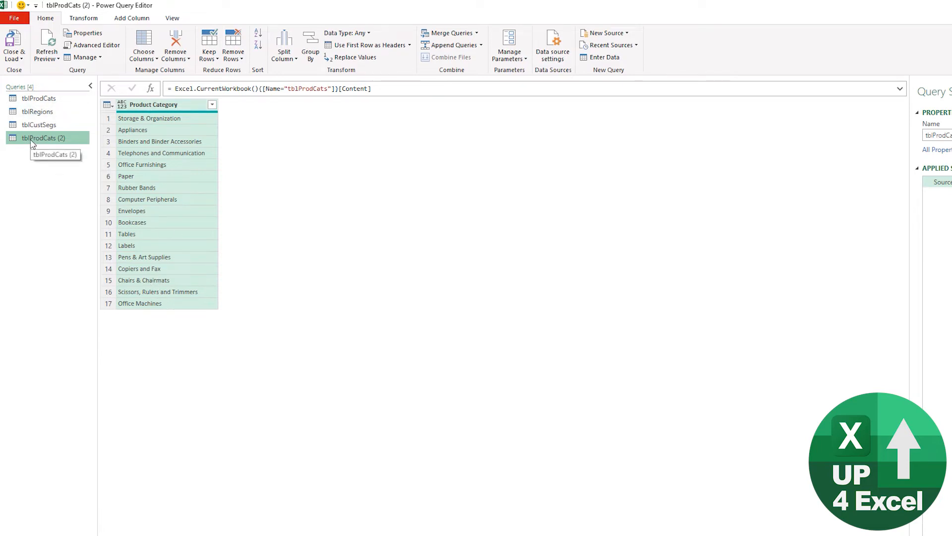
Rename the duplicated query as tblCombineLists.
key("F2")
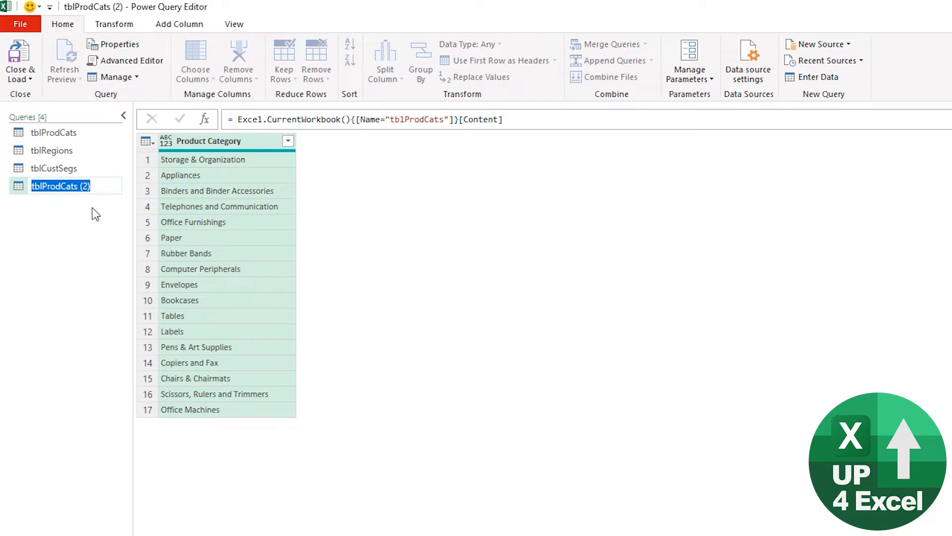
type("tbl")
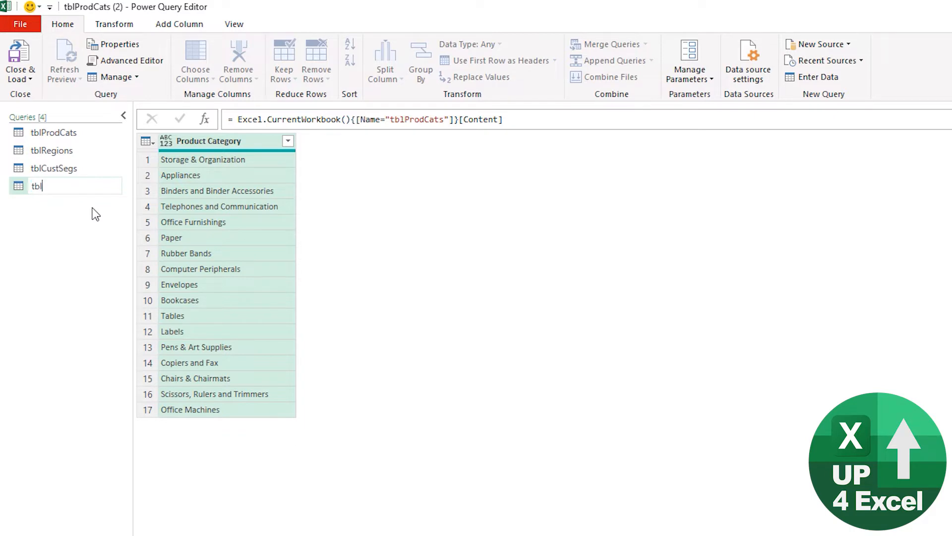
type("CombineLists")
key("Return")
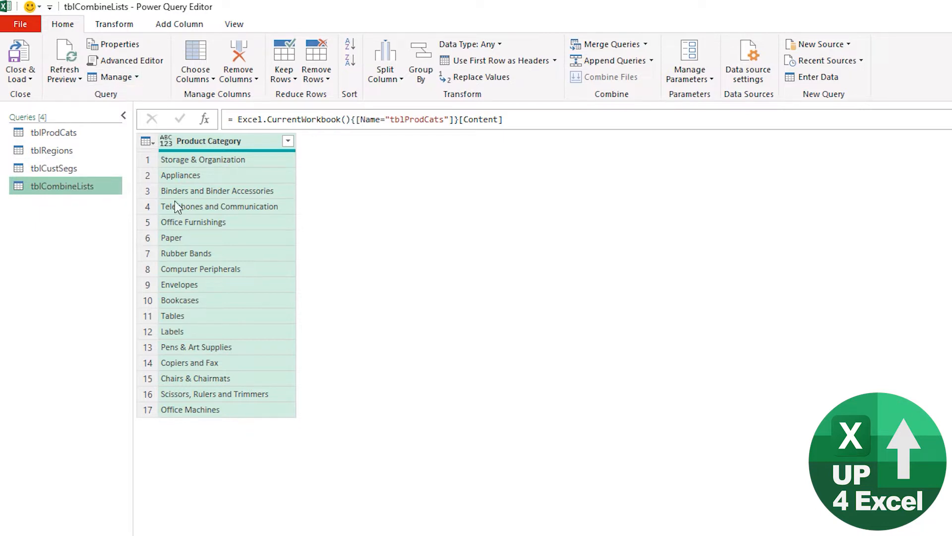
Add a custom column named Region to tblCombineLists with the formula = tblRegions.
left_click(181, 30)
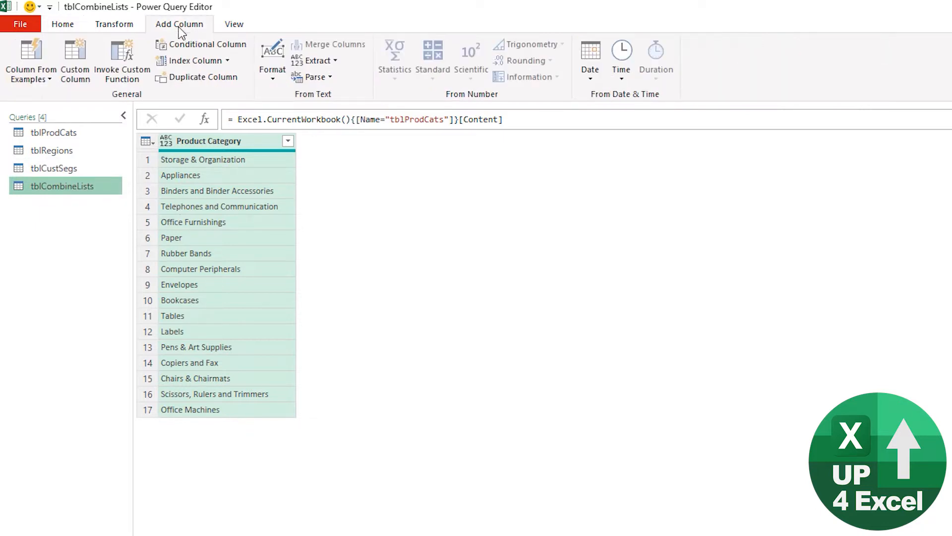
left_click(85, 73)
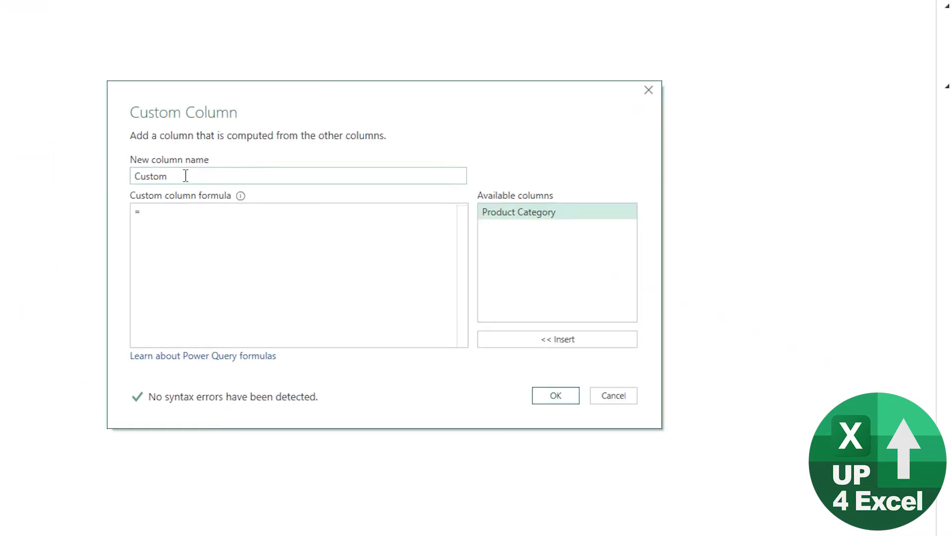
left_click_drag(186, 176, 36, 180)
type("Region")
left_click(207, 211)
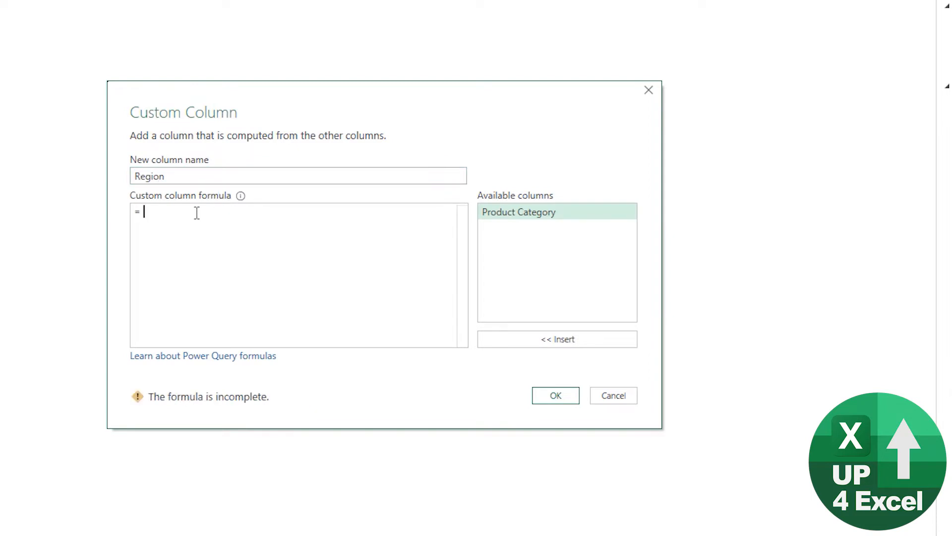
type("tb")
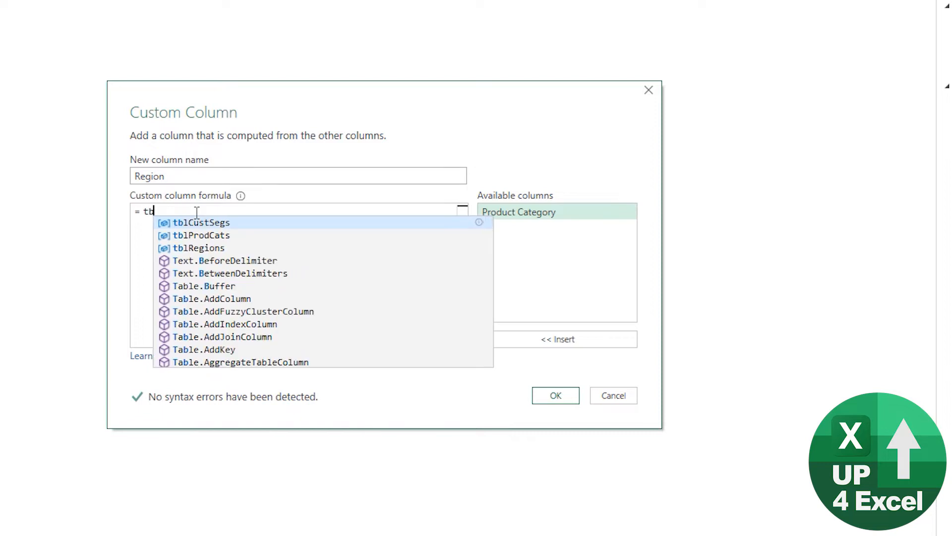
type("l")
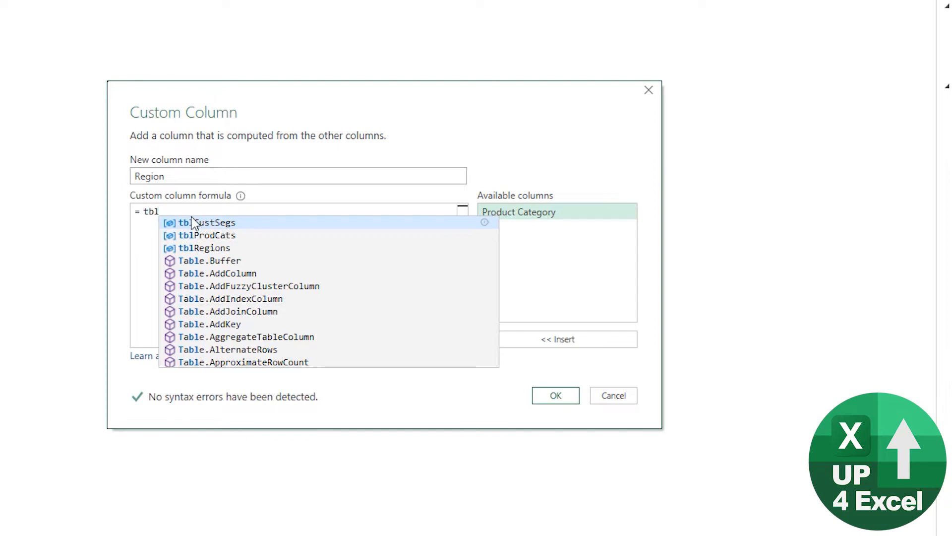
left_click(198, 249)
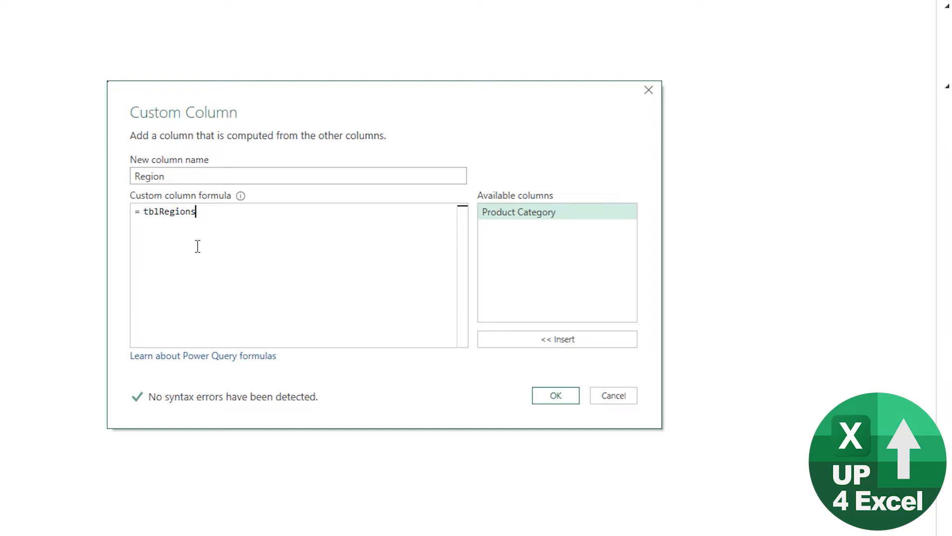
left_click(556, 395)
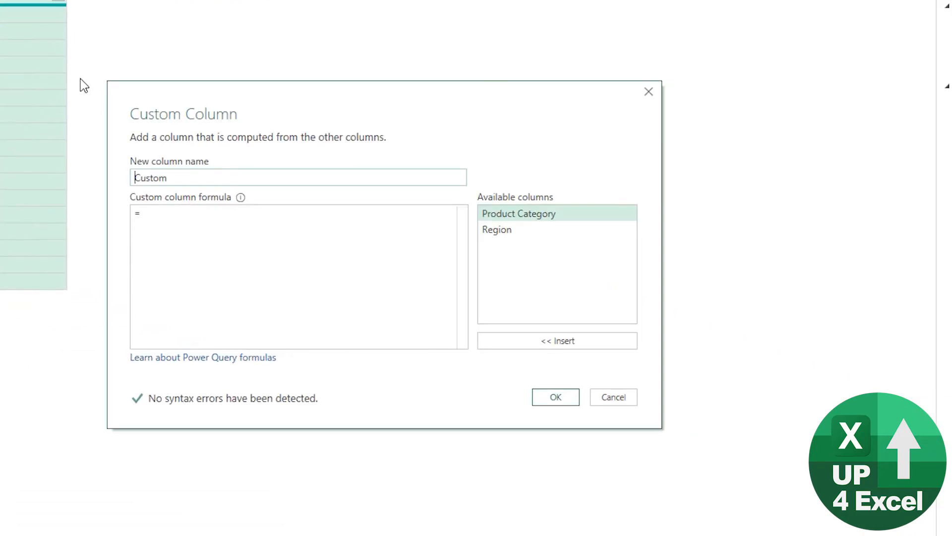
Add a custom column named Customer Segment with the formula = tblCustSegs.
left_click_drag(174, 179, 96, 178)
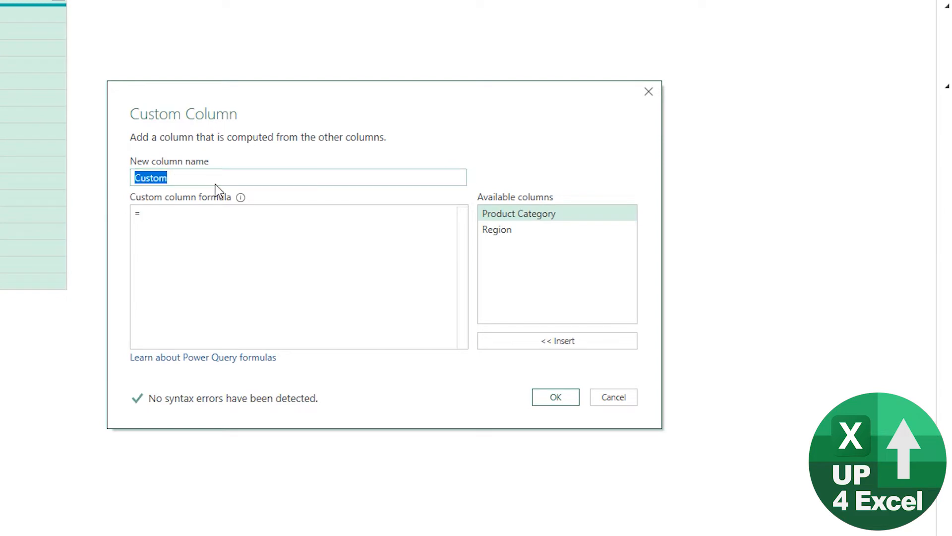
type("P")
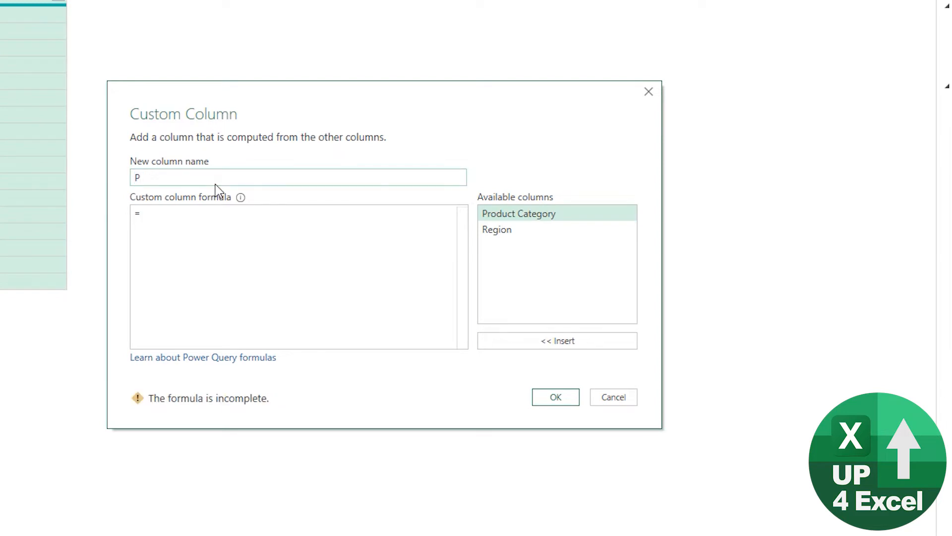
type("Cistomer Segment")
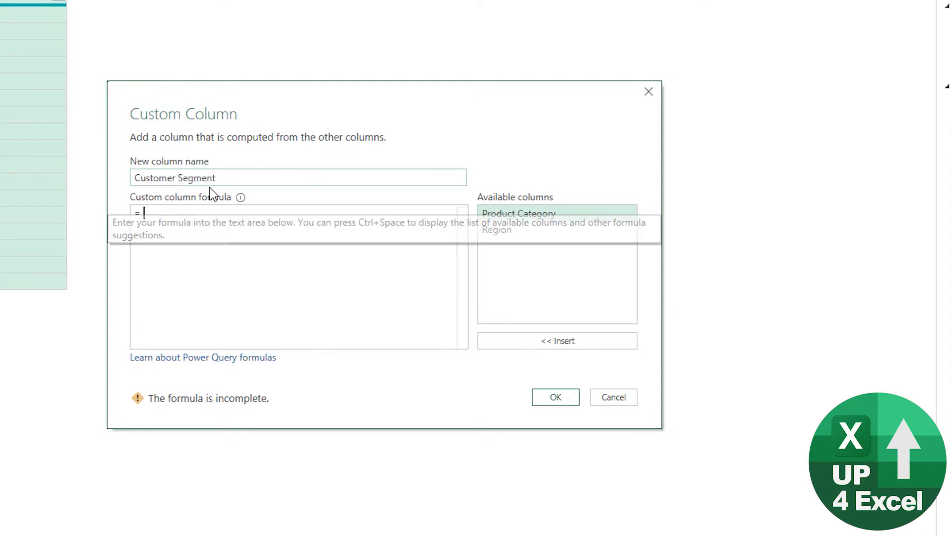
type("tbl")
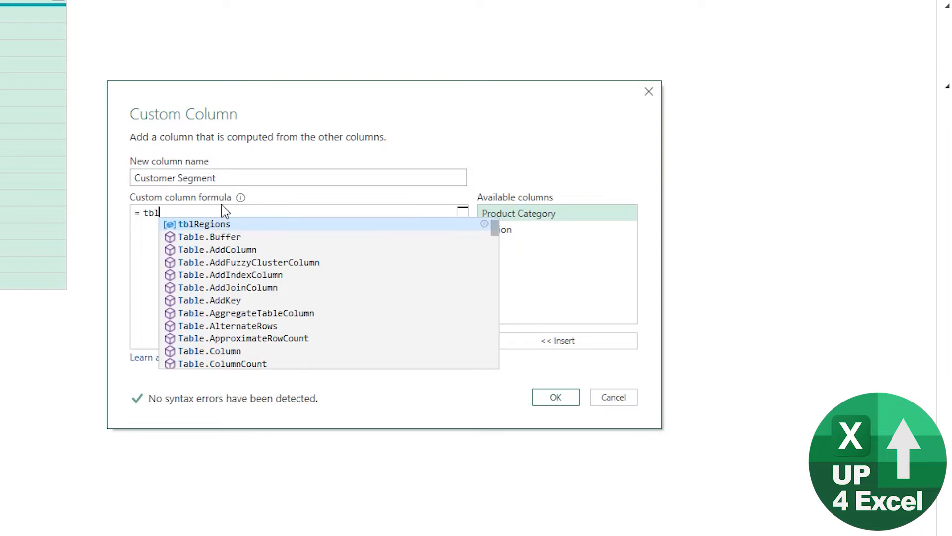
scroll(208, 229, "up", 1)
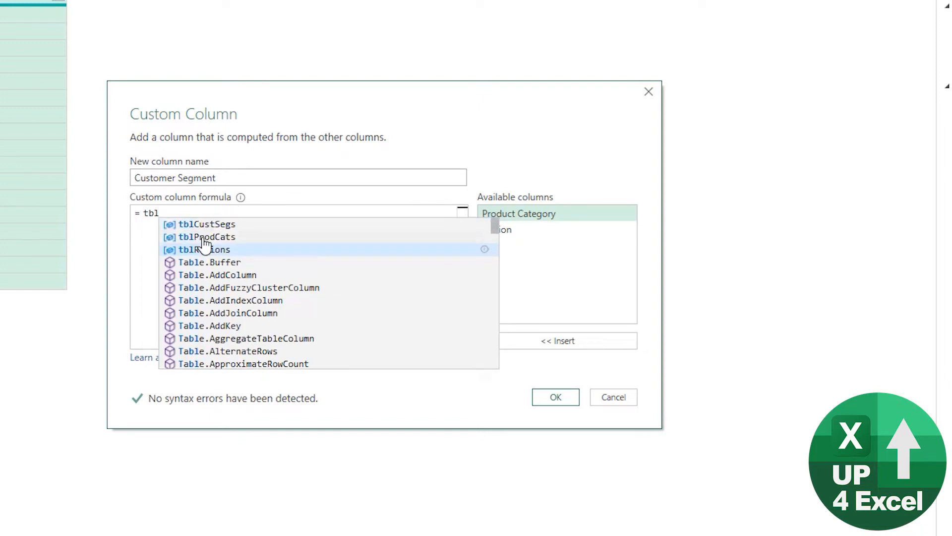
left_click(217, 225)
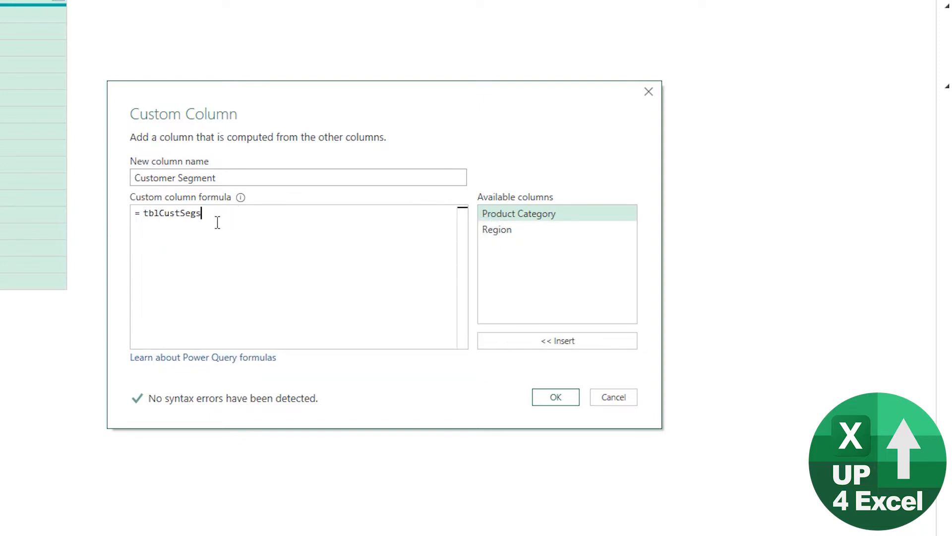
left_click(562, 406)
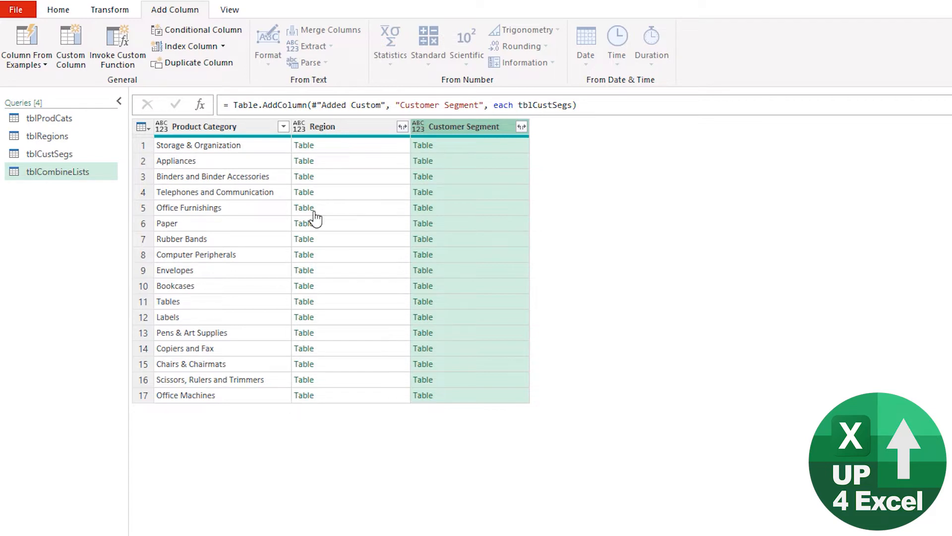
Expand the Region and Customer Segment table columns with all their fields, using the original column names as prefix.
left_click(403, 127)
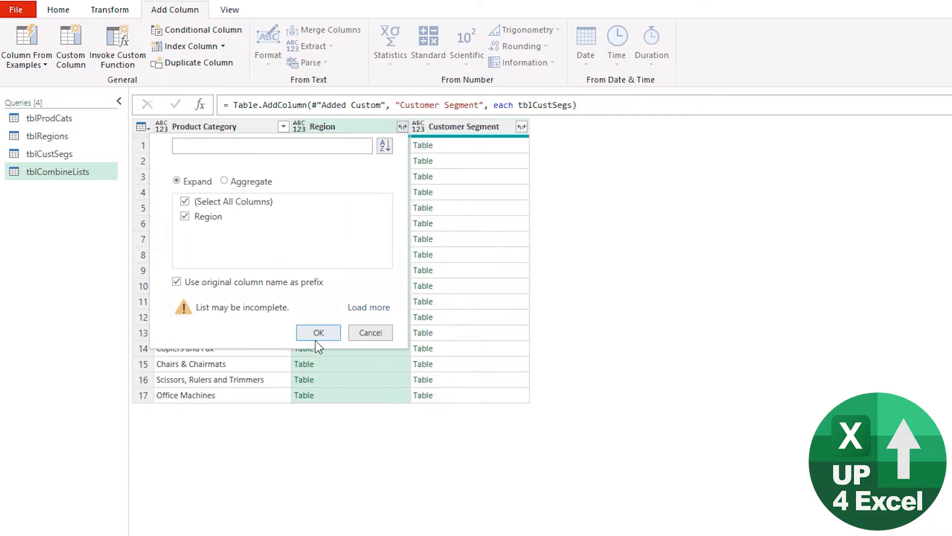
left_click(317, 335)
left_click(521, 126)
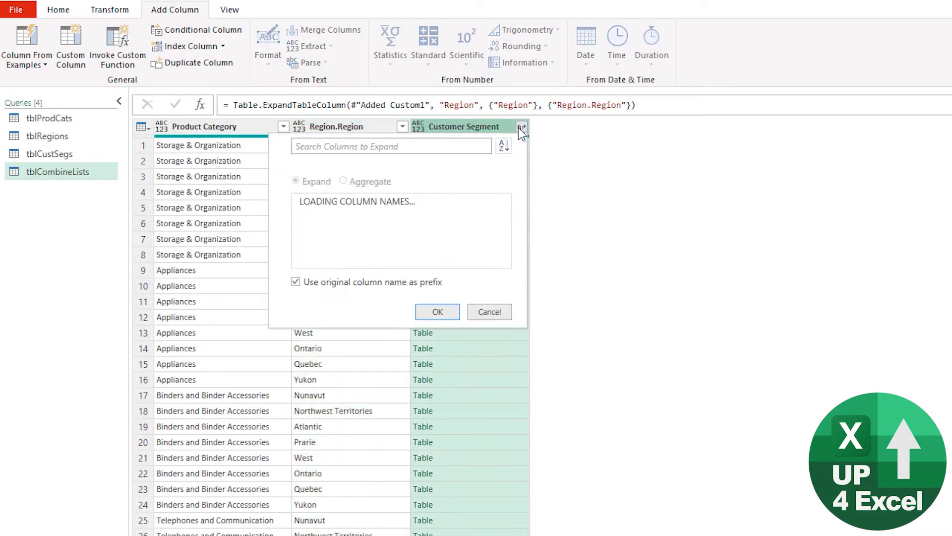
left_click(434, 333)
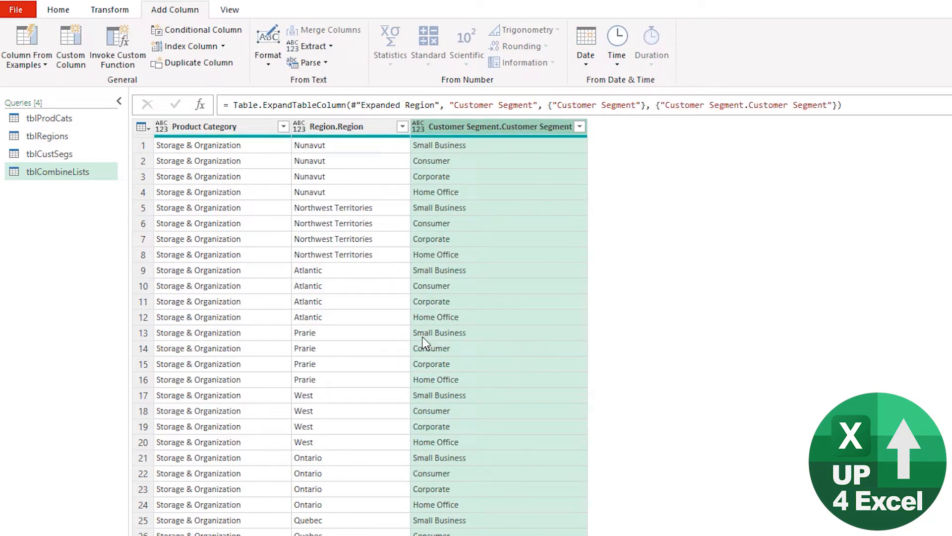
scroll(396, 321, "down", 20)
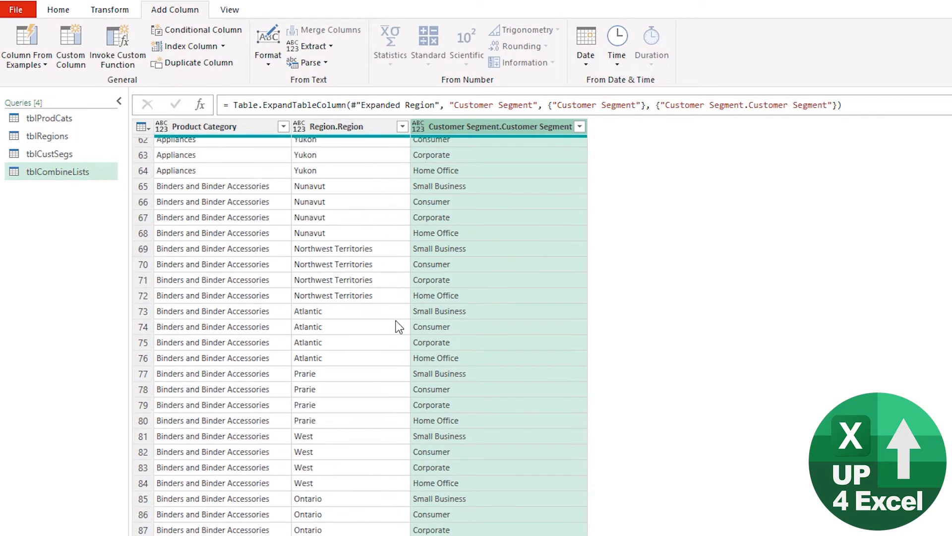
scroll(396, 321, "down", 20)
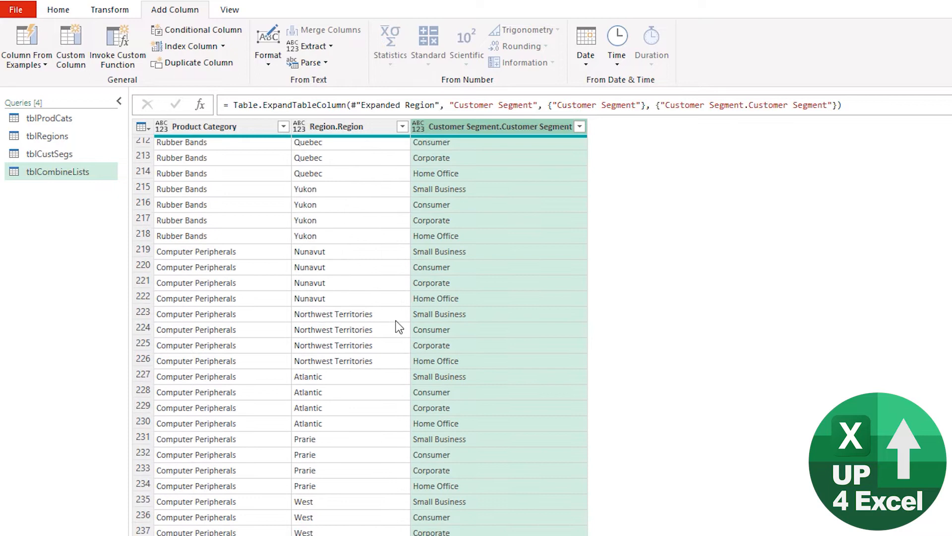
scroll(395, 318, "up", 20)
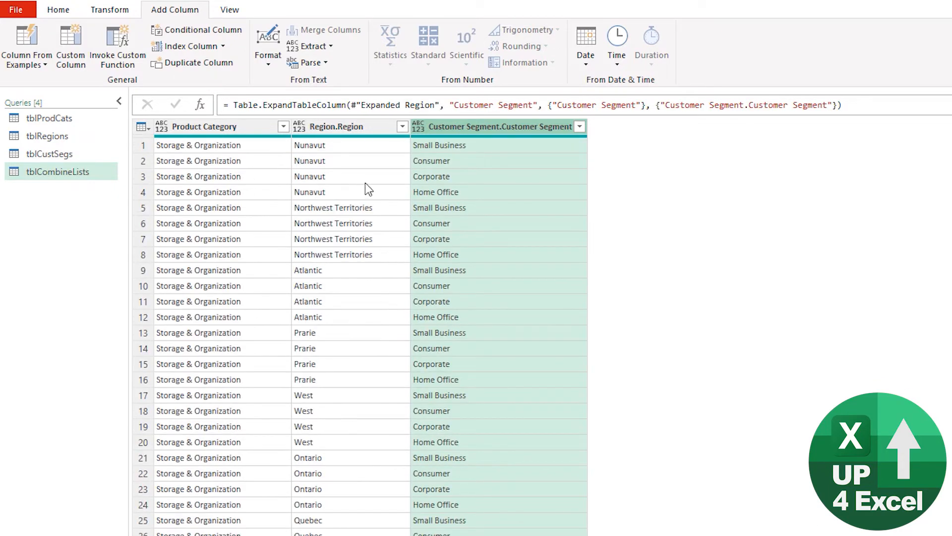
Close the Power Query Editor and load the combined query as a table at cell B4 of the existing Fastest worksheet.
left_click(58, 9)
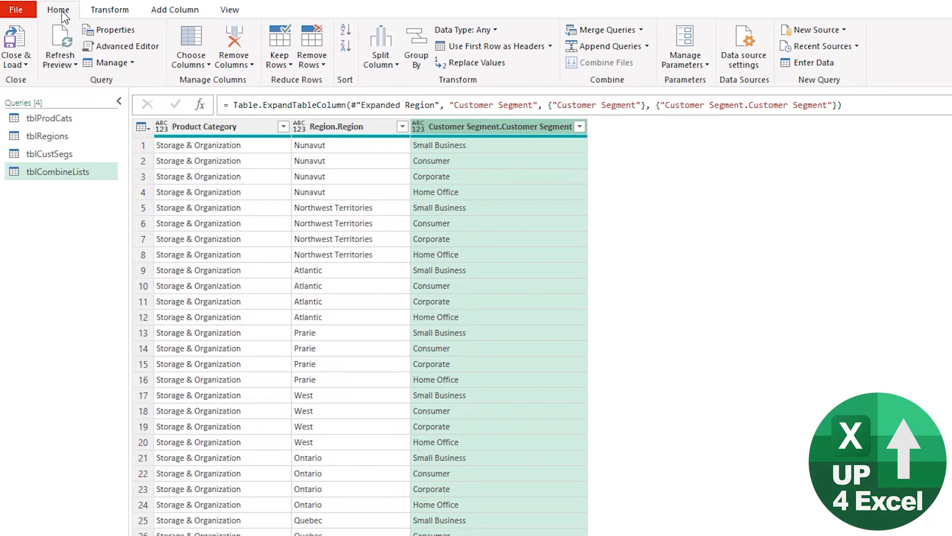
left_click(20, 64)
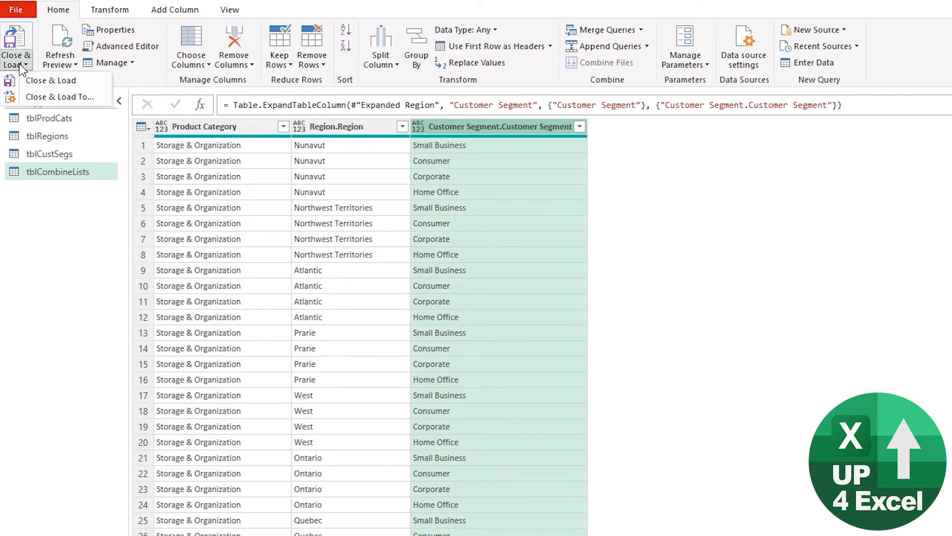
left_click(56, 97)
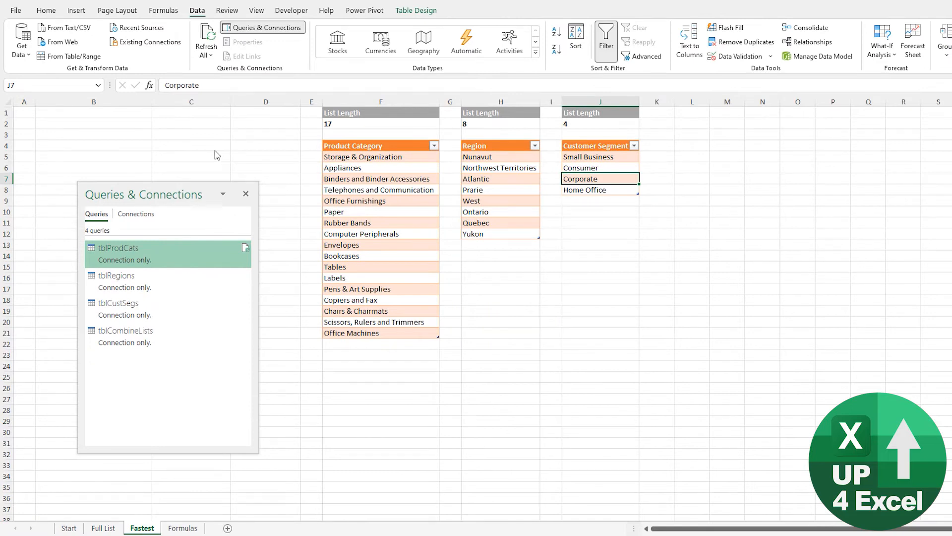
double_click(228, 182)
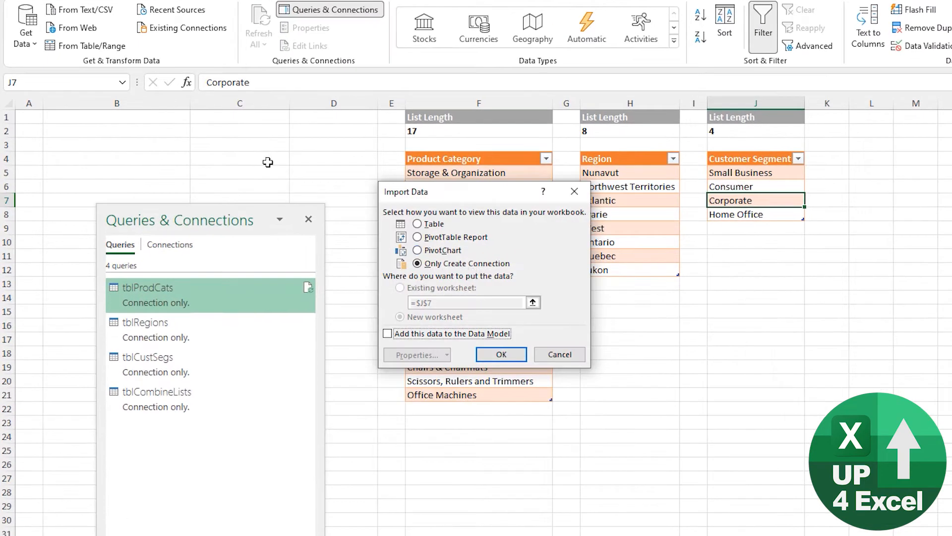
left_click(428, 224)
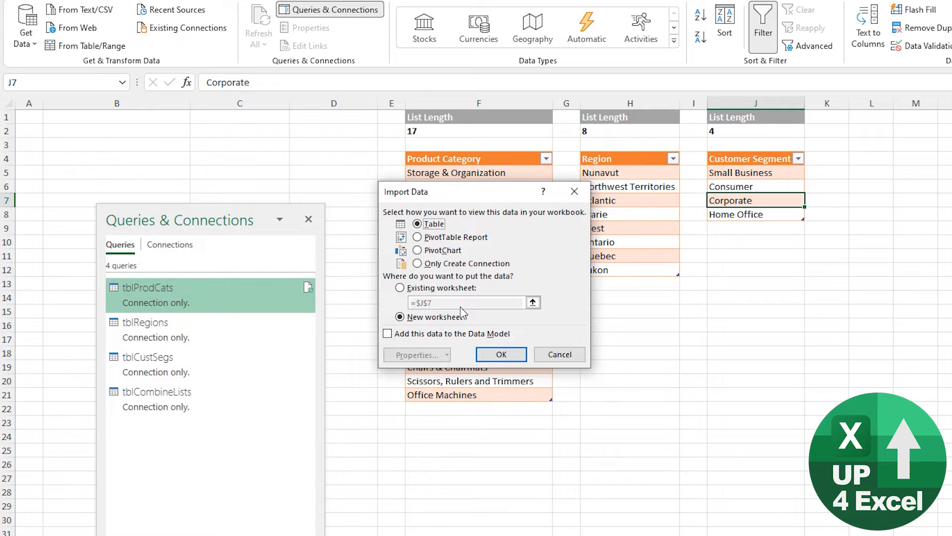
left_click(417, 287)
left_click(70, 156)
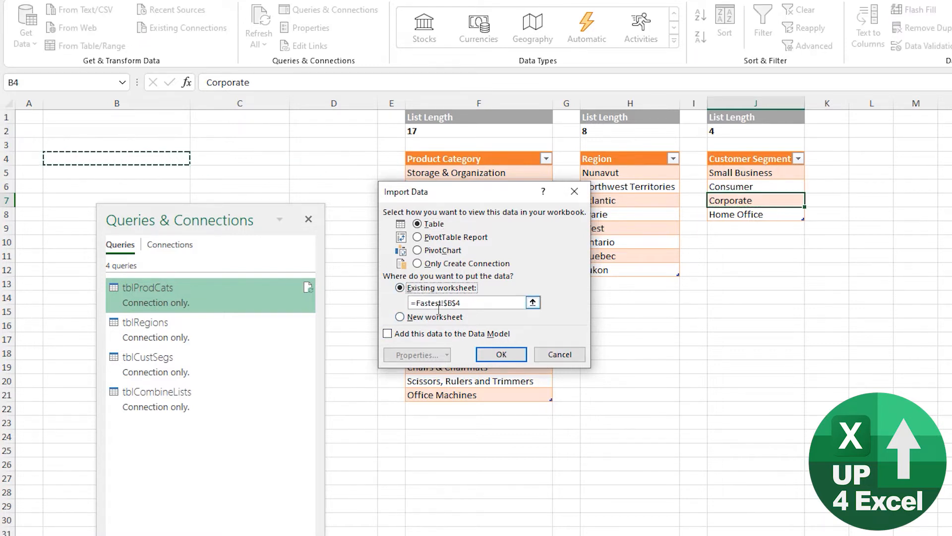
left_click(500, 354)
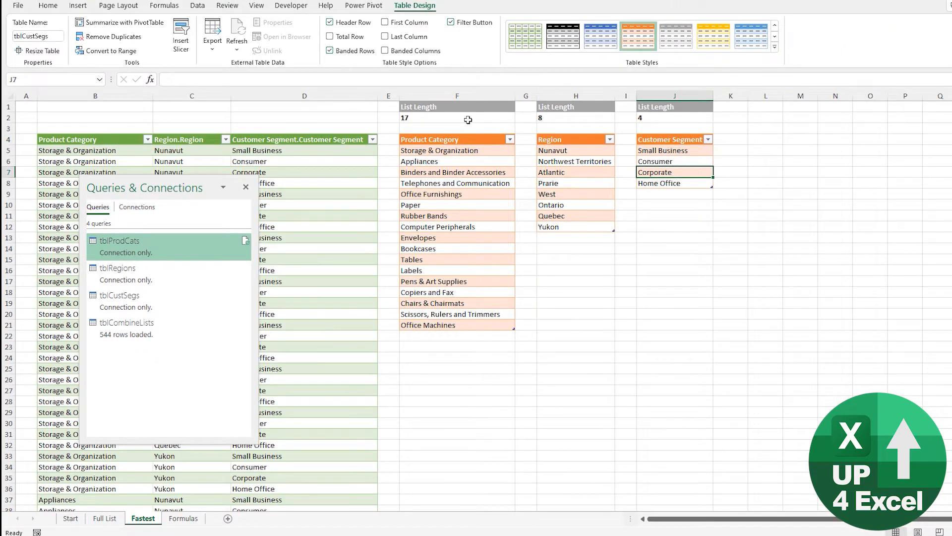
Apply the blue table style to the Customer Segment list and the combined table, closing Queries & Connections.
left_click(751, 36)
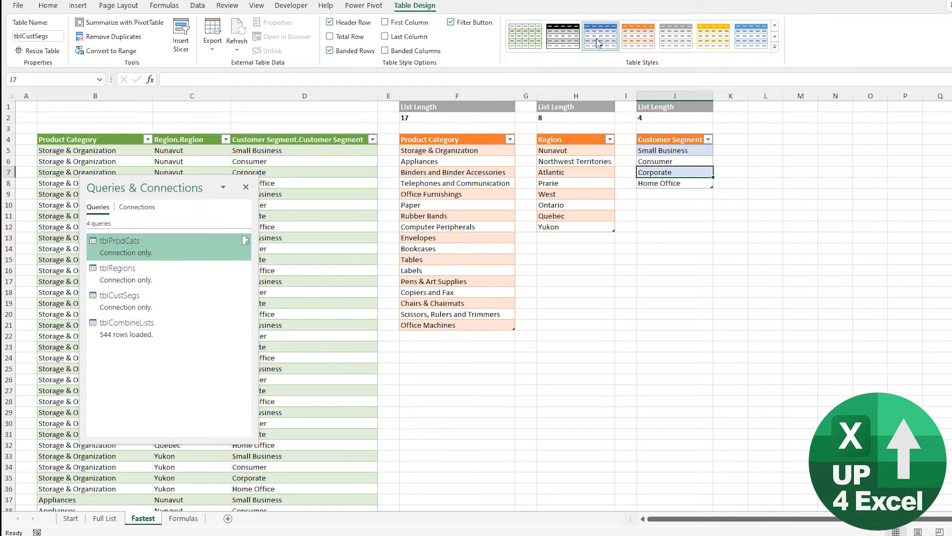
left_click(245, 187)
left_click(300, 173)
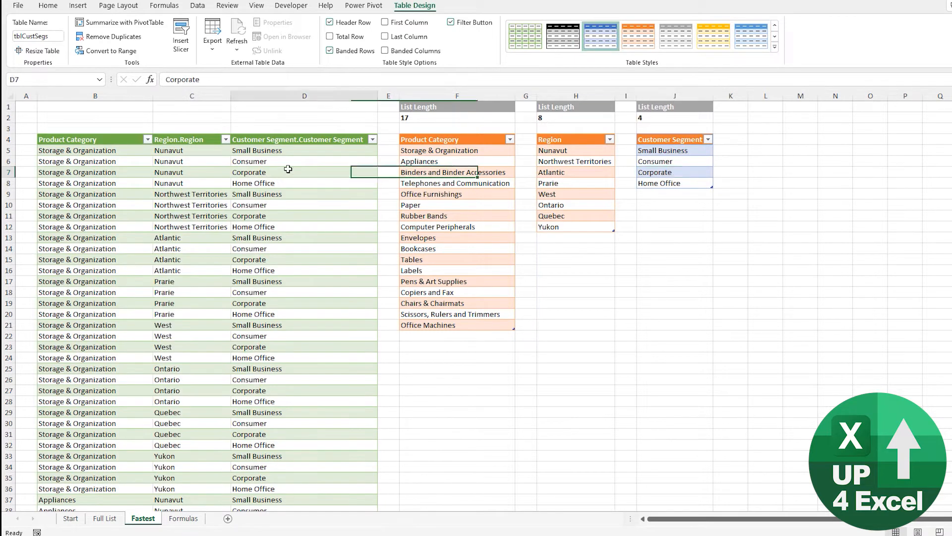
left_click(601, 39)
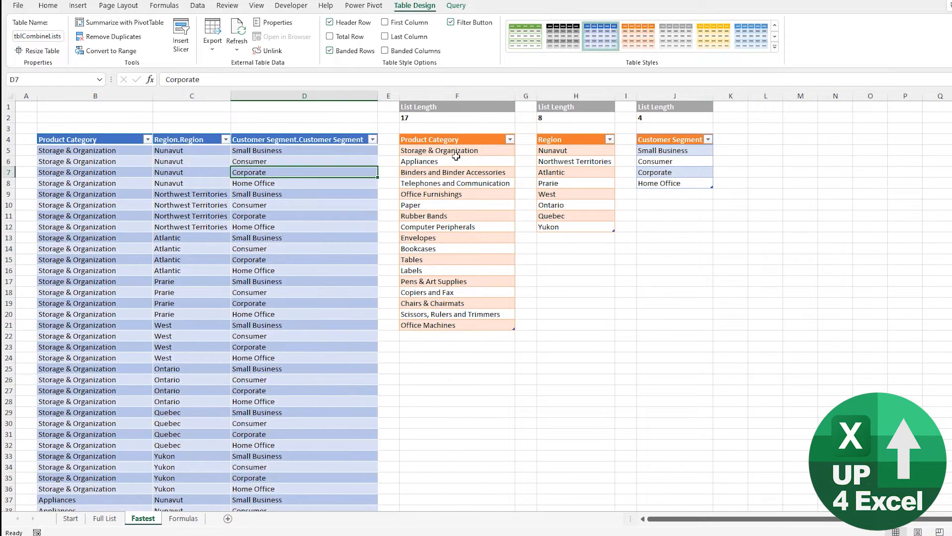
Examine the combined table down to its last row and return to its header row.
scroll(202, 234, "down", 20)
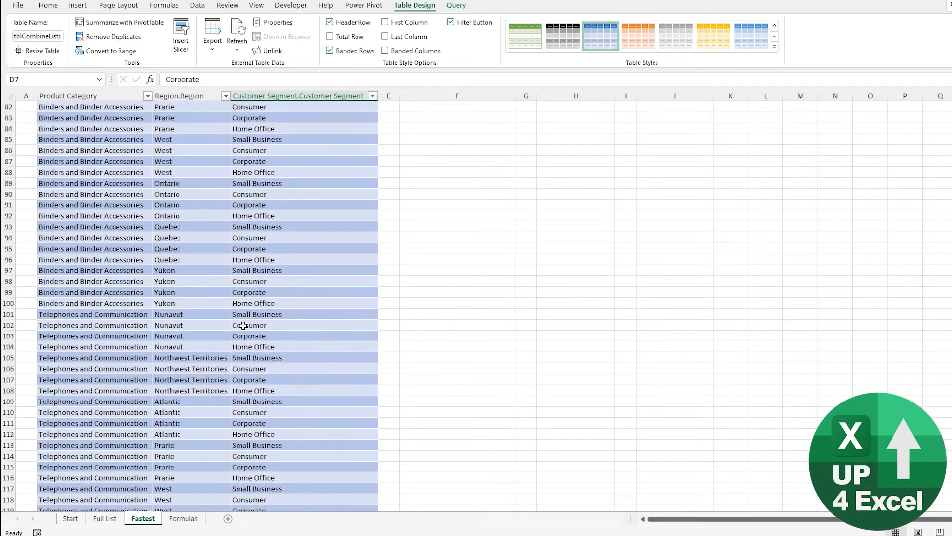
key("ctrl+Down")
key("ctrl+Up")
key("ctrl+Up")
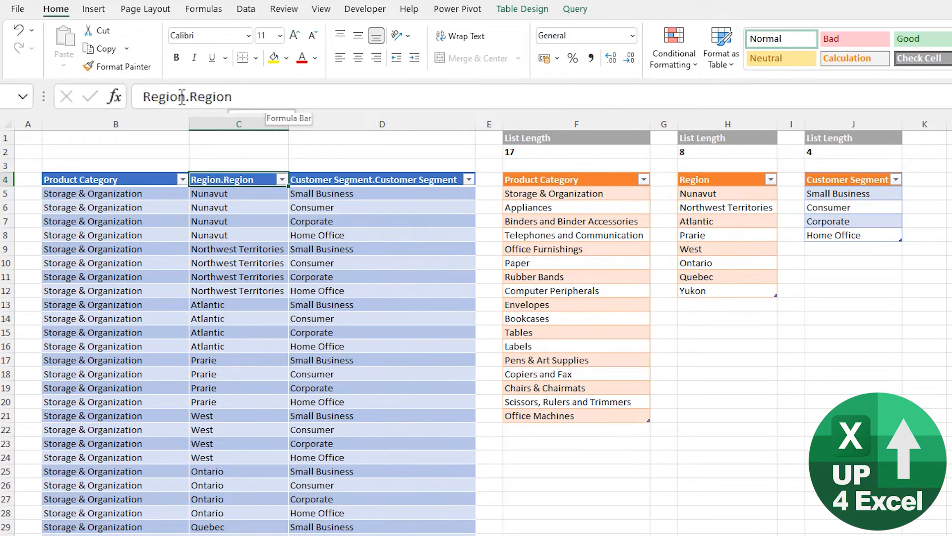
Review the combined table's Region and Customer Segment headers and open the tblCombineLists query for editing.
left_click(329, 176)
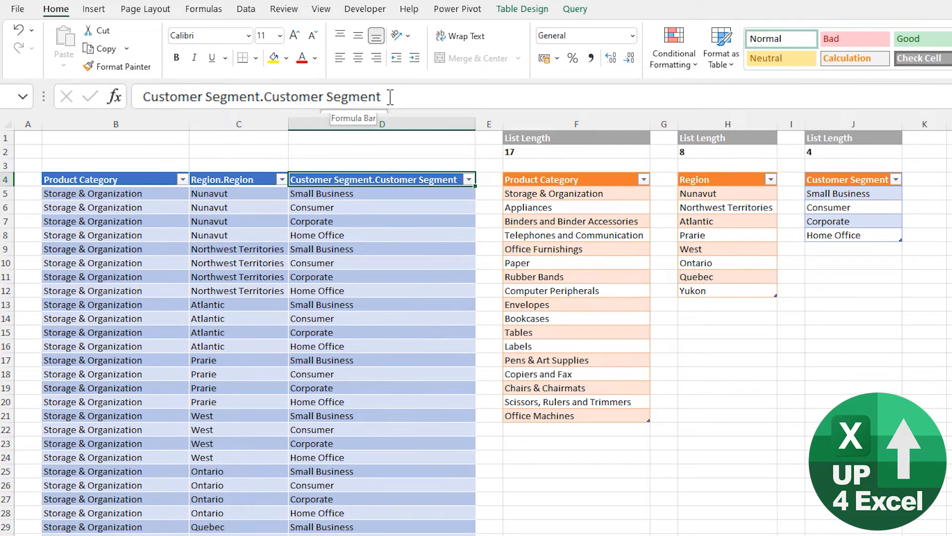
left_click(239, 201)
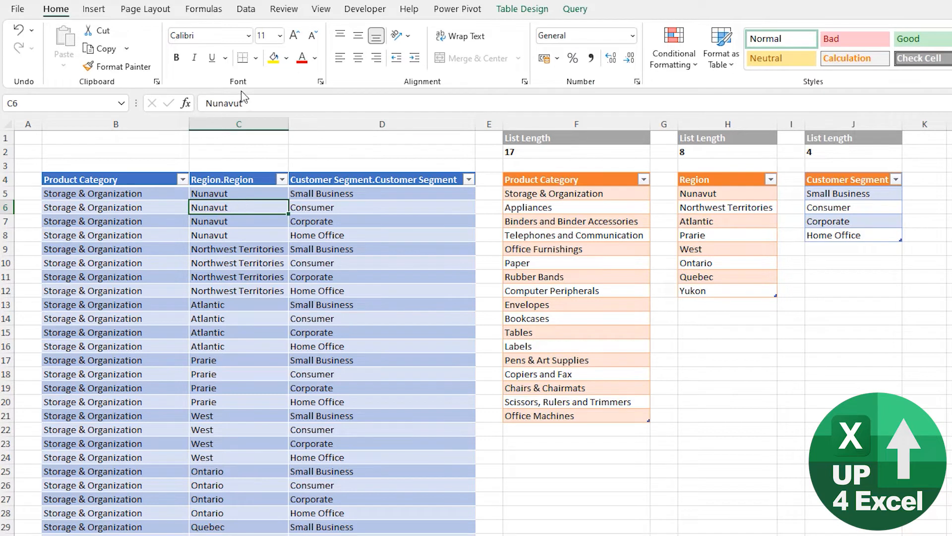
left_click(247, 9)
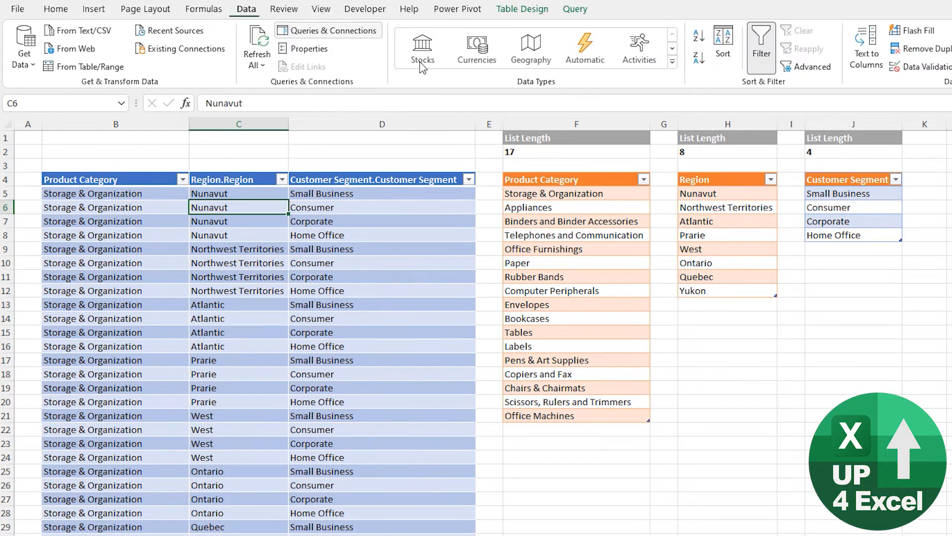
left_click(329, 30)
mouse_move(114, 357)
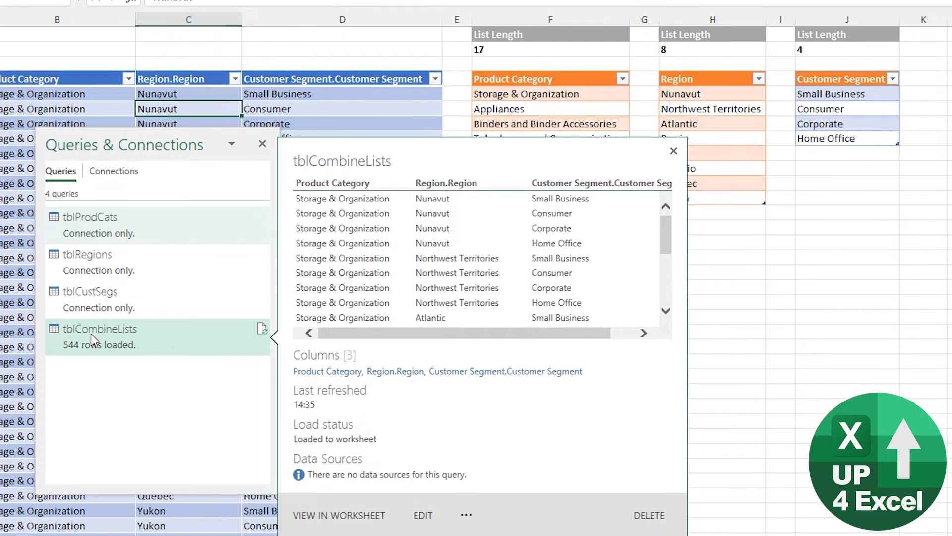
right_click(122, 350)
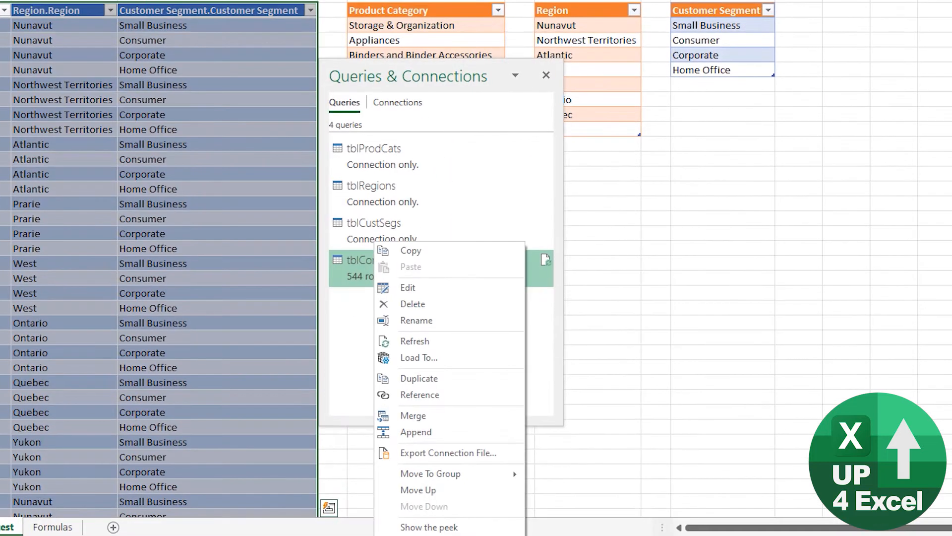
left_click(410, 287)
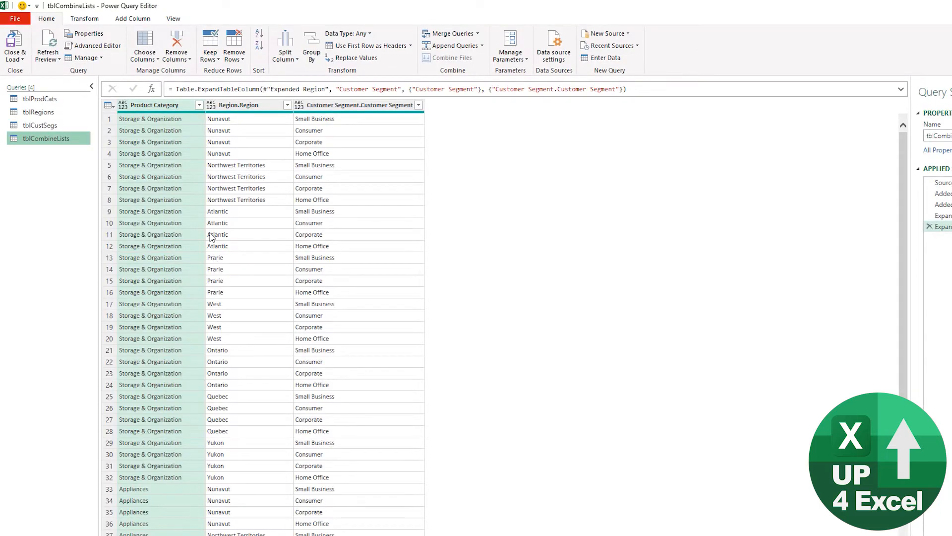
Rename the Region.Region column to Region.
left_click(254, 107)
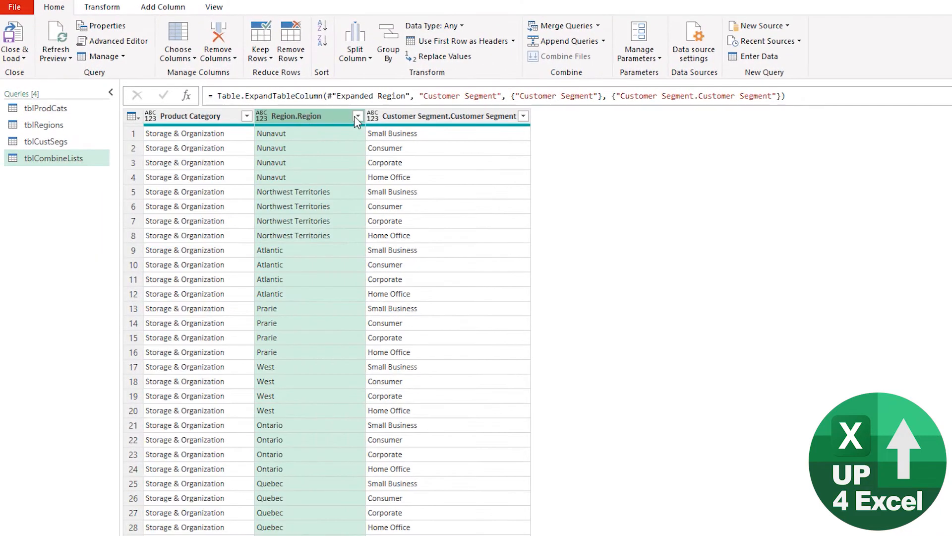
double_click(313, 118)
key("Escape")
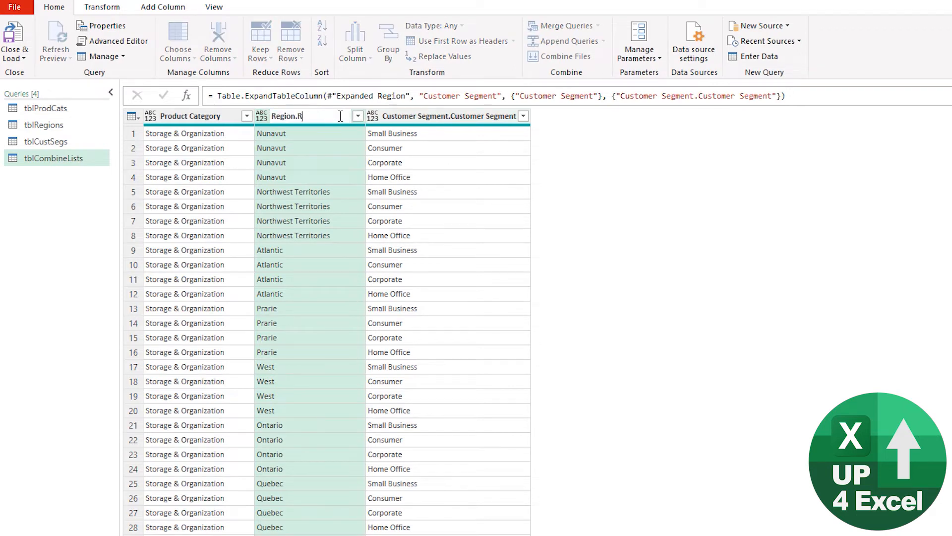
key("Return")
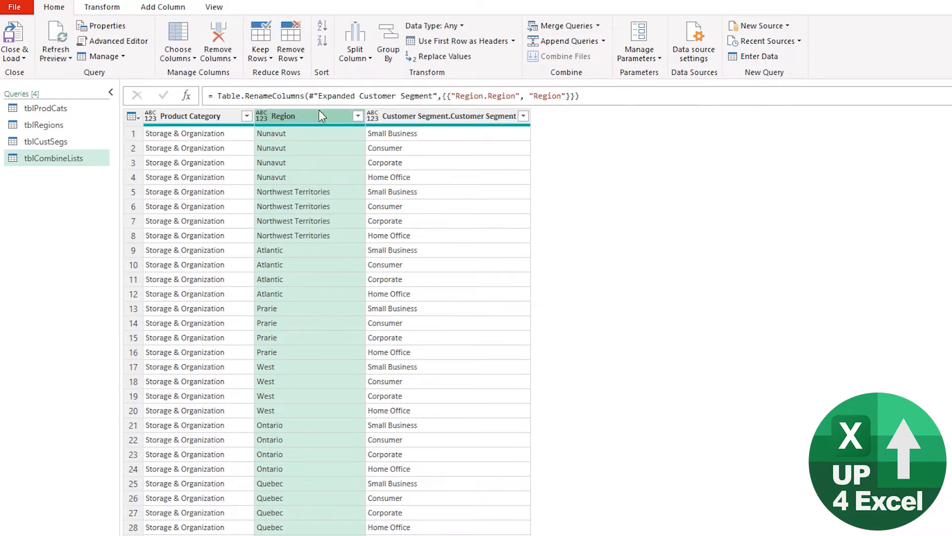
Edit the Expanded Customer Segment step's formula so that the expanded column is named Customer Segment.
left_click(401, 116)
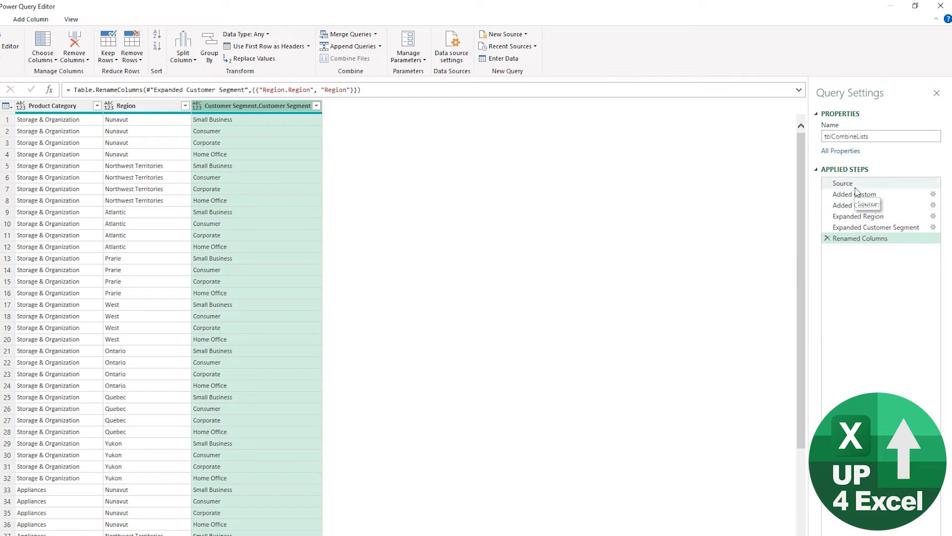
left_click(859, 220)
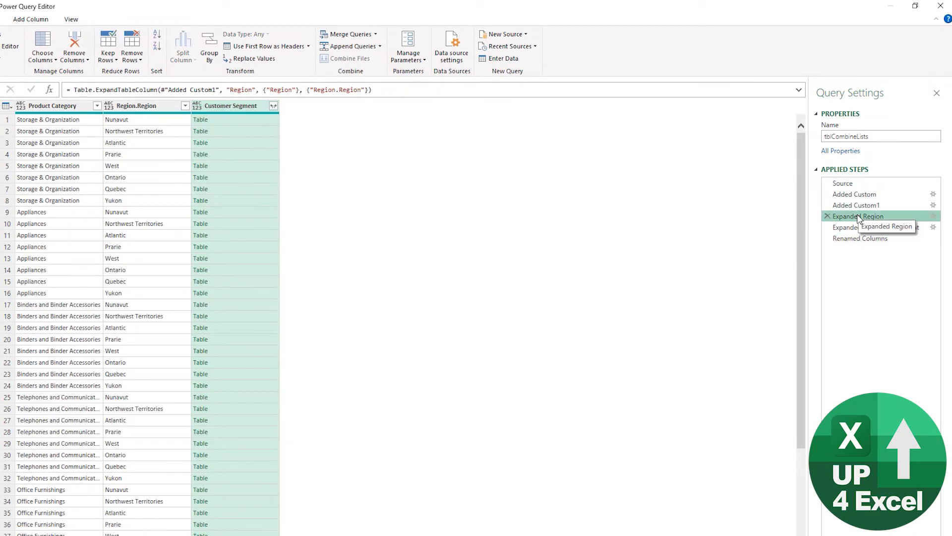
left_click(862, 229)
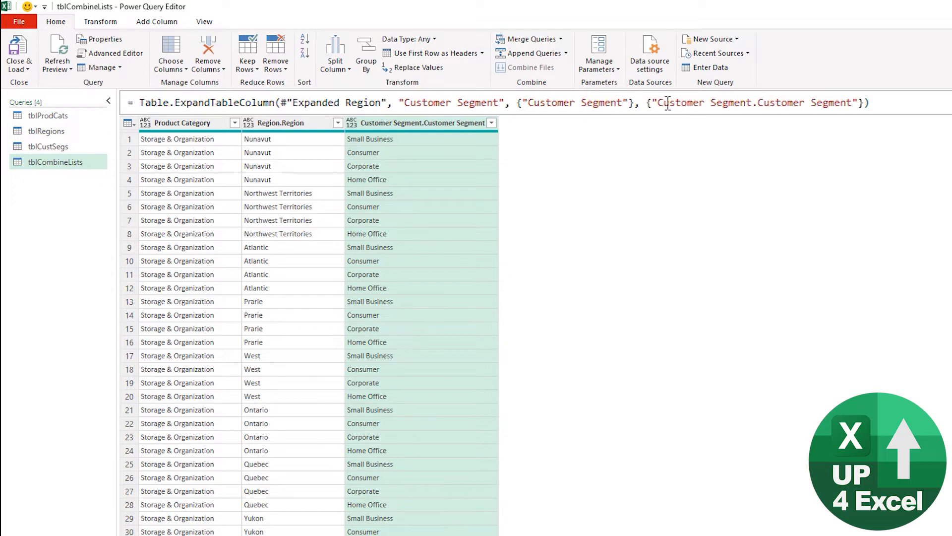
left_click_drag(659, 103, 696, 105)
left_click_drag(794, 104, 853, 104)
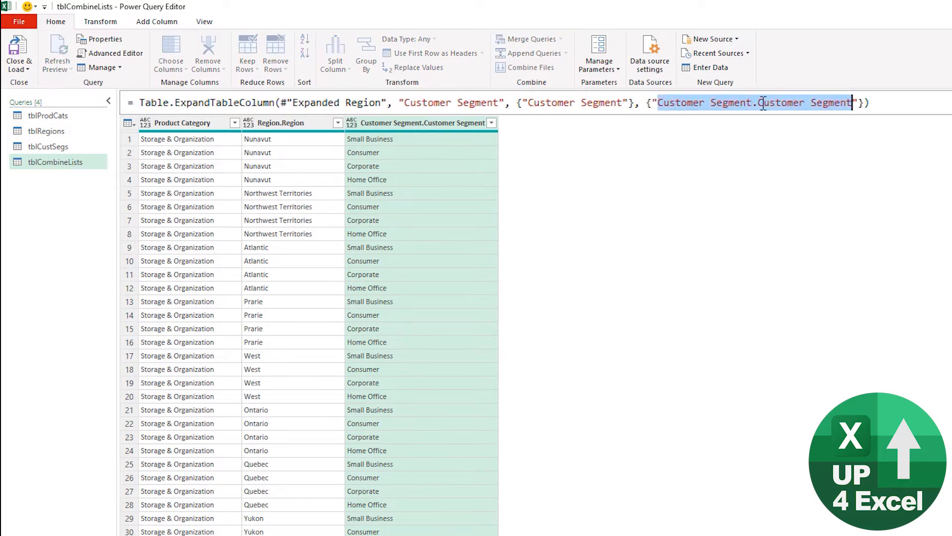
left_click(852, 103)
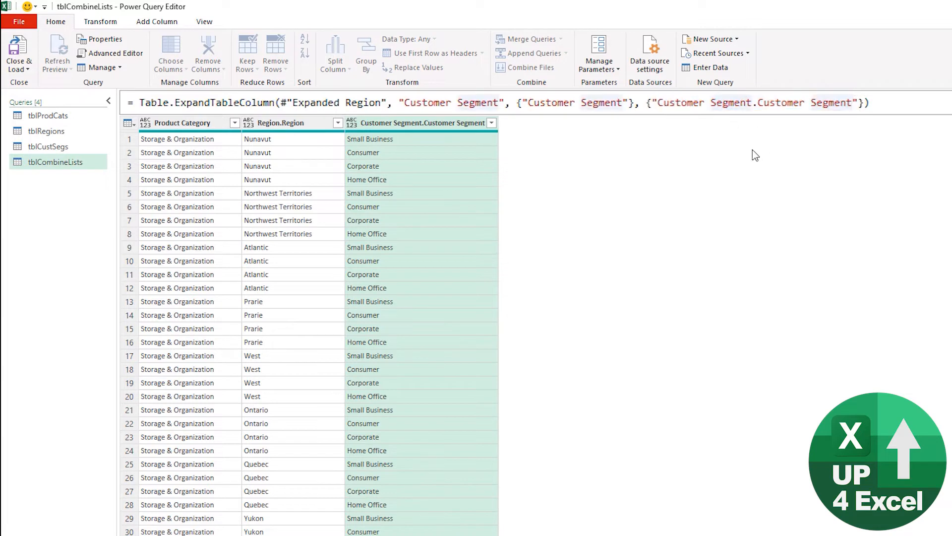
left_click(756, 103)
left_click_drag(775, 104, 854, 103)
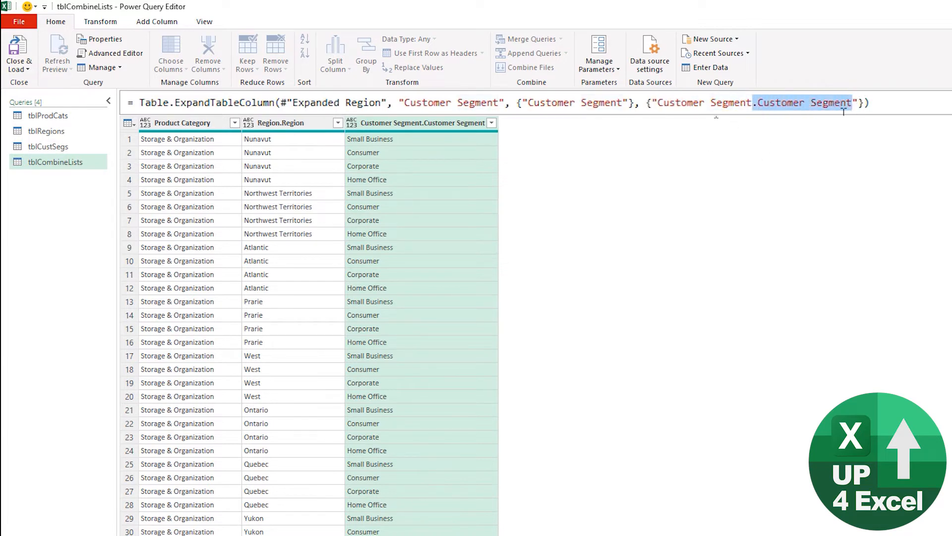
key("Delete")
key("Return")
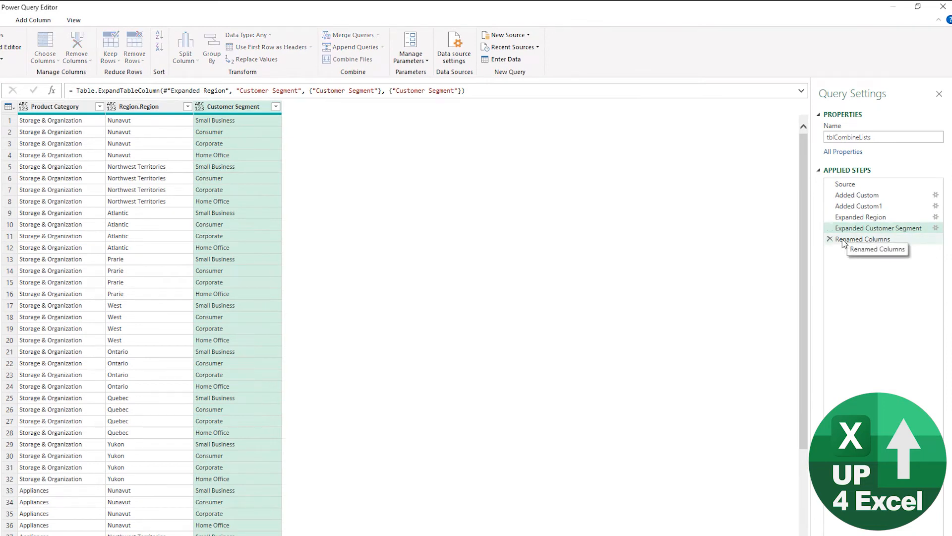
Delete the Renamed Columns step from the query's applied steps.
left_click(843, 240)
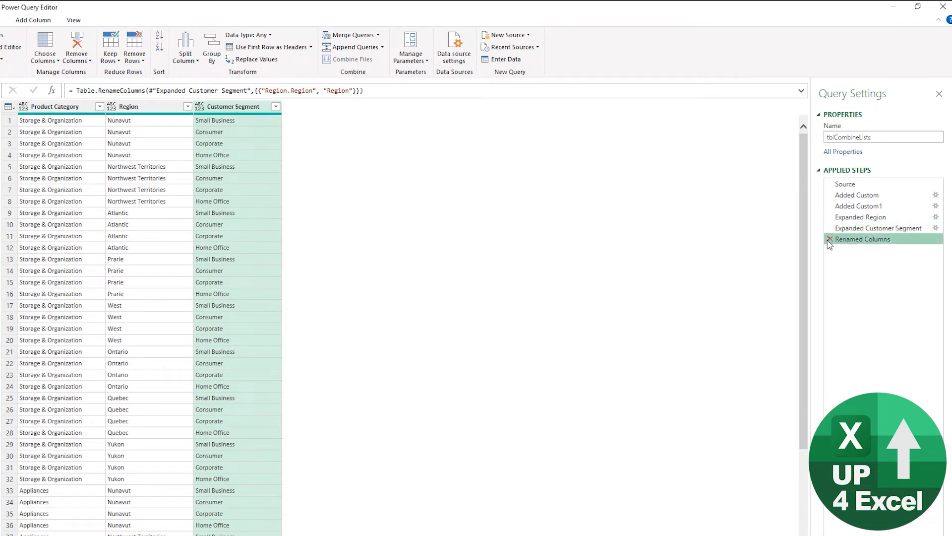
left_click(829, 239)
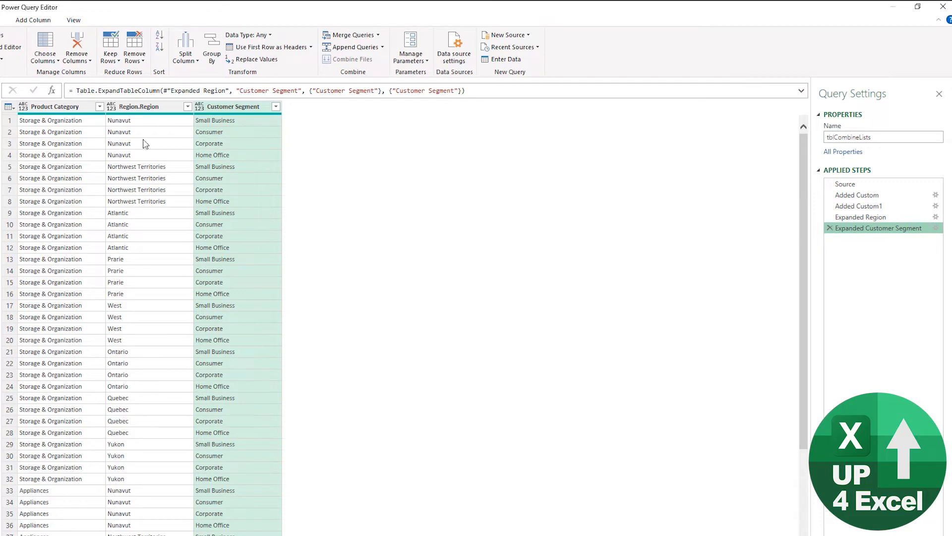
Edit the Expanded Region step's formula so the expanded column is named Regionn, and return to the Expanded Customer Segment step.
left_click(868, 221)
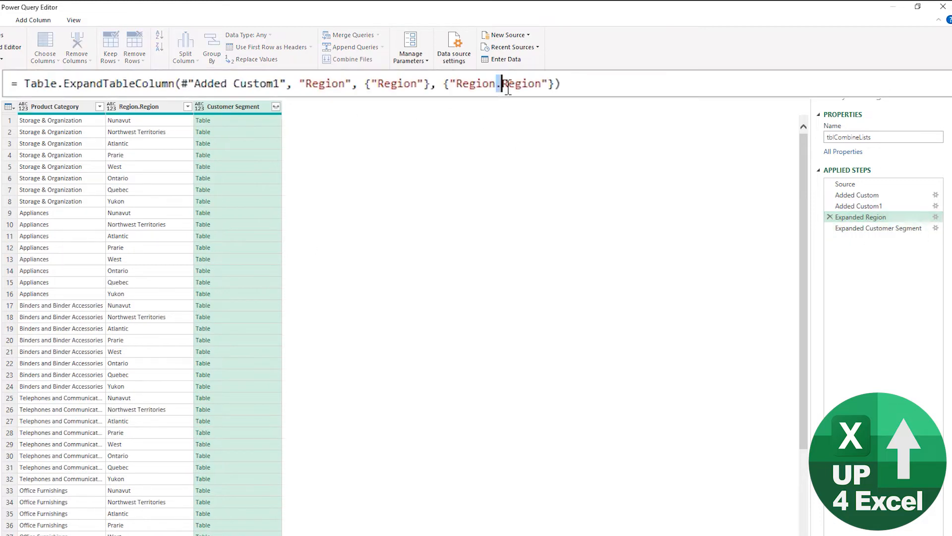
left_click_drag(497, 85, 542, 84)
key("Delete")
type("n")
key("Return")
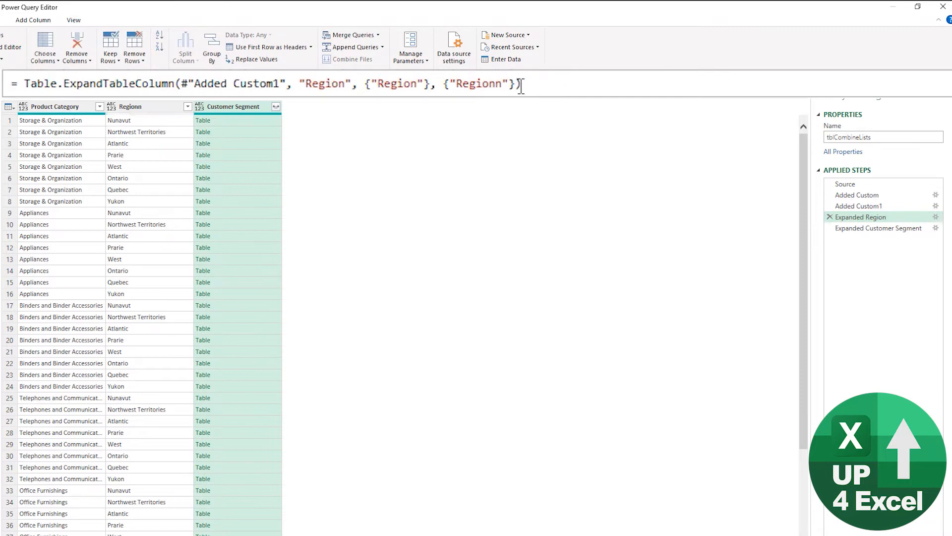
left_click(872, 228)
left_click(862, 218)
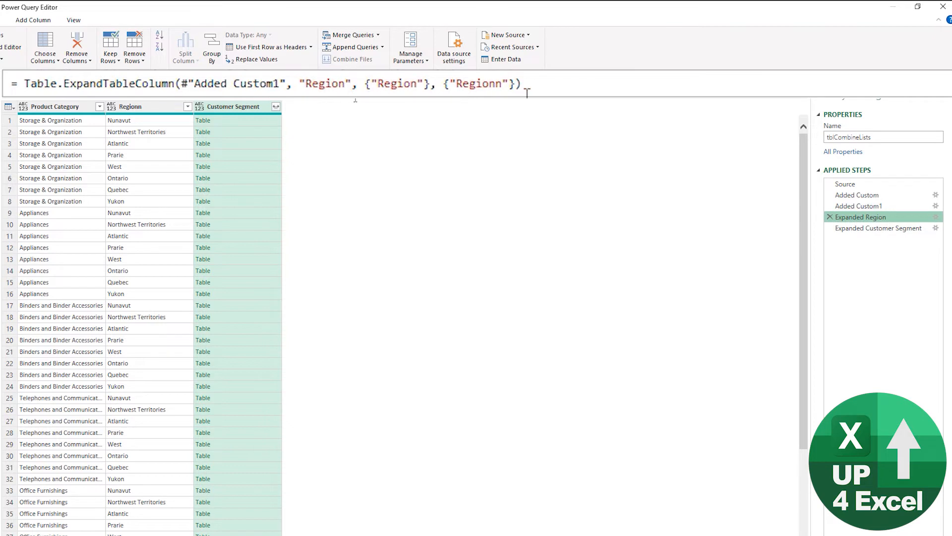
left_click(862, 229)
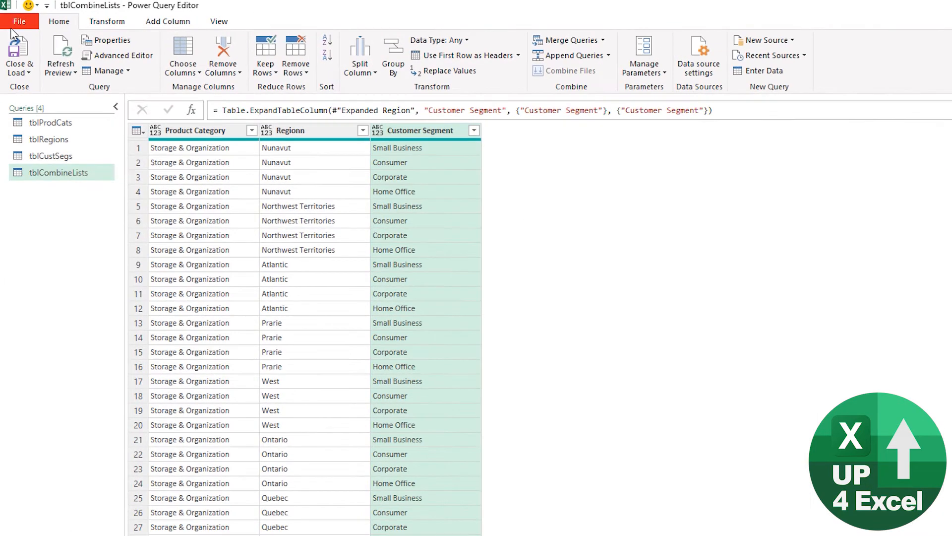
Close the Power Query Editor, load the updated query to the worksheet and check the combined table's headers.
left_click(18, 50)
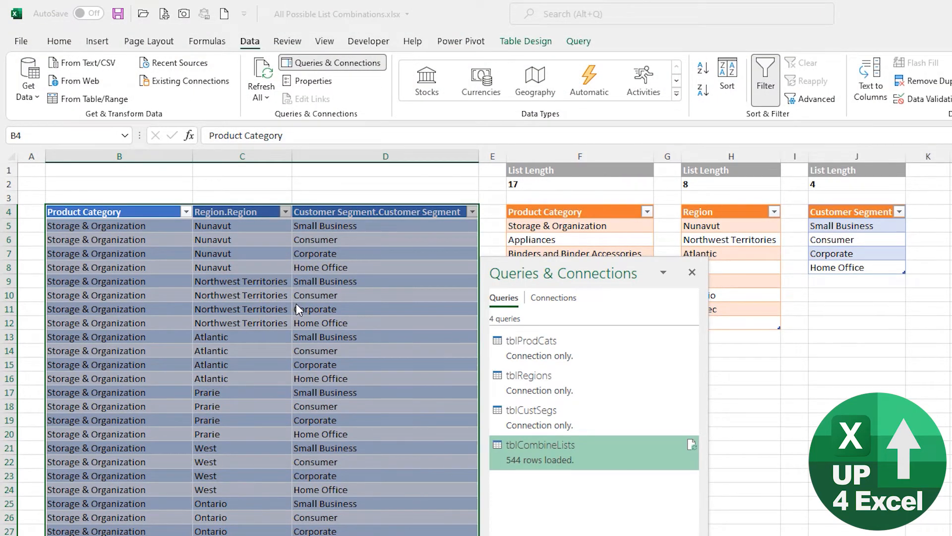
left_click(375, 371)
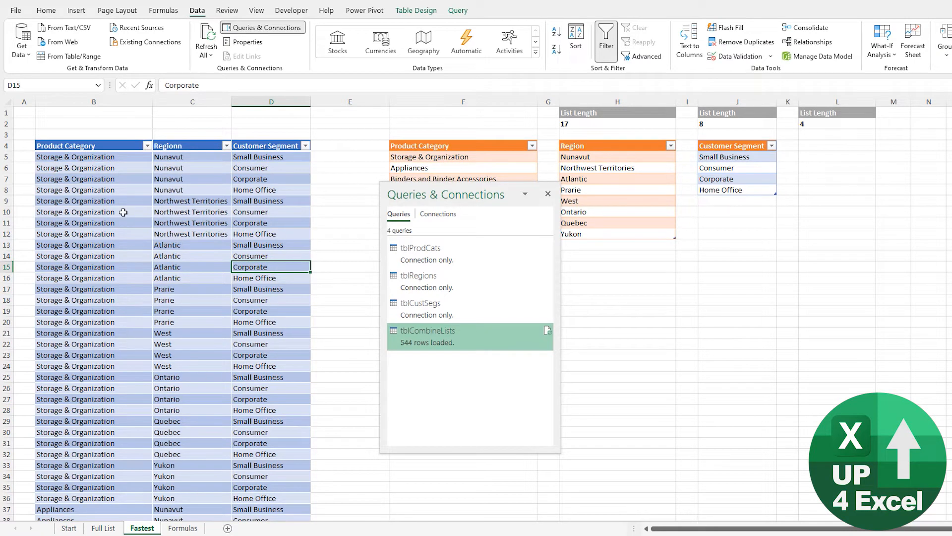
key("ctrl+a")
key("ctrl+a")
left_click(254, 146)
left_click(193, 145)
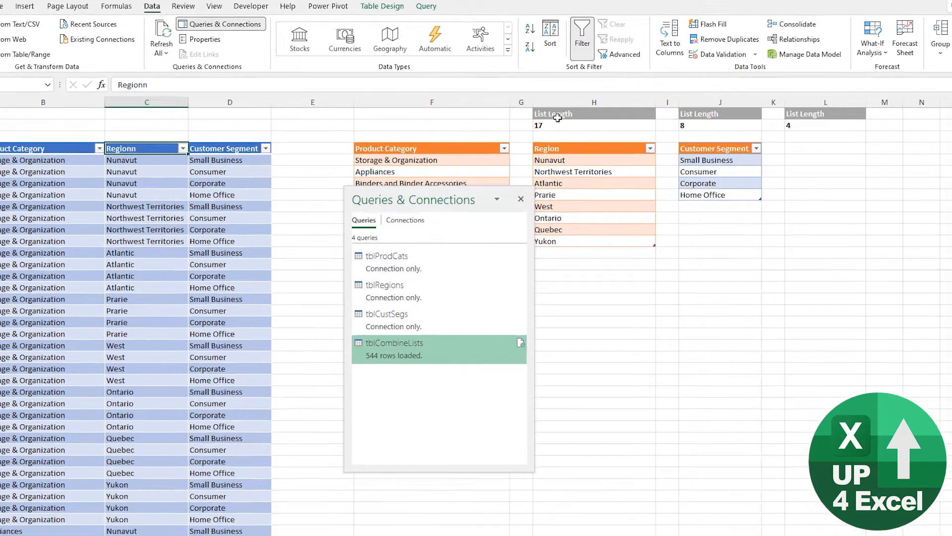
Move the List Length cells from H1:L2 to F1:J2 above their lists and narrow column E.
left_click_drag(585, 117, 818, 121)
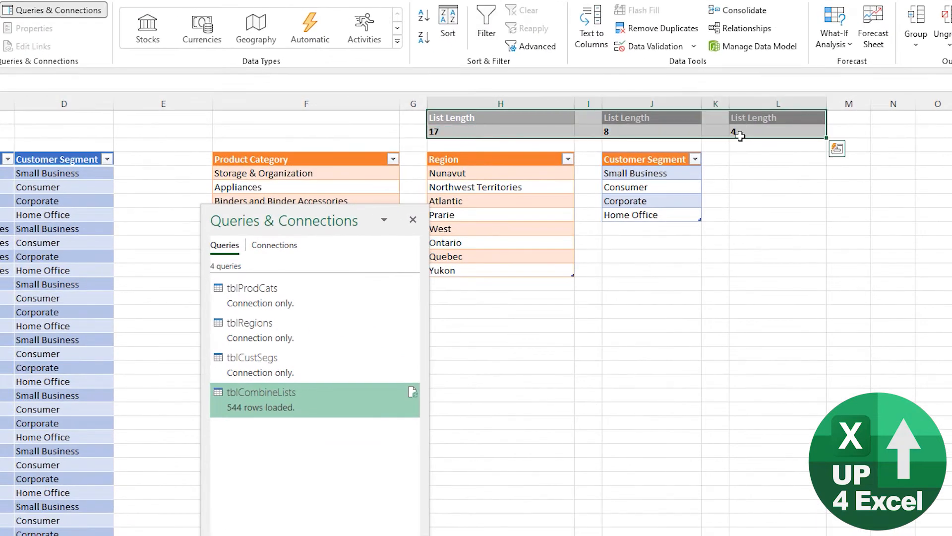
left_click_drag(734, 137, 618, 141)
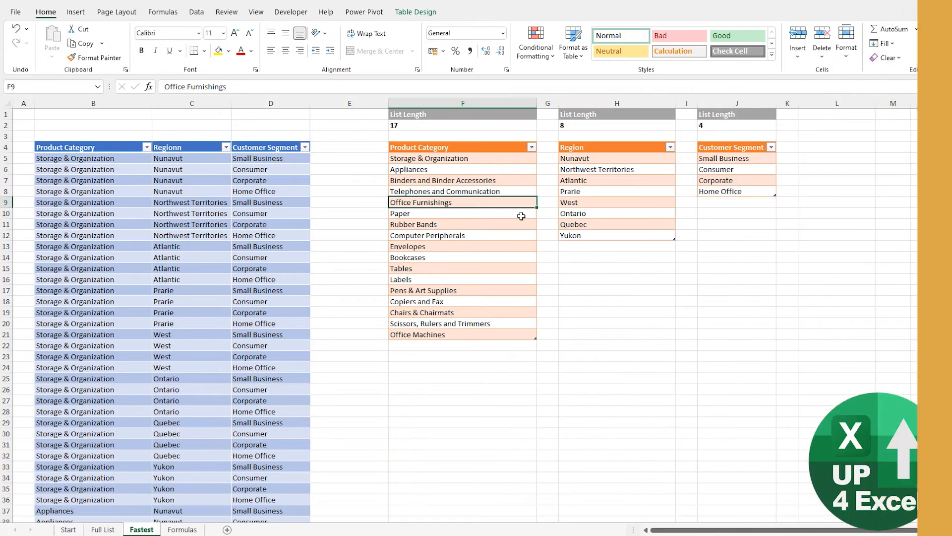
left_click_drag(389, 103, 336, 103)
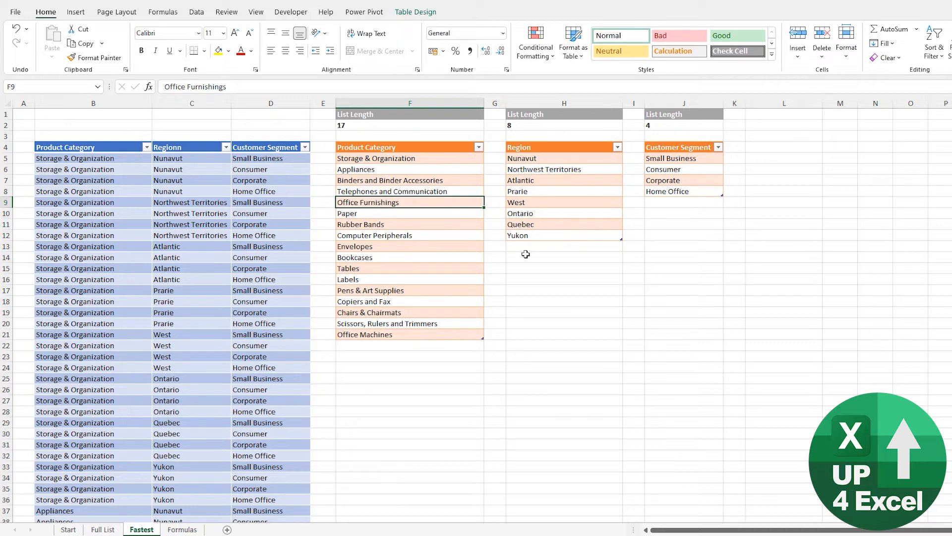
left_click(128, 257)
left_click(191, 269)
left_click(269, 293)
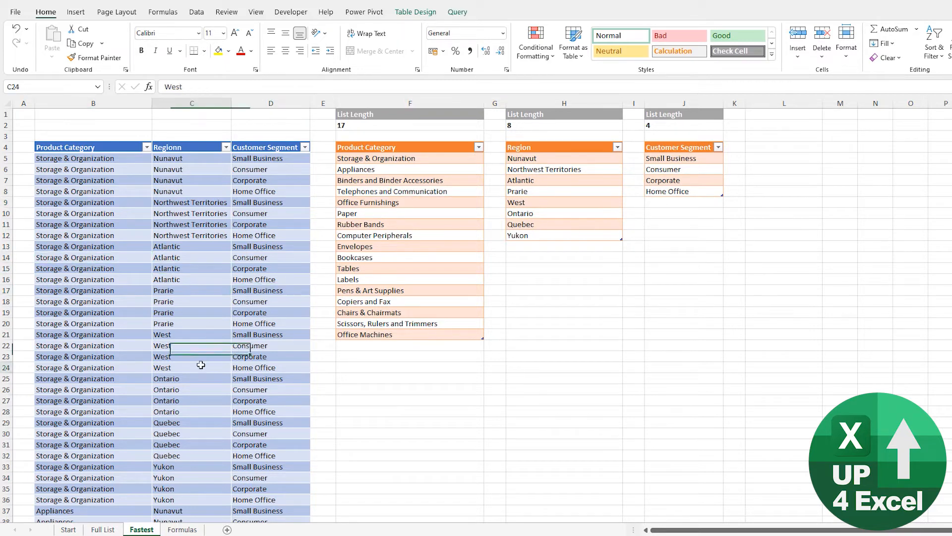
left_click(169, 307)
left_click(169, 305)
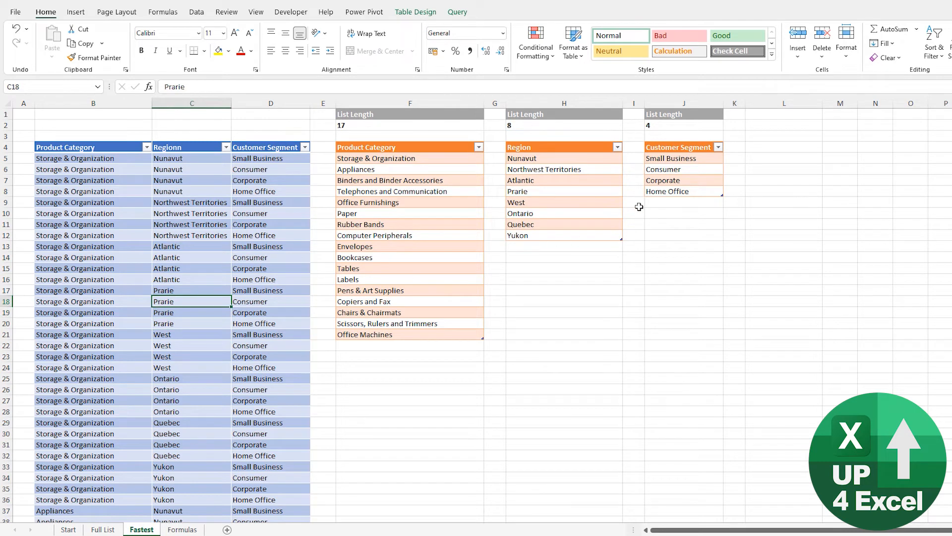
Add Excel Speed Freaks as a new row below Home Office in the Customer Segment list and check its List Length cell.
left_click(670, 202)
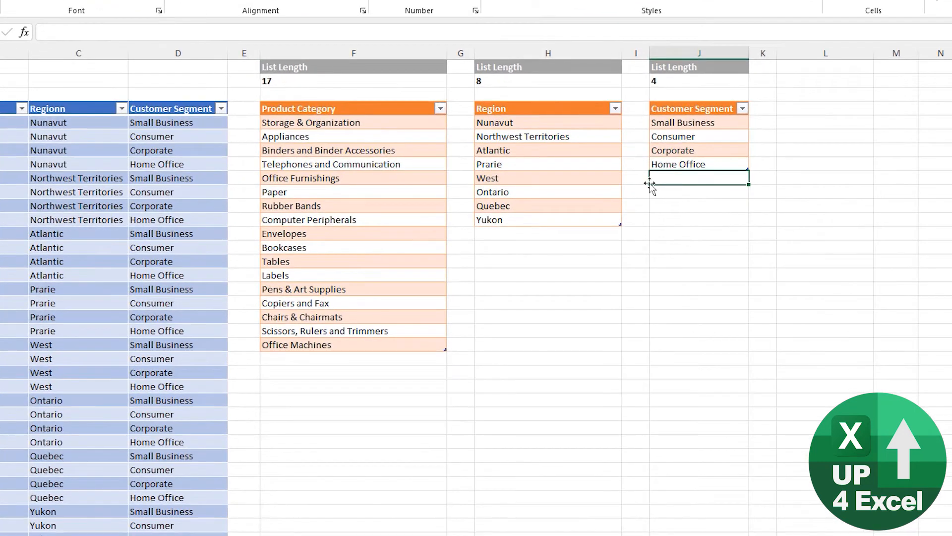
type("Ex")
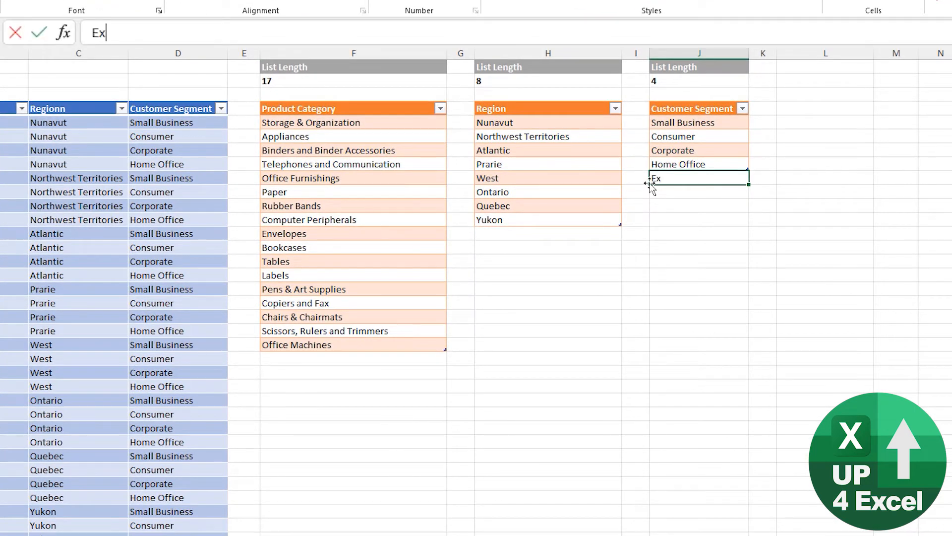
type("cel Spe")
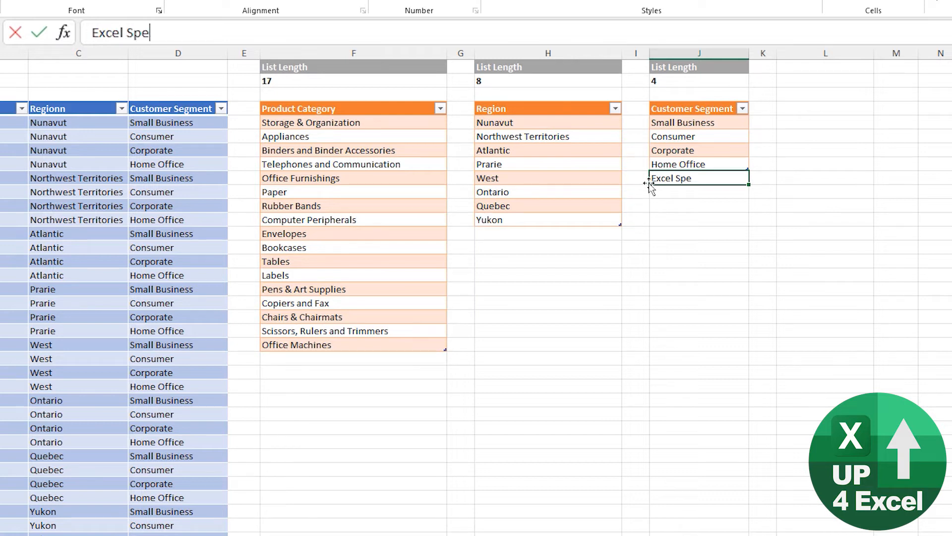
type("ed Frea")
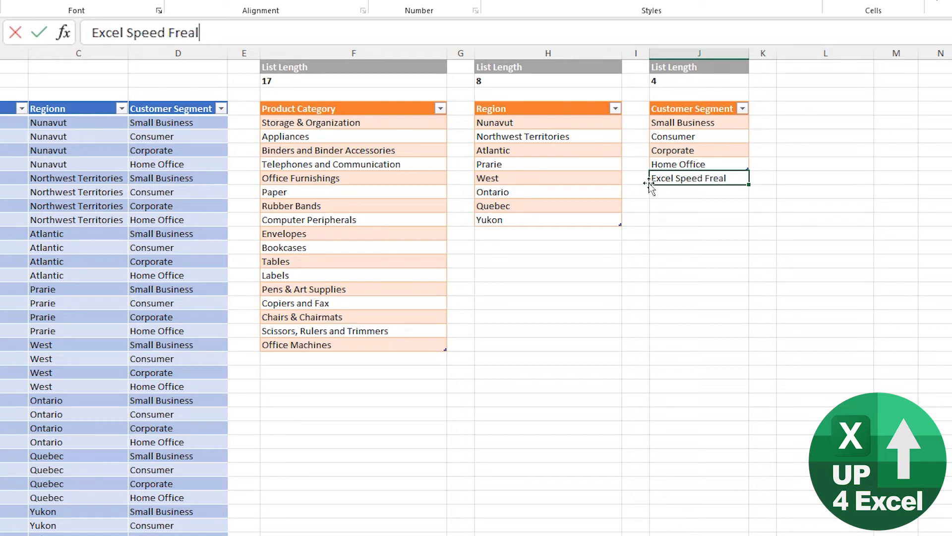
type("ks")
key("Return")
key("Up")
left_click(680, 80)
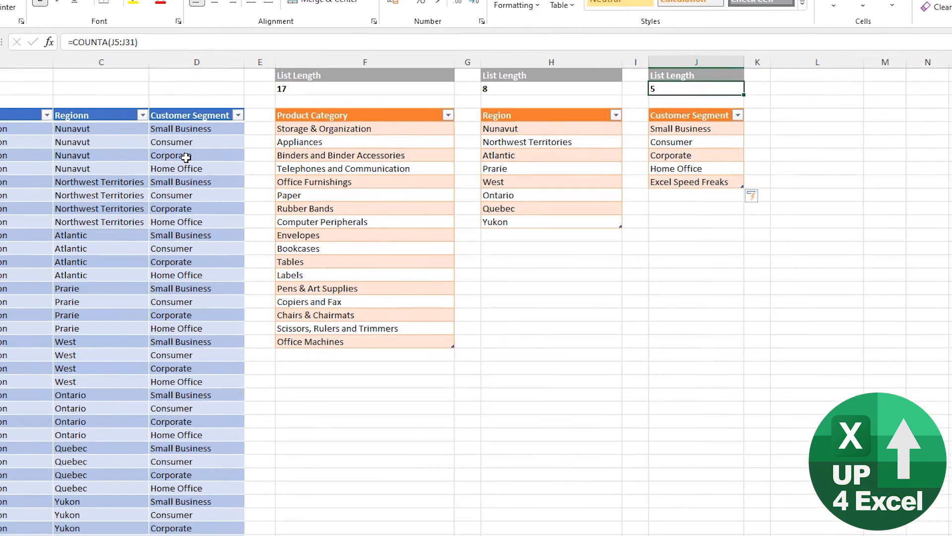
Refresh the combined table's query so it includes the new Excel Speed Freaks customer segment.
left_click(177, 149)
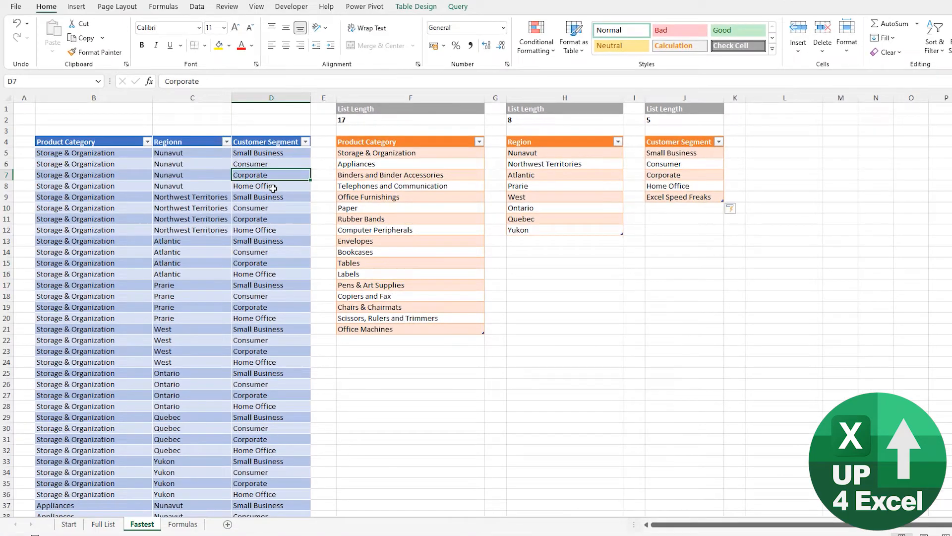
left_click(199, 7)
left_click(267, 69)
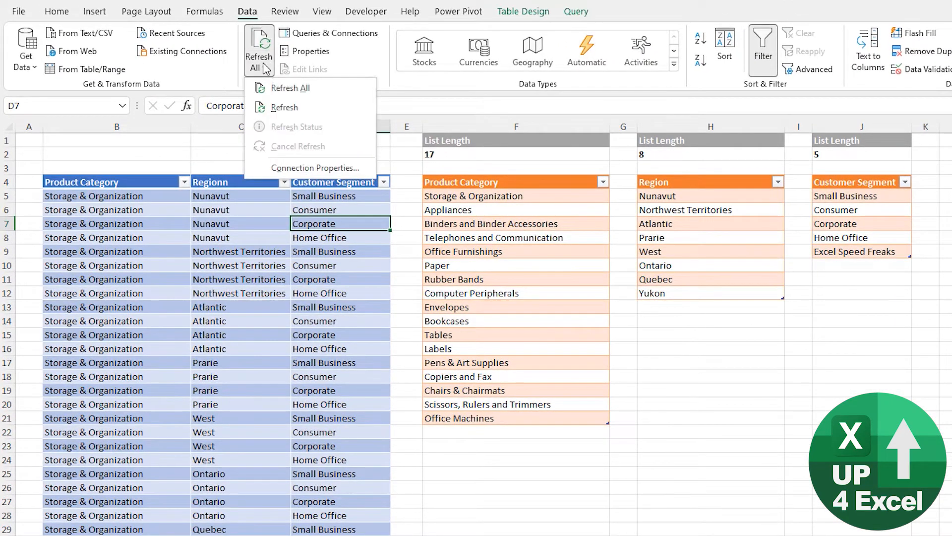
left_click(253, 10)
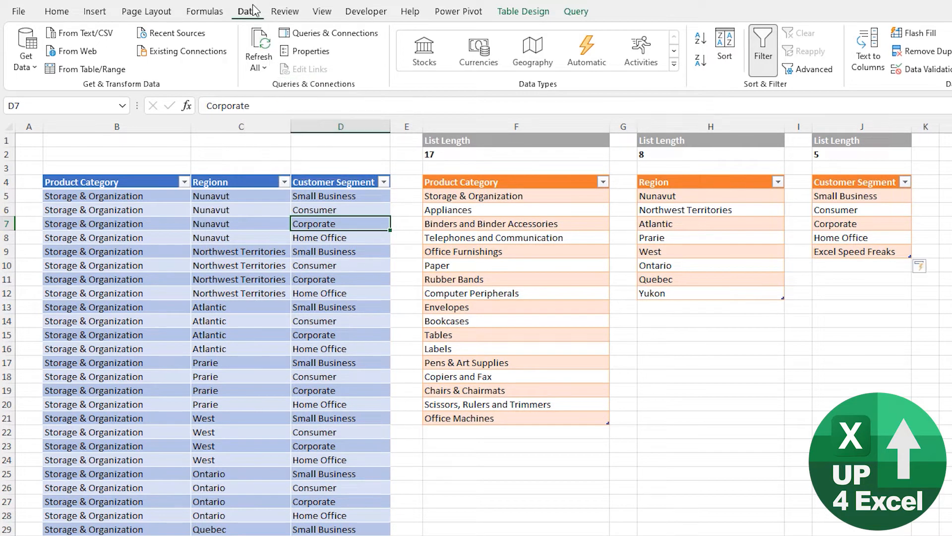
key("ctrl+alt+F5")
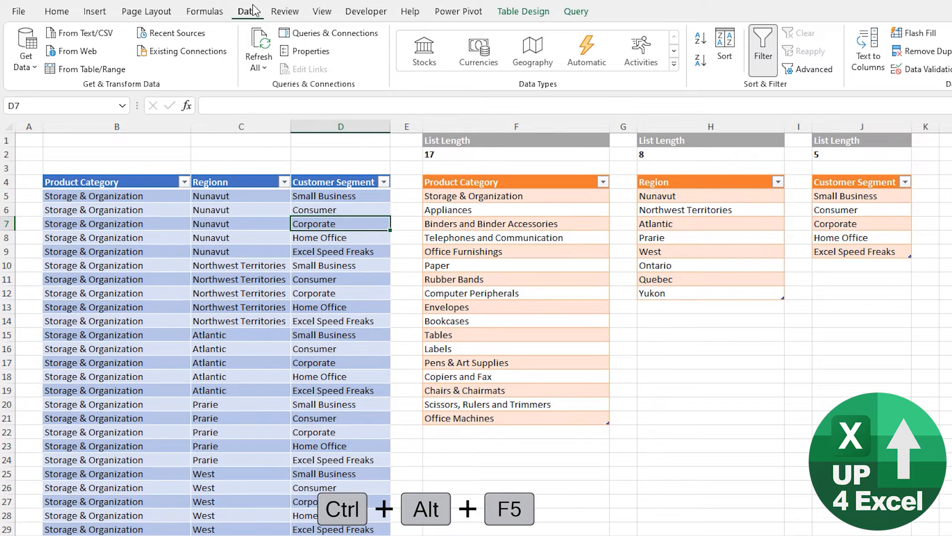
Examine the refreshed combined table down to its last row for the Excel Speed Freaks entries, and return above its headers.
left_click(321, 323)
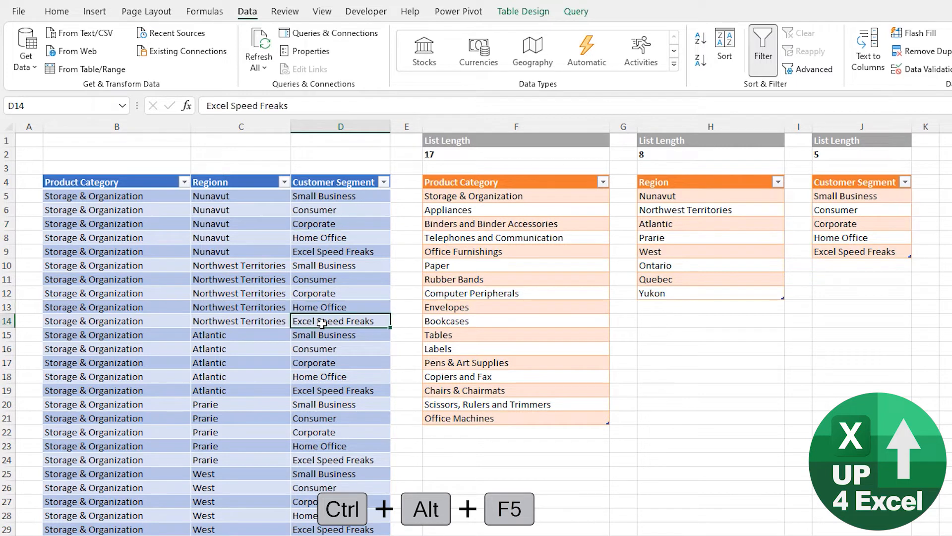
left_click(347, 390)
left_click(353, 460)
left_click(358, 529)
key("ctrl+Down")
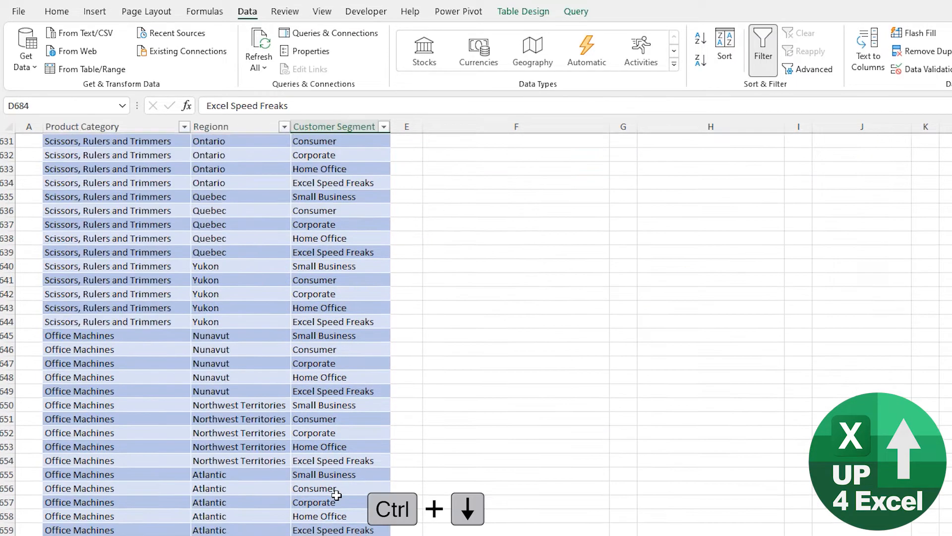
key("ctrl+Down")
scroll(251, 323, "up", 3)
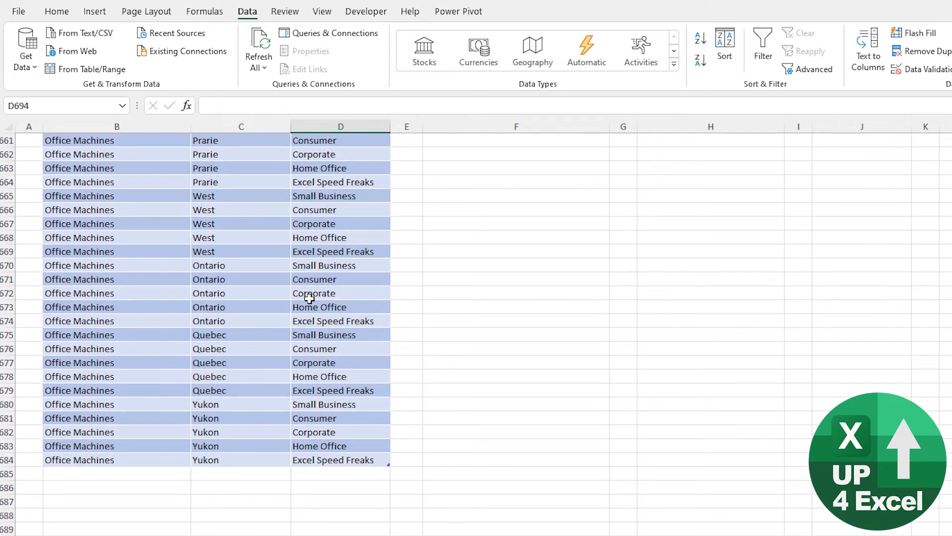
left_click(335, 293)
key("ctrl+Up")
key("ctrl+Up")
key("ctrl+Up")
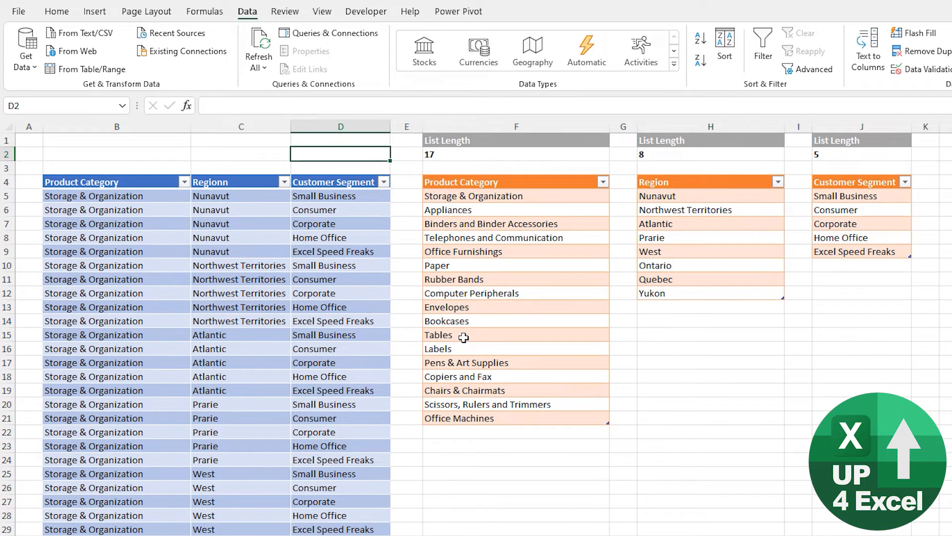
Delete the Excel Speed Freaks row from the Customer Segment list and refresh the combined table, checking its rows.
left_click(838, 253)
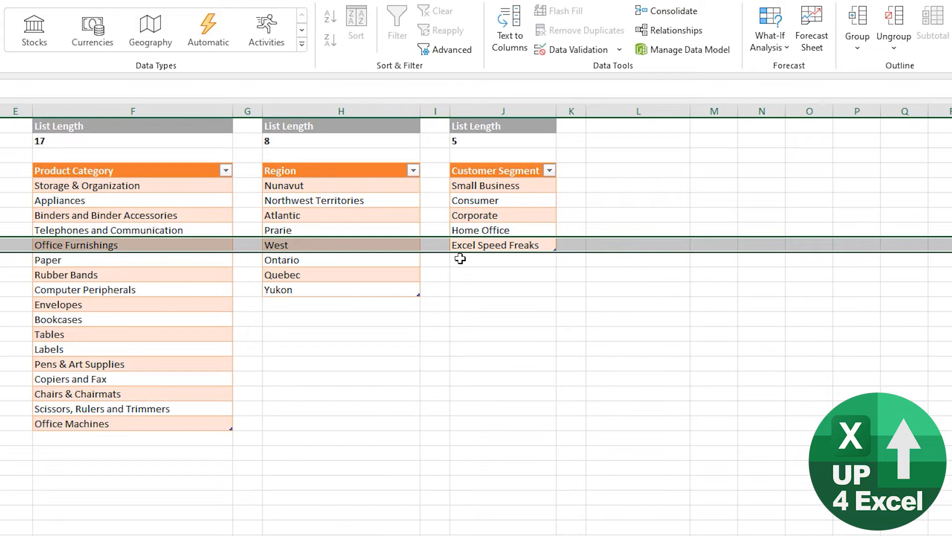
key("Delete")
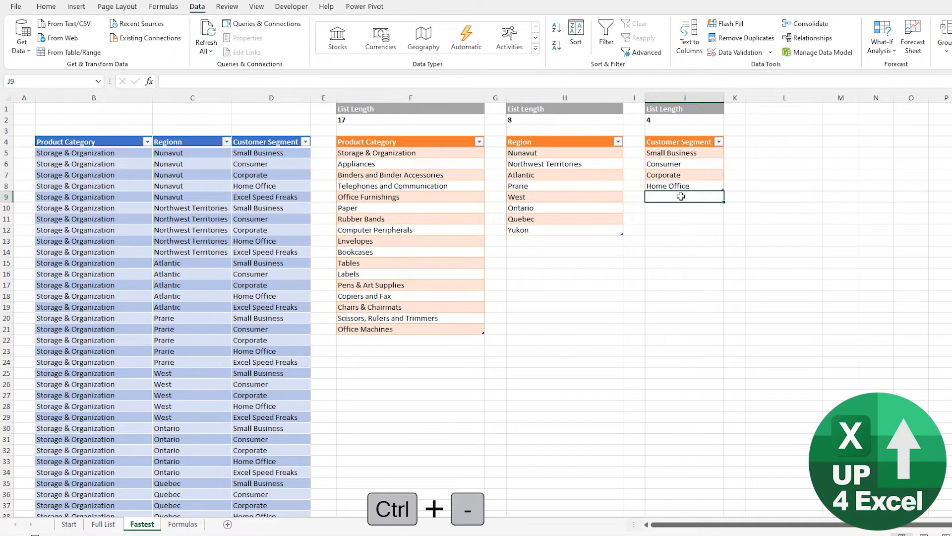
left_click(274, 220)
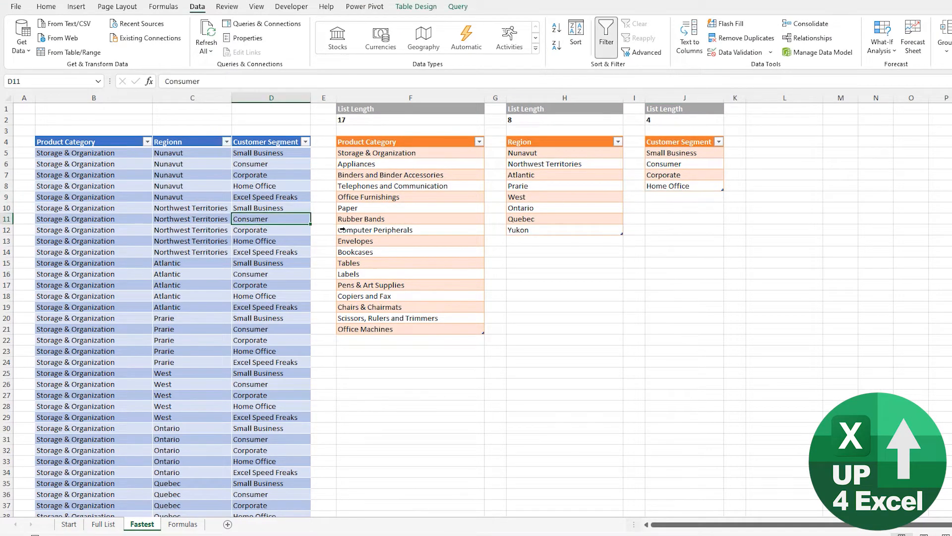
key("ctrl+alt+F5")
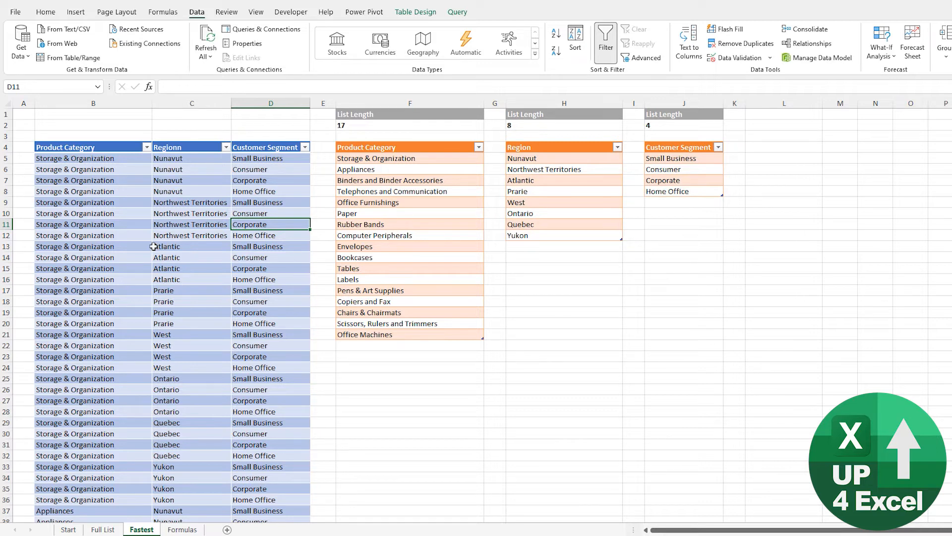
scroll(191, 291, "down", 8)
scroll(235, 340, "up", 8)
left_click(185, 290)
left_click(166, 280)
left_click(93, 258)
left_click(207, 260)
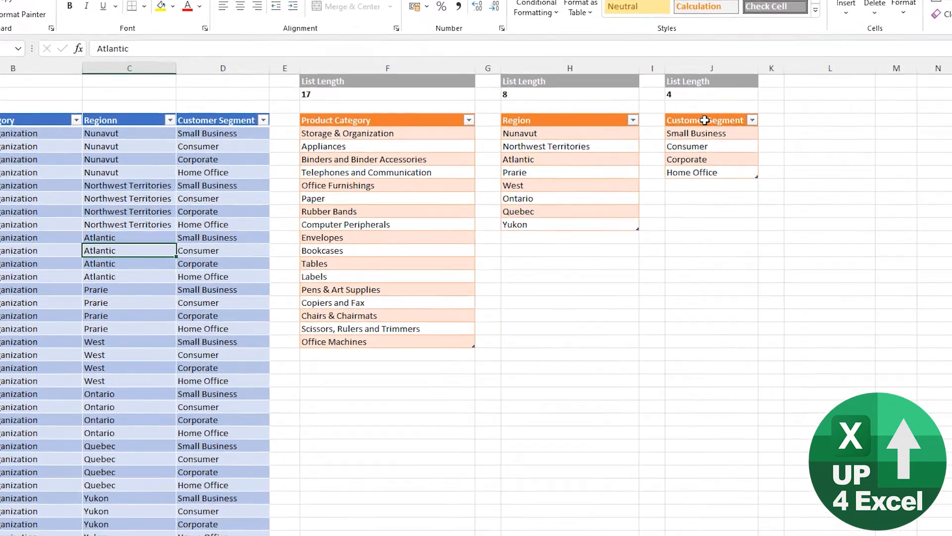
Rename the header of the orange Customer Segment list to Customer Type.
left_click(705, 120)
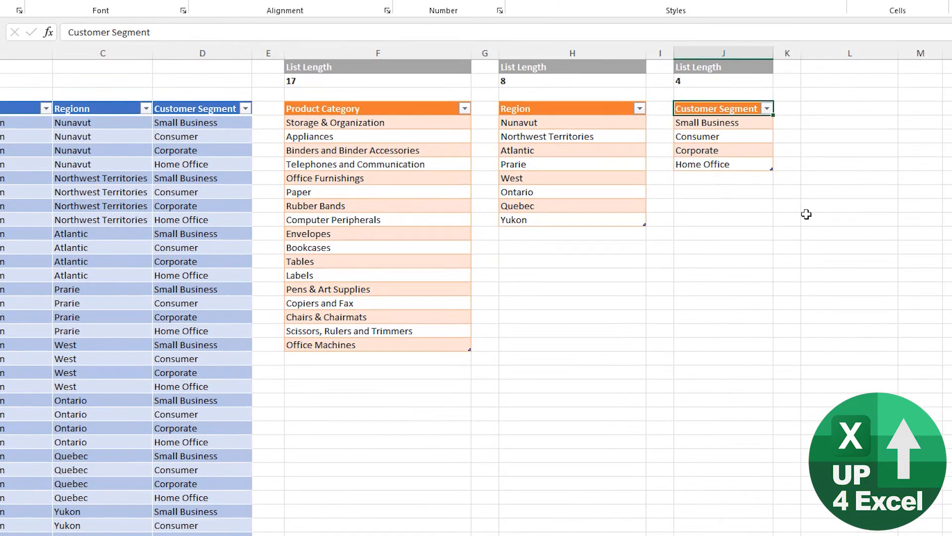
double_click(119, 32)
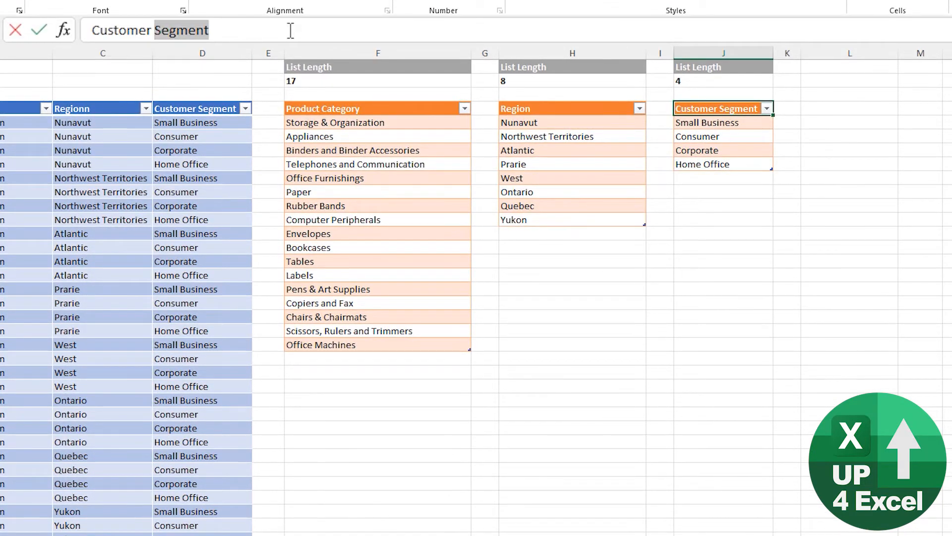
type("Type")
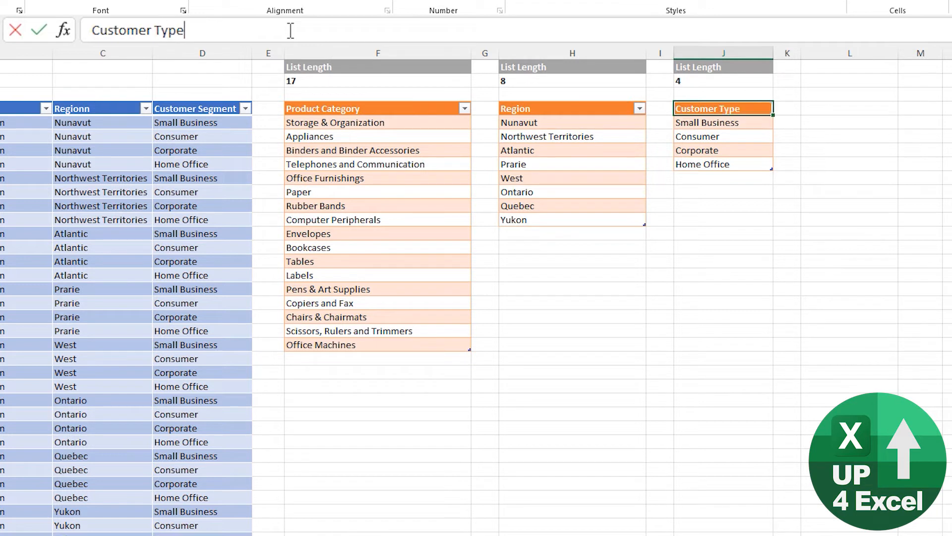
key("Return")
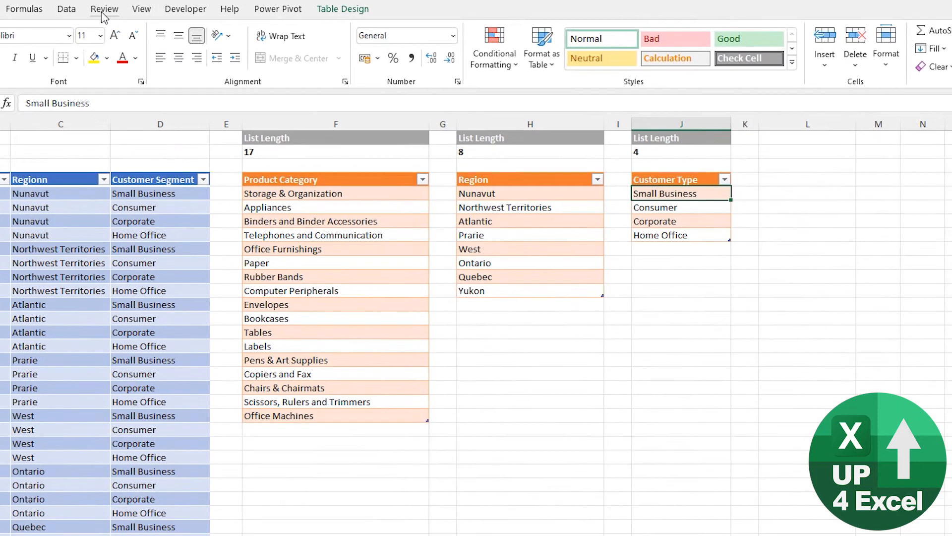
Refresh all queries and check the Customer Segment column of the combined table.
left_click(177, 11)
left_click(144, 8)
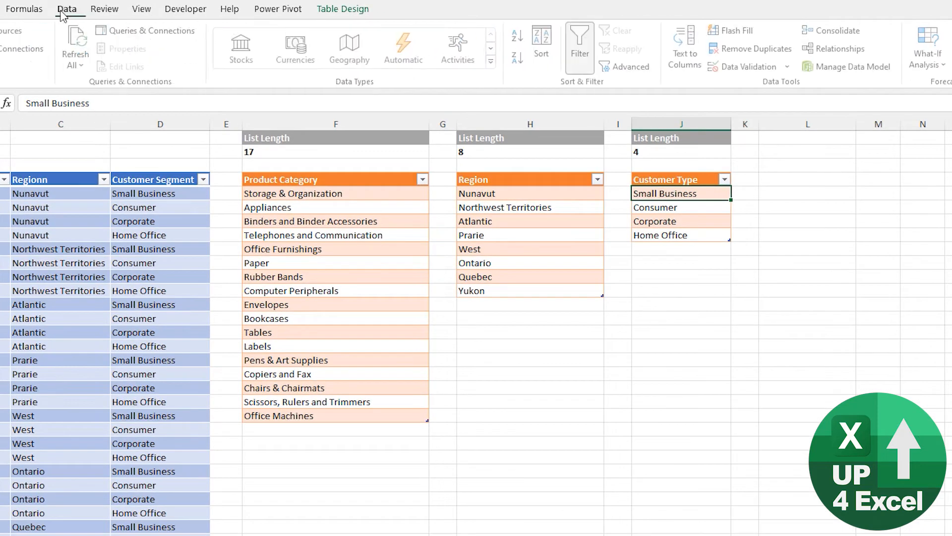
left_click(80, 47)
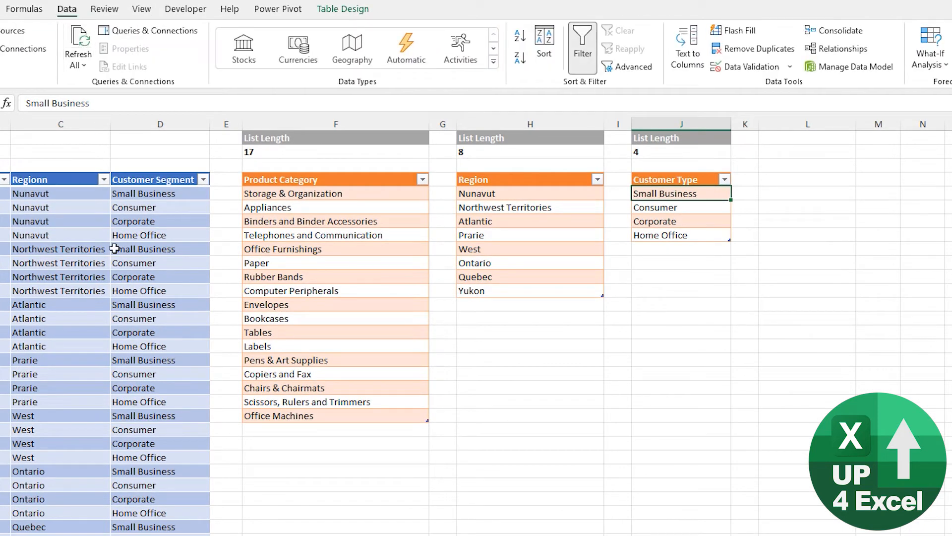
left_click(147, 184)
left_click(149, 248)
scroll(160, 372, "down", 7)
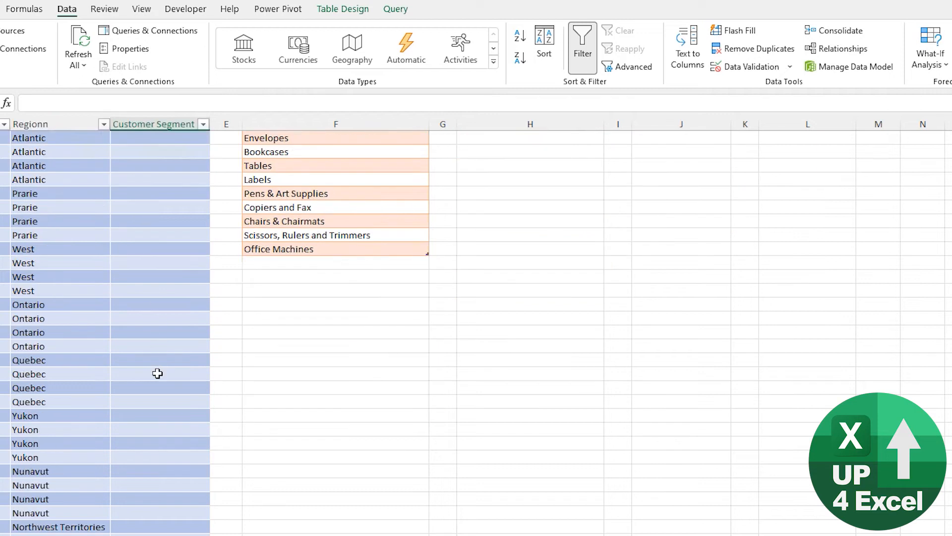
scroll(157, 385, "up", 7)
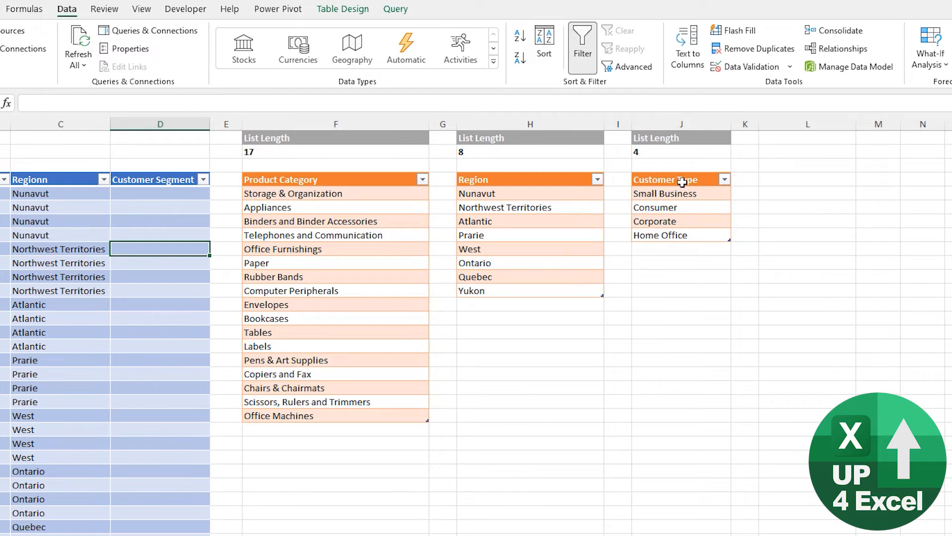
left_click(125, 231)
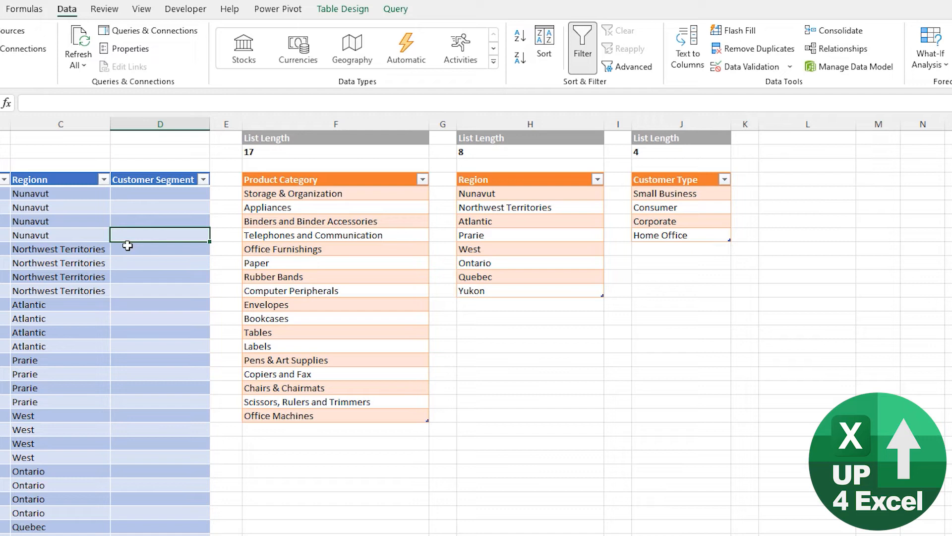
Rename the orange list's Customer Type header back to Customer Segment and return toward the combined table.
left_click(672, 180)
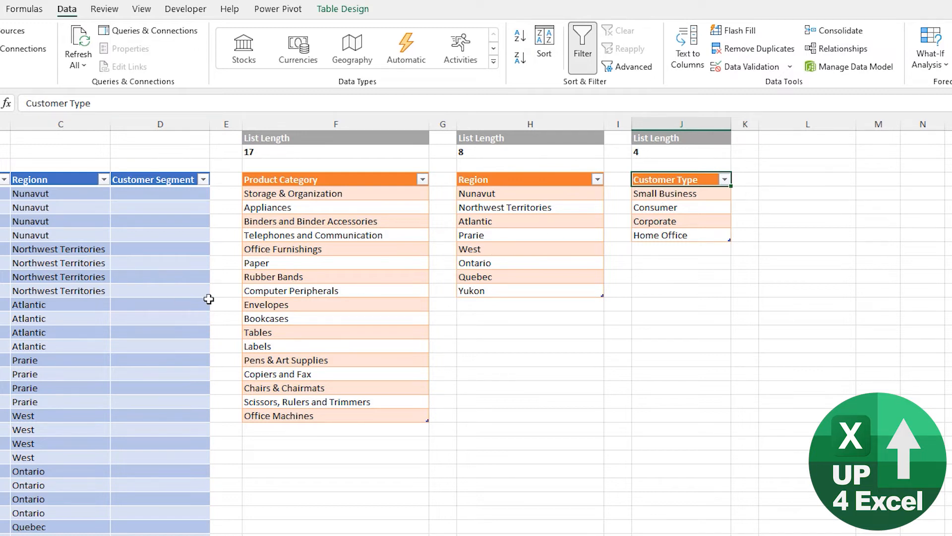
double_click(70, 103)
key("BackSpace")
type("Segment")
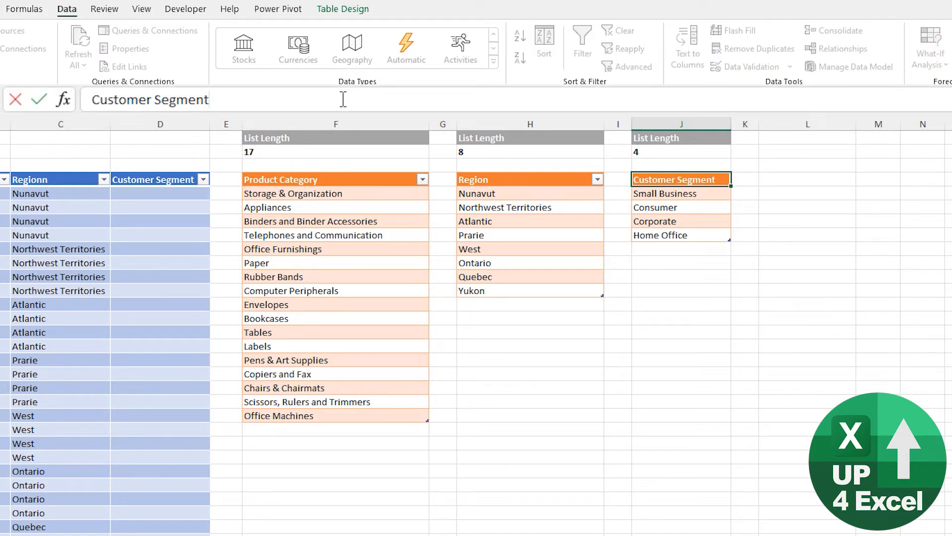
key("Return")
key("ctrl+Left")
key("ctrl+Left")
key("ctrl+Left")
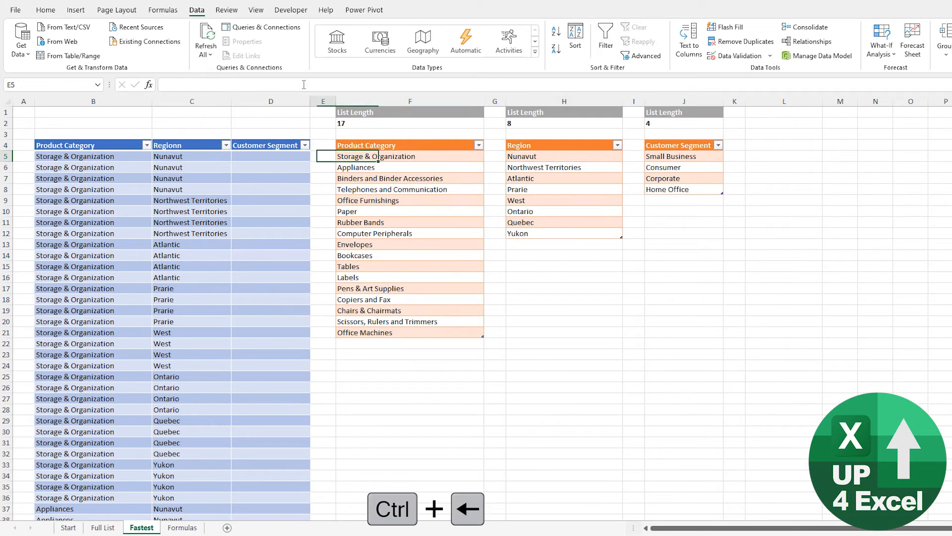
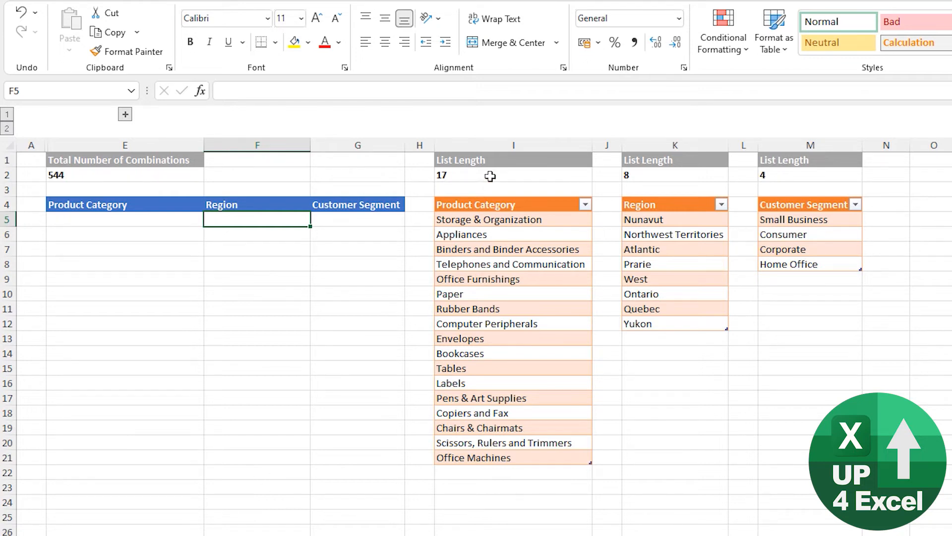
Enter the formula =I2*K2 in cell G2 to multiply the Product Category and Region list lengths.
left_click(342, 175)
type("=")
key("Right")
key("Right")
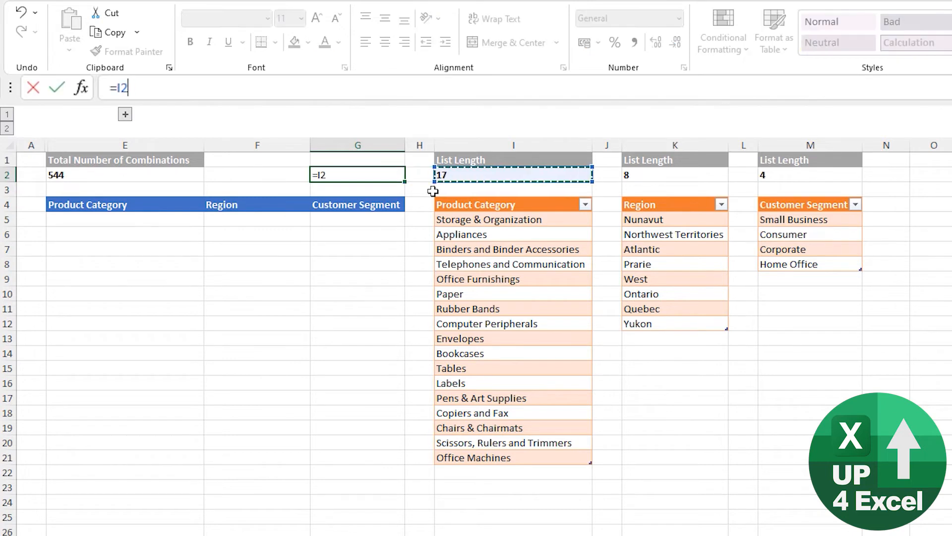
type("*")
key("Right")
key("Right")
key("Right")
key("Right")
key("ctrl+Return")
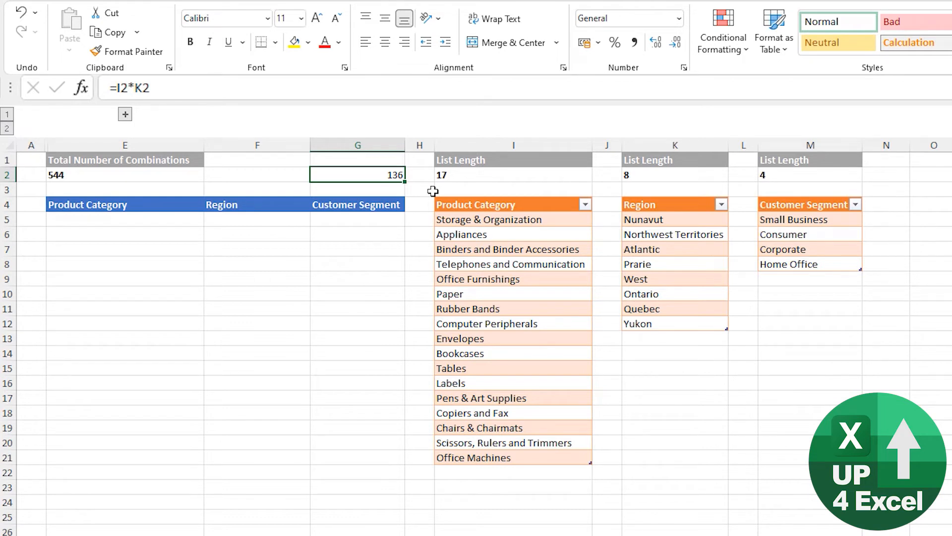
Enter 1 as the starting index in E5, F5 and G5 under Product Category, Region and Customer Segment.
left_click(173, 219)
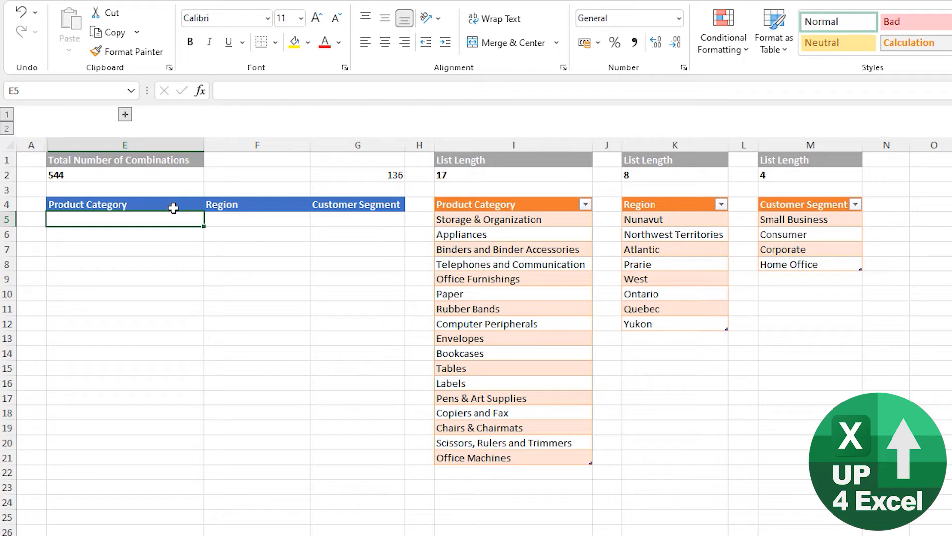
type("1")
key("Tab")
type("1")
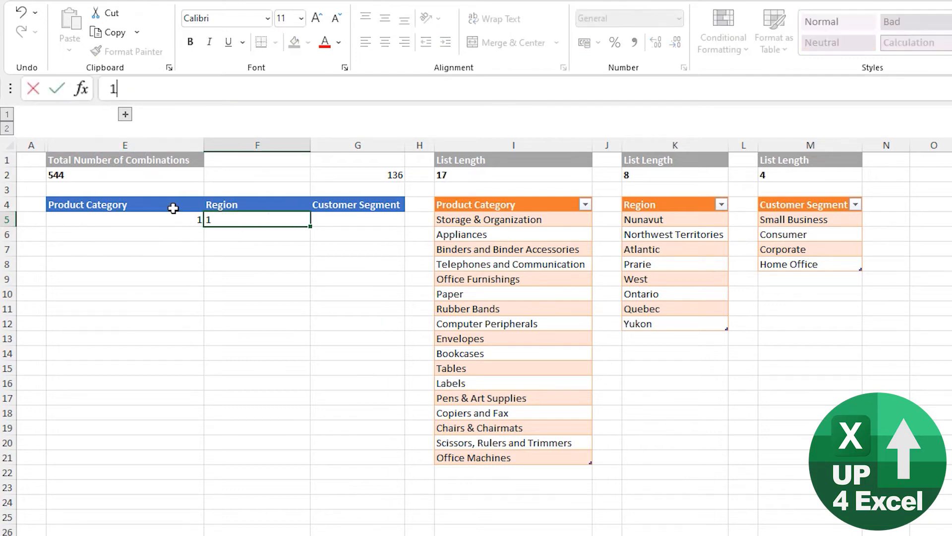
key("Tab")
type("1")
key("Return")
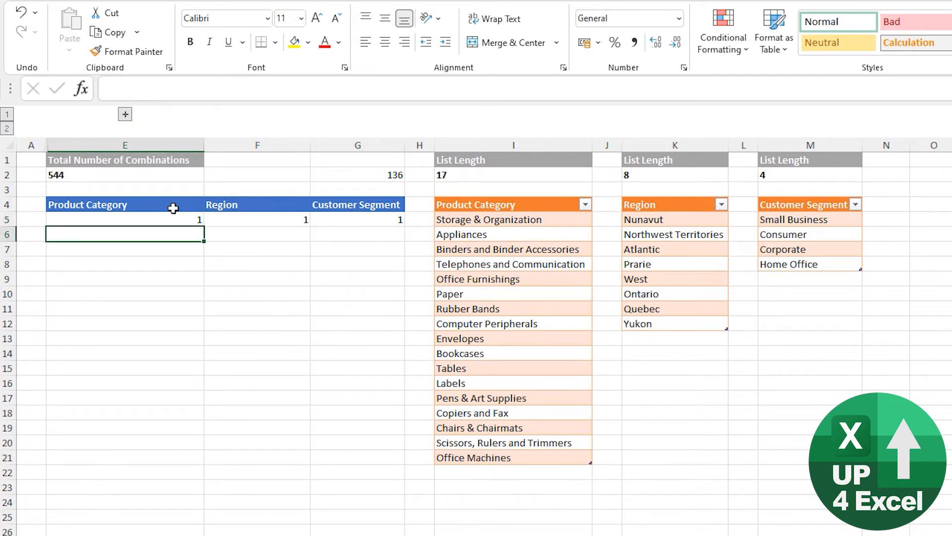
Enter =IF(E5=$I$2,1,E5+1) in E6 to cycle the Product Category index, and fill it down to E31.
type("=")
key("Up")
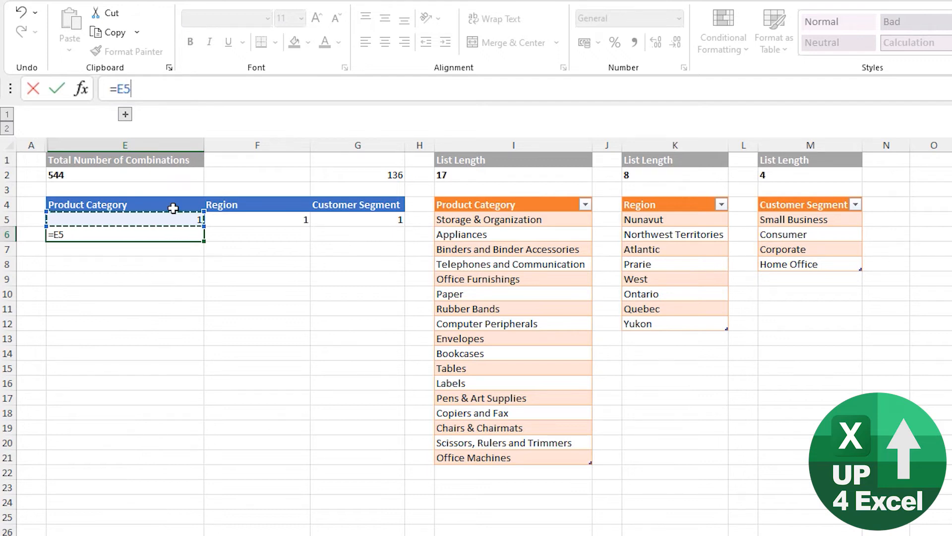
key("BackSpace")
type("if(")
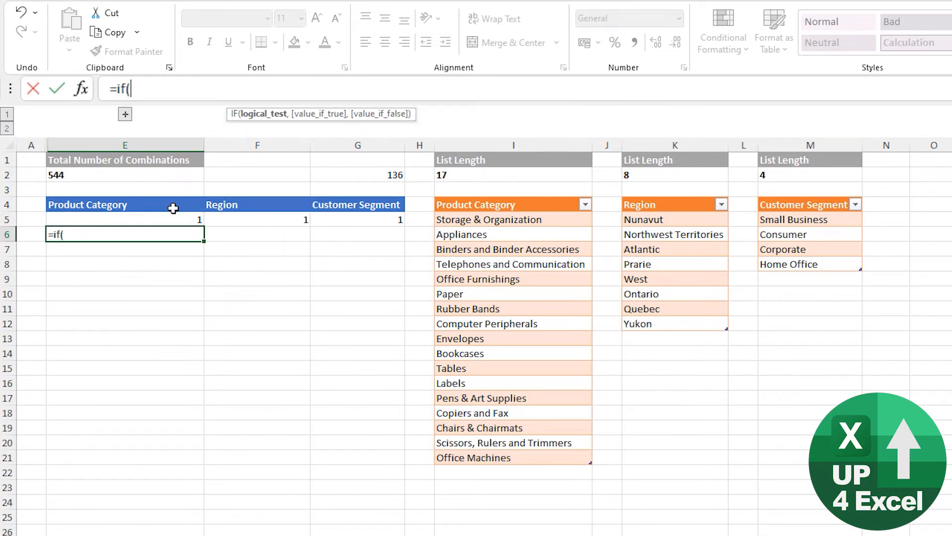
key("Up")
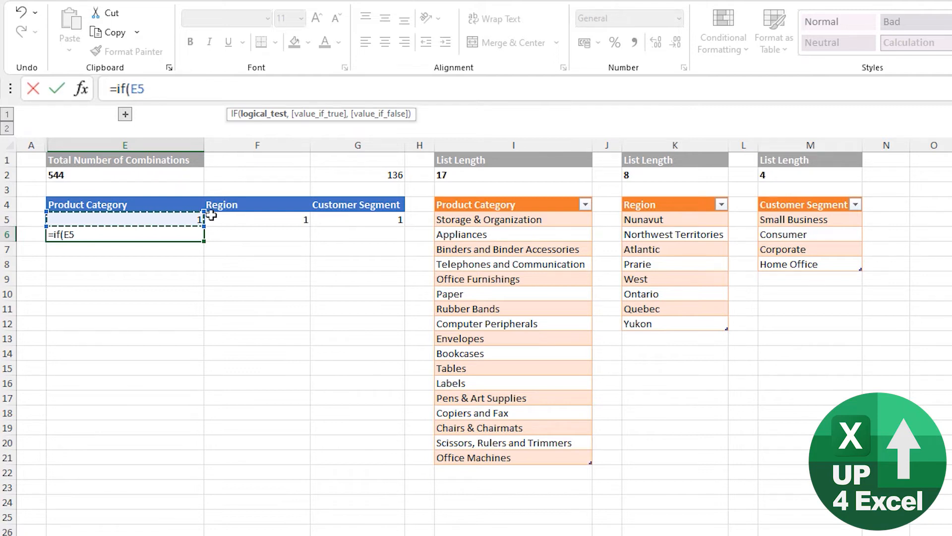
type("=")
left_click(464, 175)
key("F4")
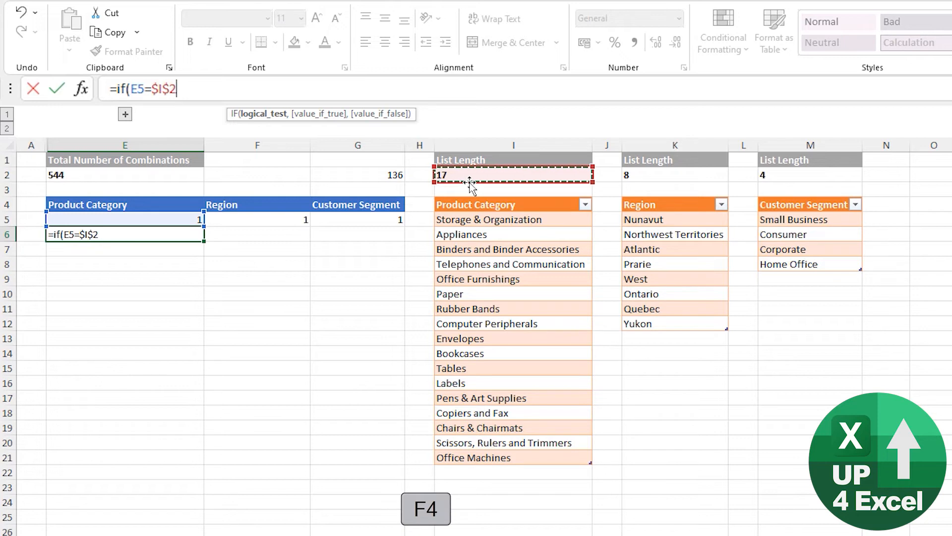
type(",1")
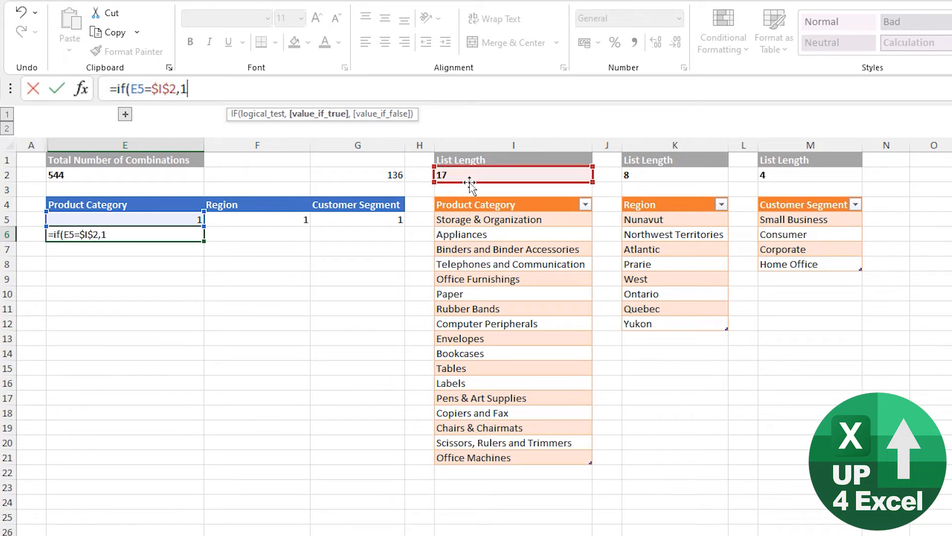
type(",")
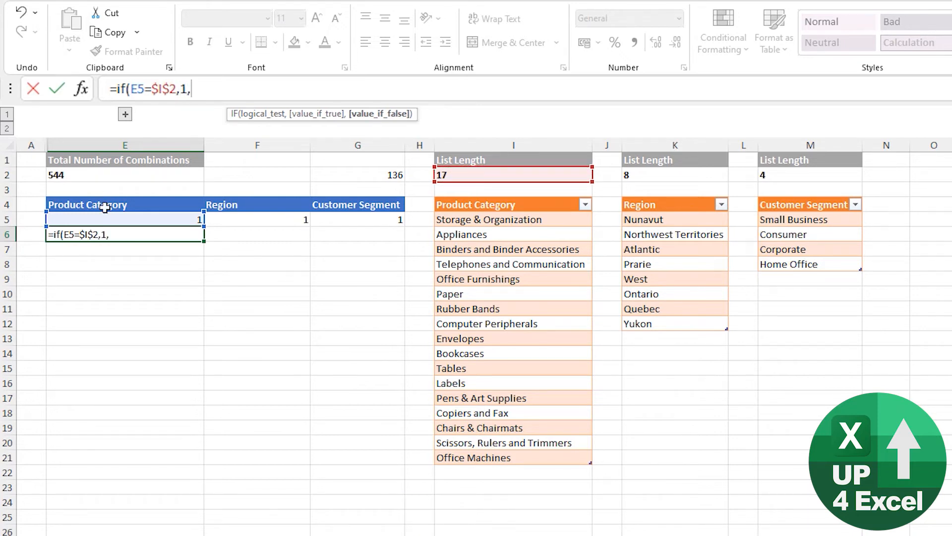
left_click(127, 219)
type("+1")
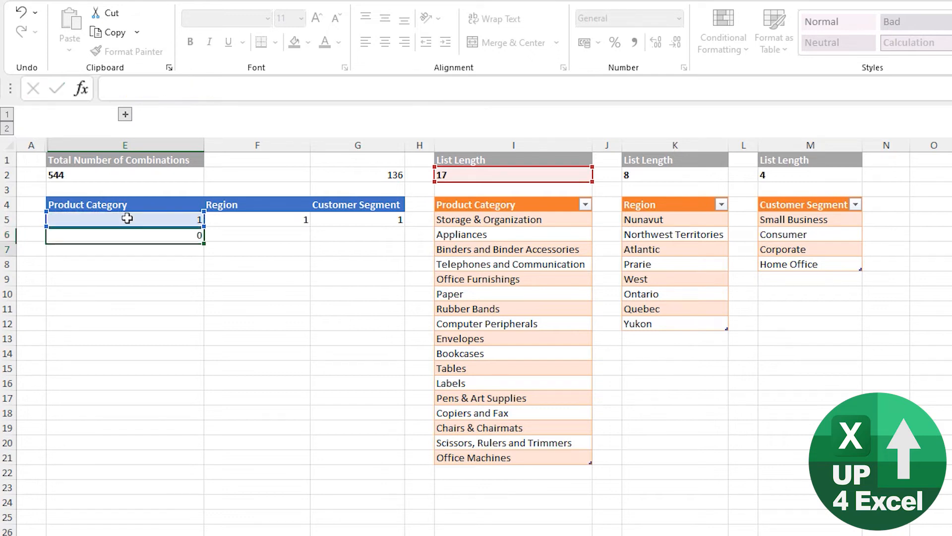
key("ctrl+Return")
left_click_drag(199, 241, 179, 535)
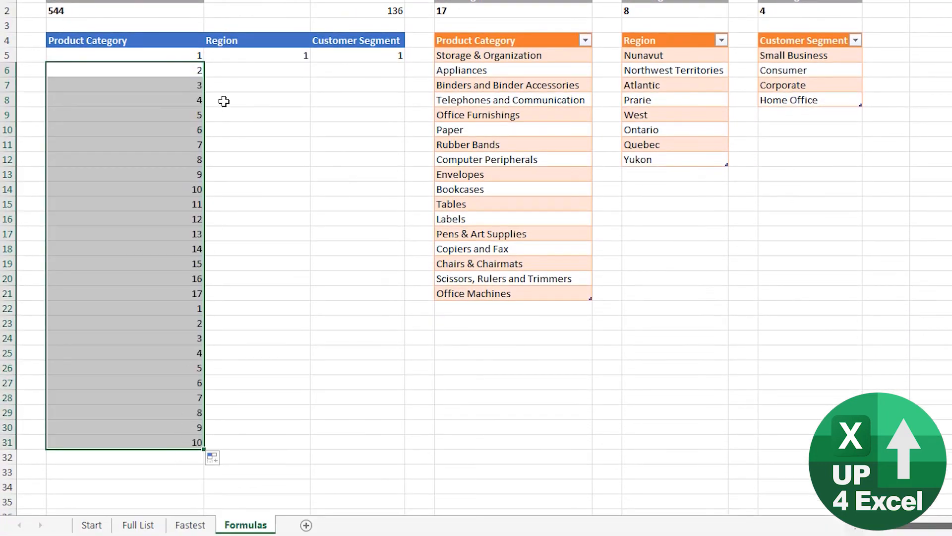
left_click(189, 308)
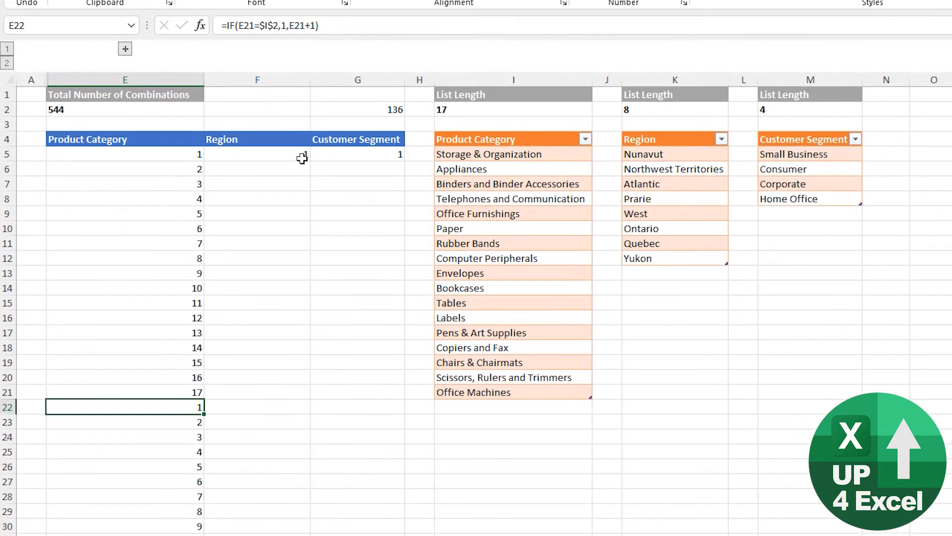
Clear the Region index column from F5 downward and return to F5.
left_click(301, 57)
key("ctrl+shift+Down")
key("Delete")
key("ctrl+Up")
key("Down")
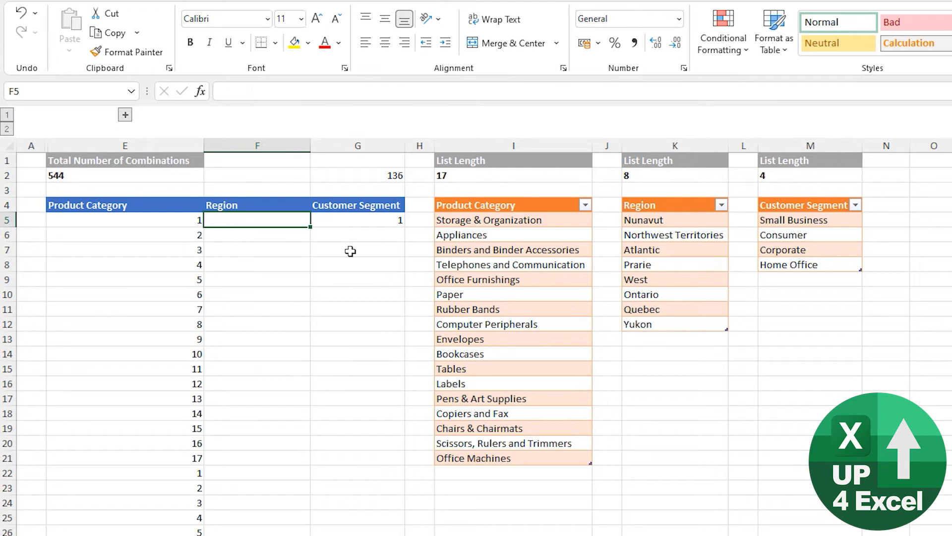
Enter the formula =IF(E5=1,1+F4,F4) in F5 to advance the Region index whenever the Product Category index restarts.
type("=")
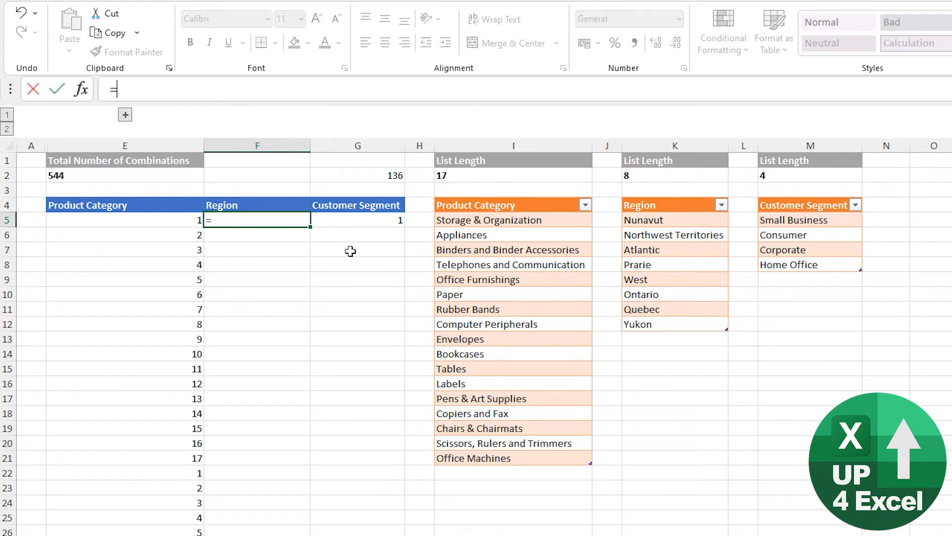
type("if(")
key("Left")
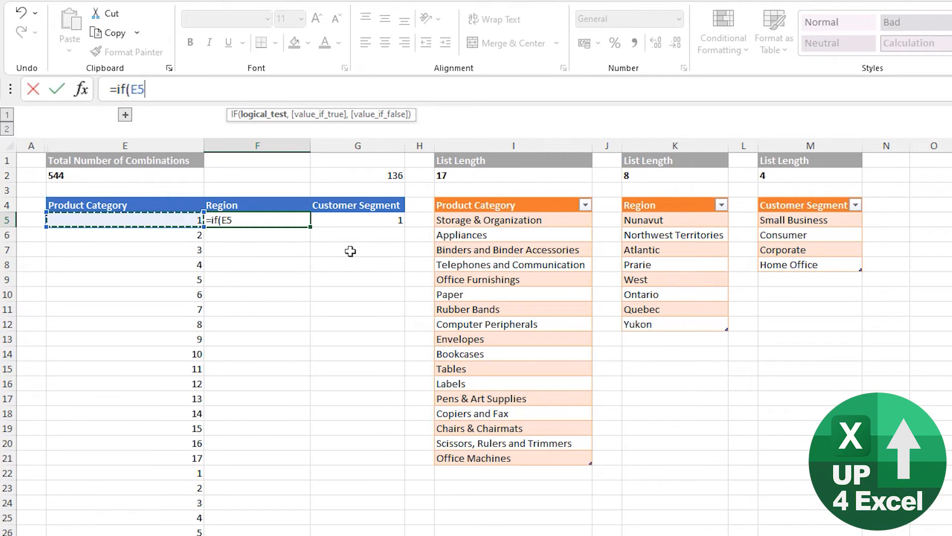
type("=1")
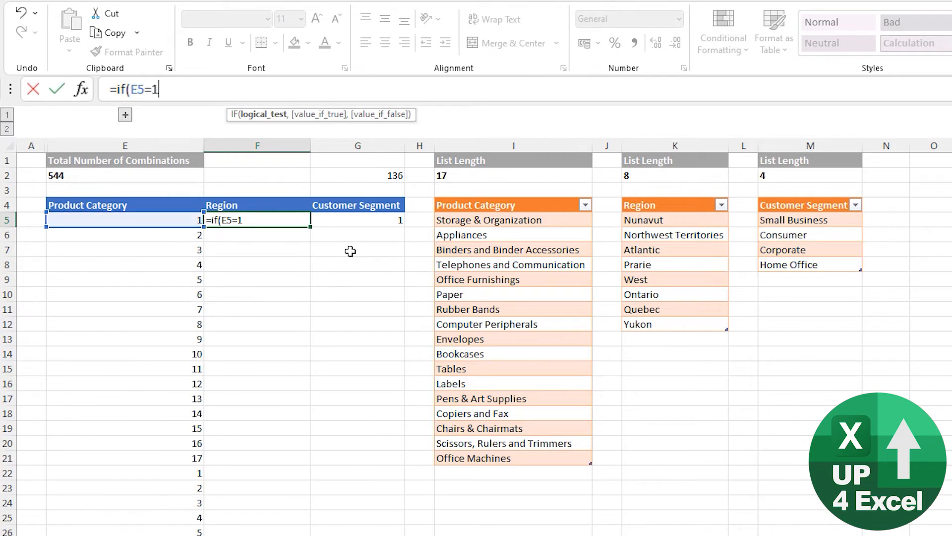
type(",")
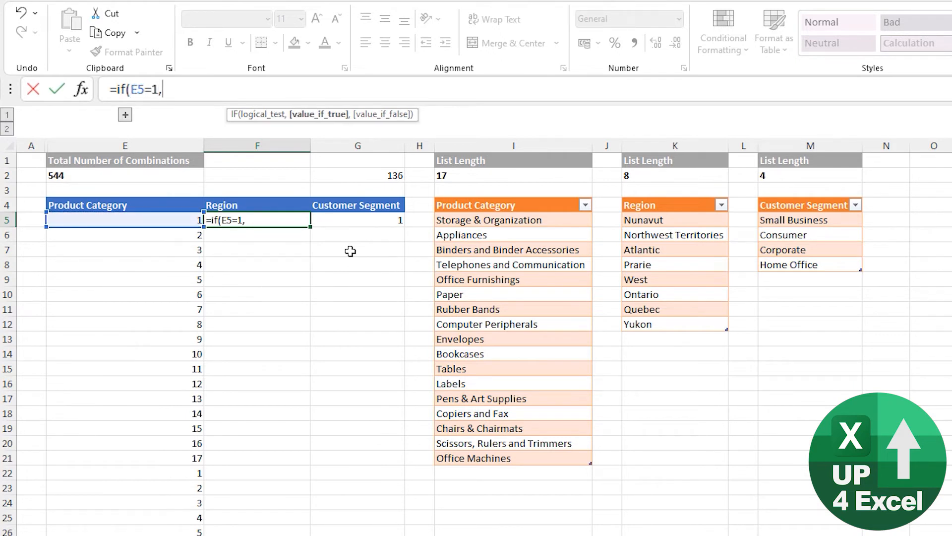
type("1+")
left_click(247, 207)
type(",")
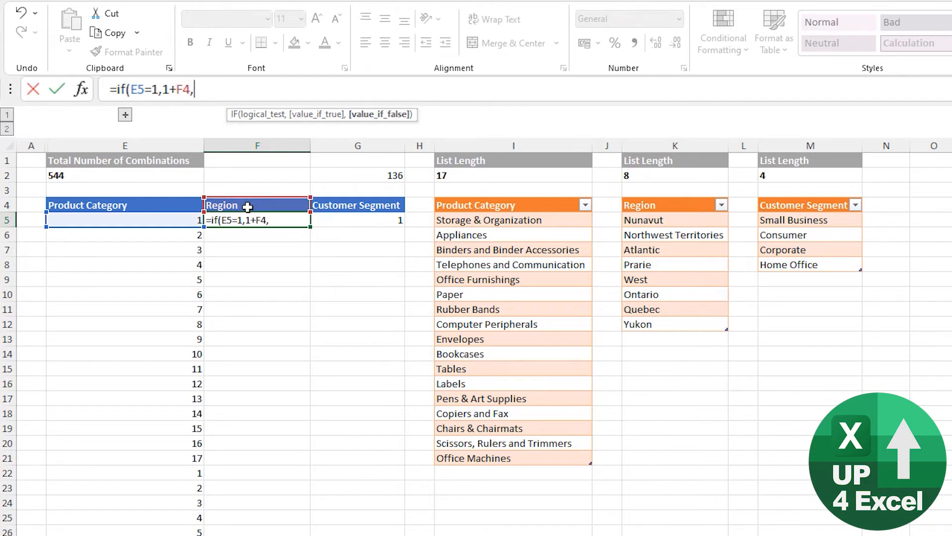
left_click(243, 205)
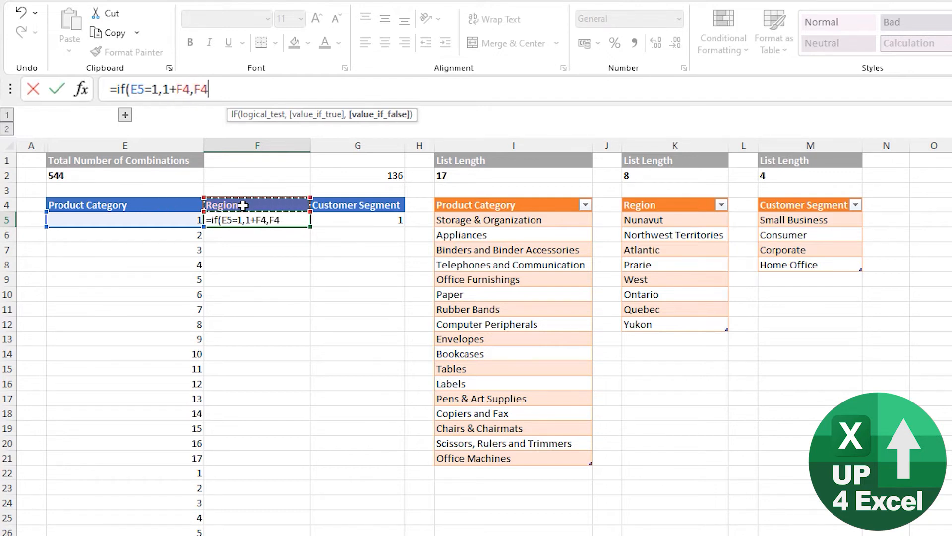
type(")")
key("ctrl+Return")
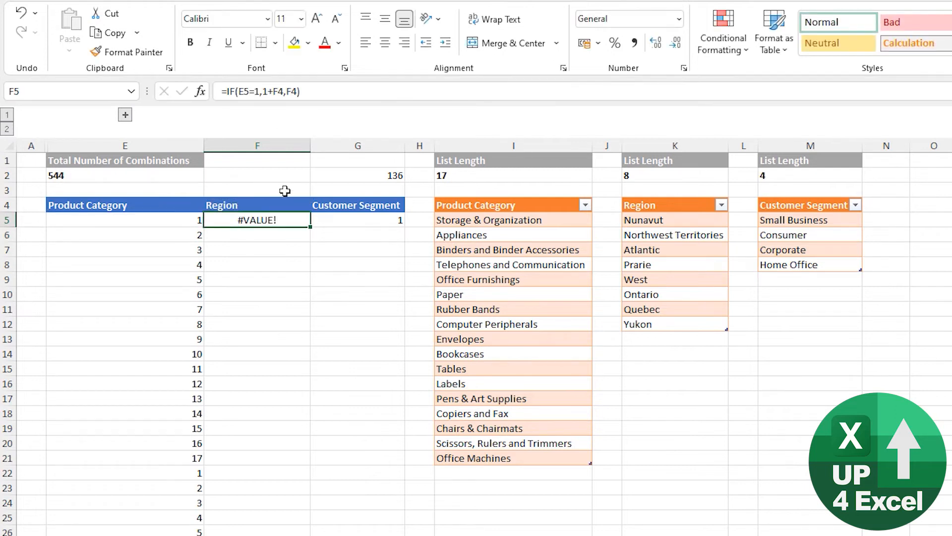
Fill the Region formula down to F31, replace F5 with the starting value 1 and check F22.
left_click_drag(310, 226, 276, 535)
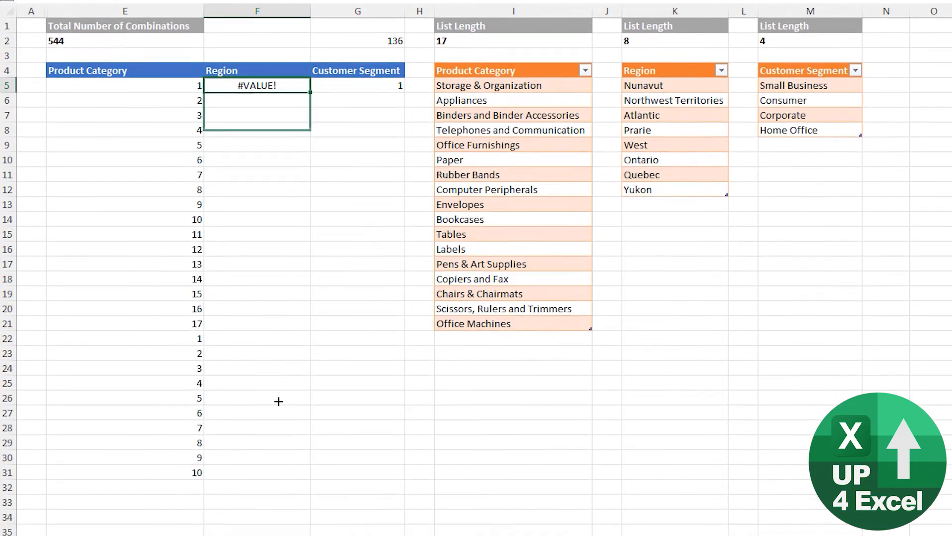
left_click(284, 56)
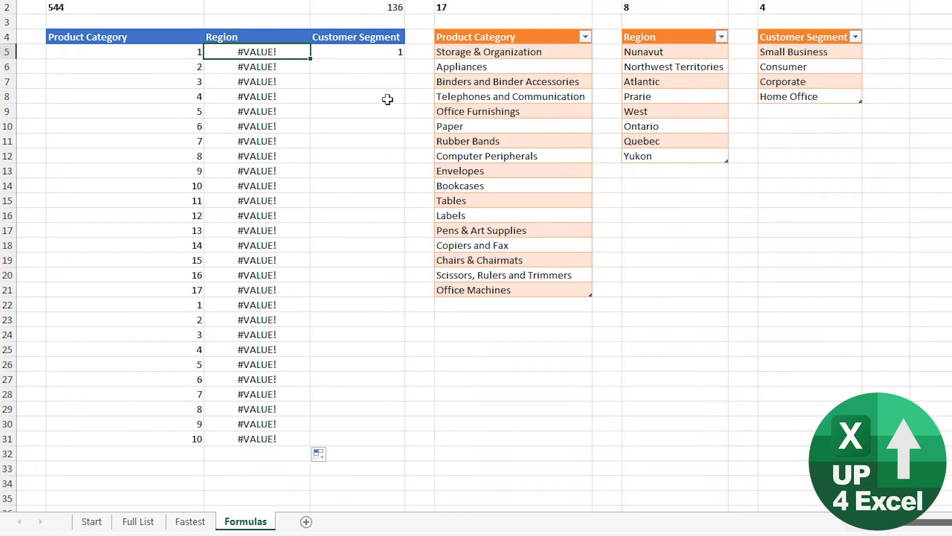
type("1")
key("Return")
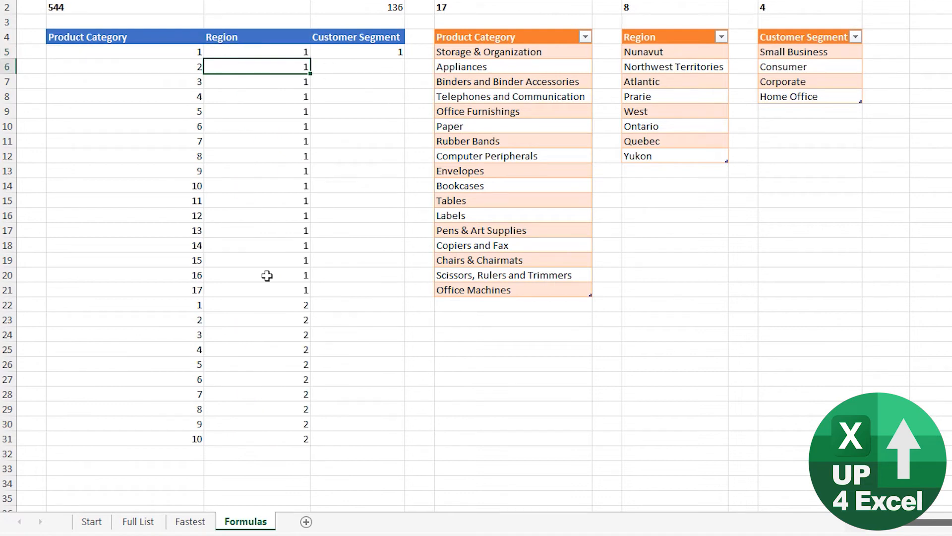
left_click(281, 305)
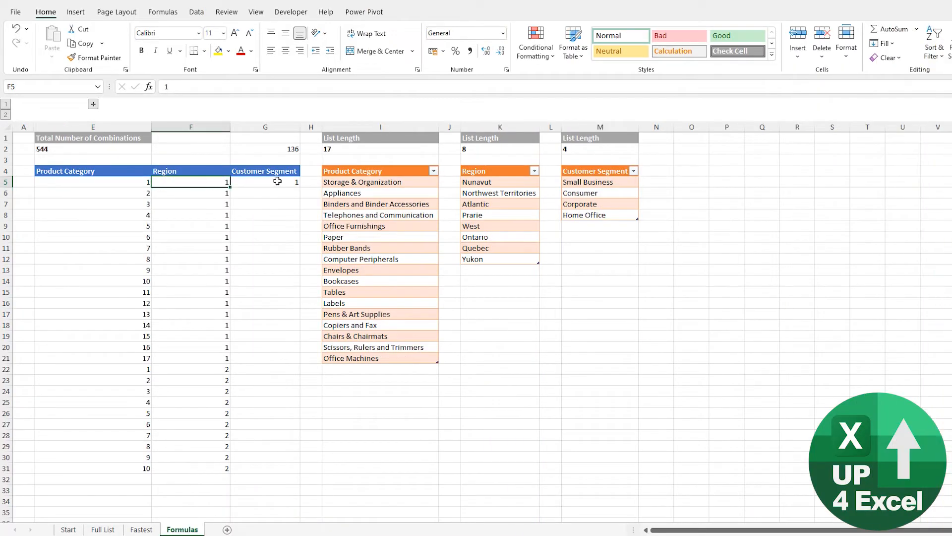
left_click(274, 182)
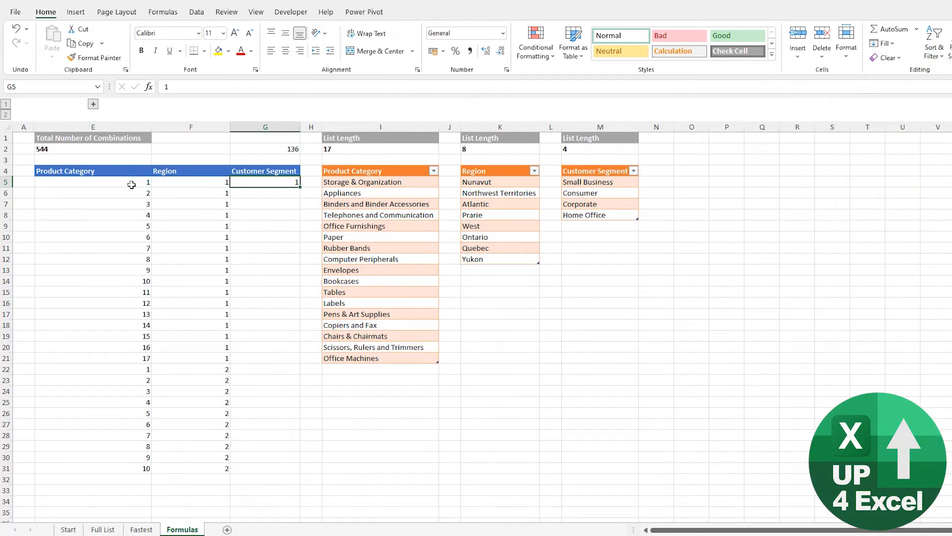
left_click(132, 184)
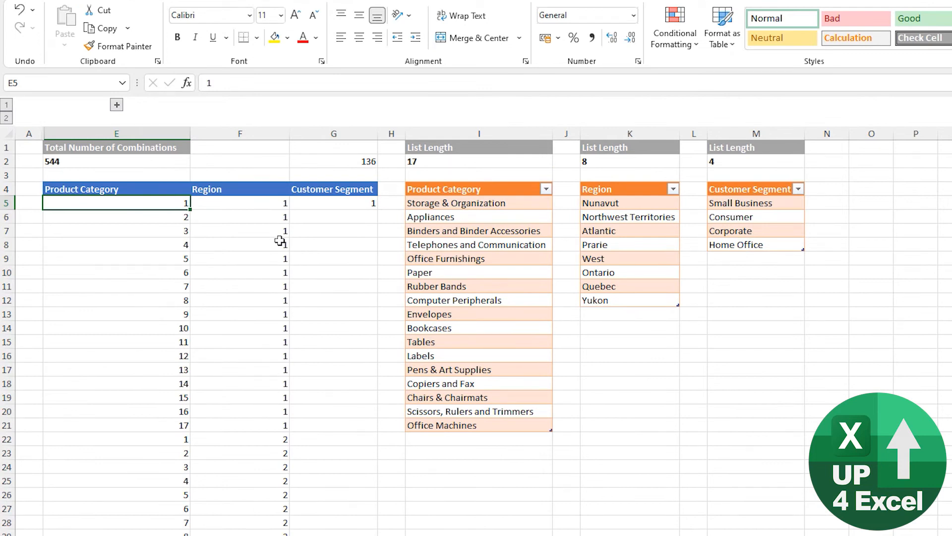
key("shift+Right")
key("shift+Right")
key("Left")
key("Right")
key("Right")
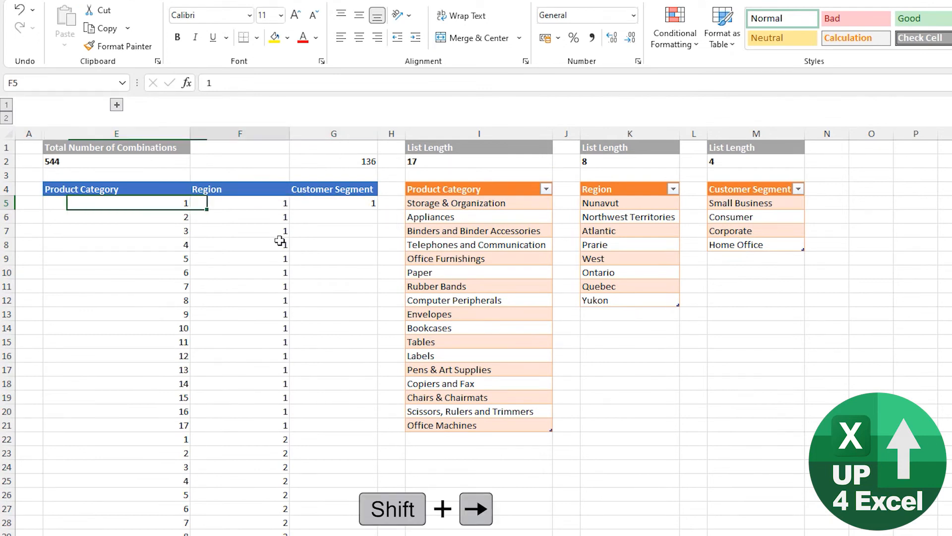
key("Left")
key("Right")
Replace the Product Category starting index in E5 with the formula =ROW(E4)-ROW($E$4).
key("Left")
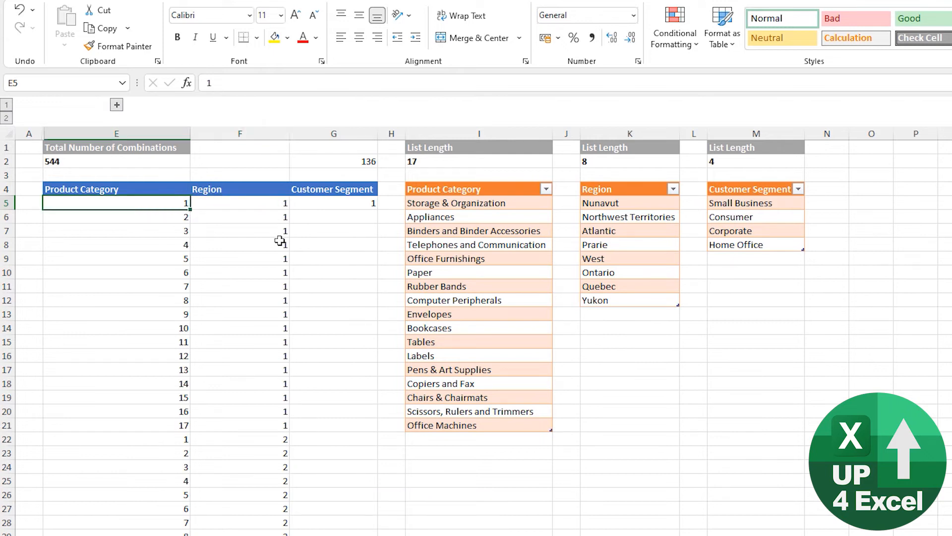
type("=row(")
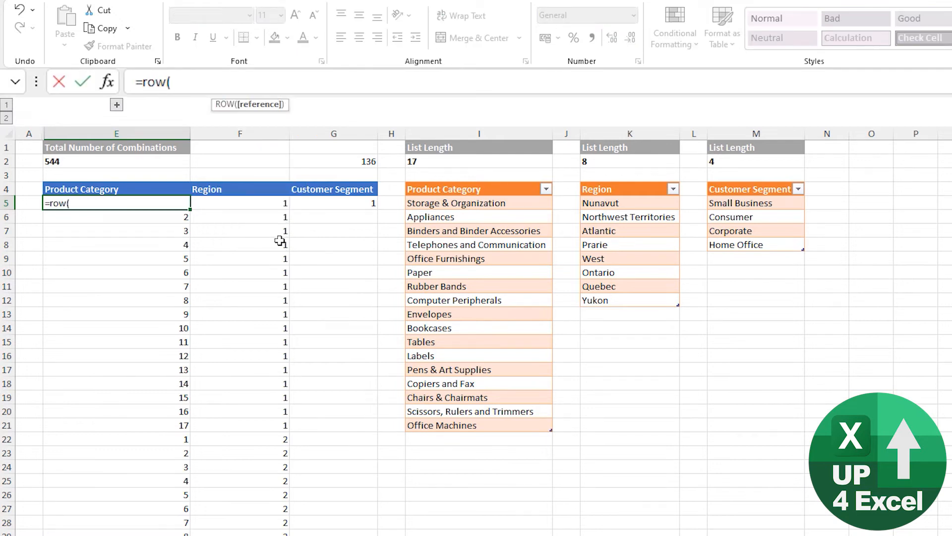
key("Up")
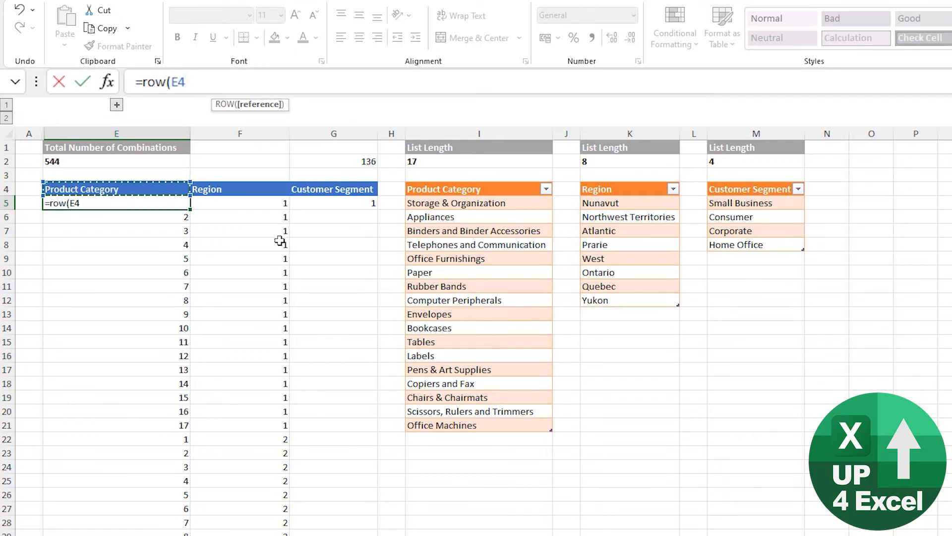
type(")")
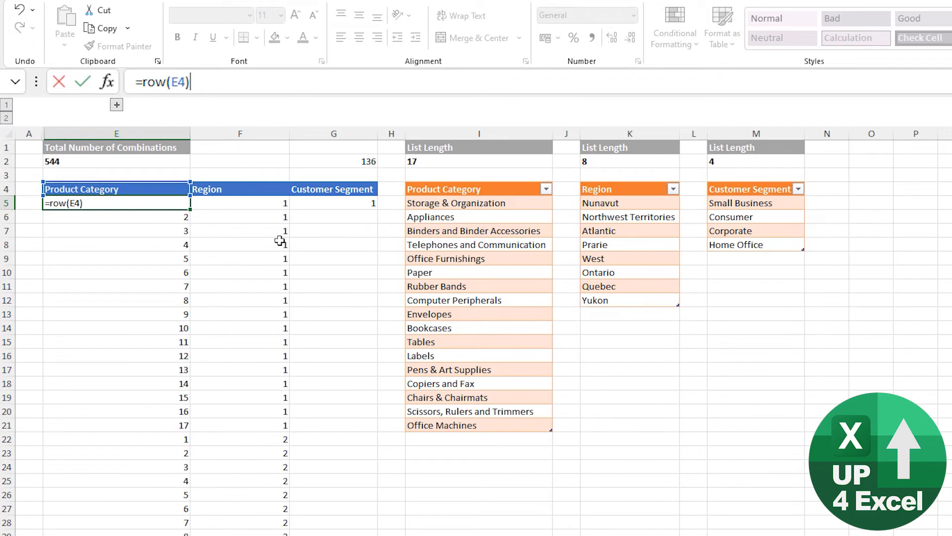
type("-row(")
key("Up")
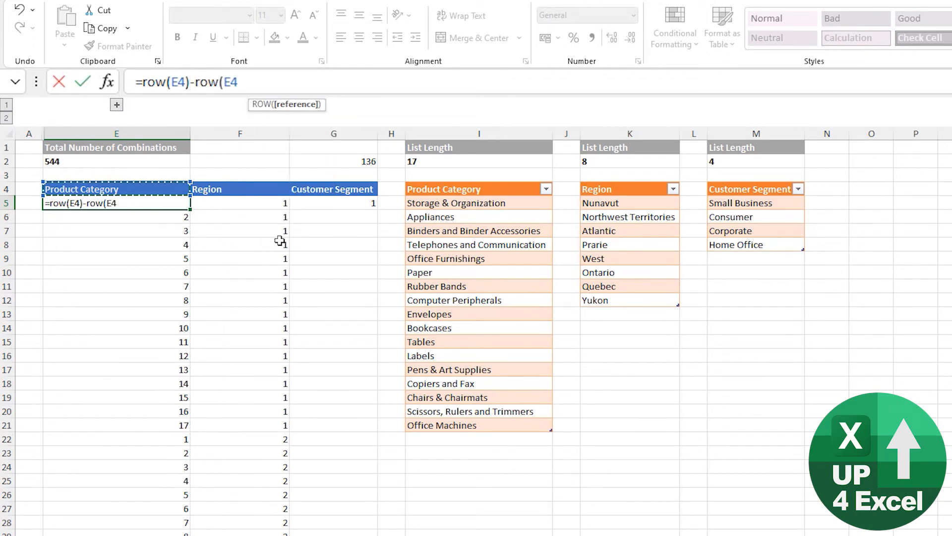
key("F4")
type(")")
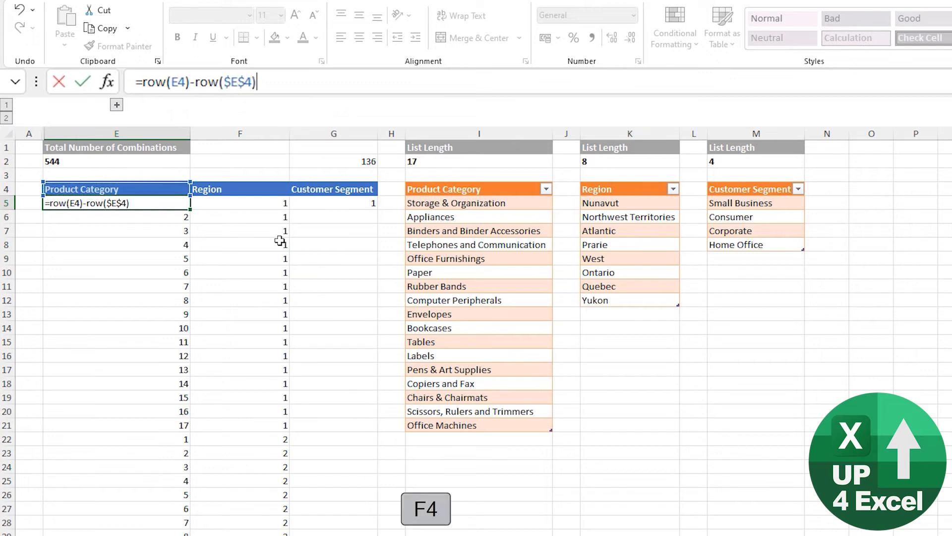
key("Return")
Copy the ROW formula from E5 down the existing Product Category index column and check the first rows.
key("Up")
key("ctrl+c")
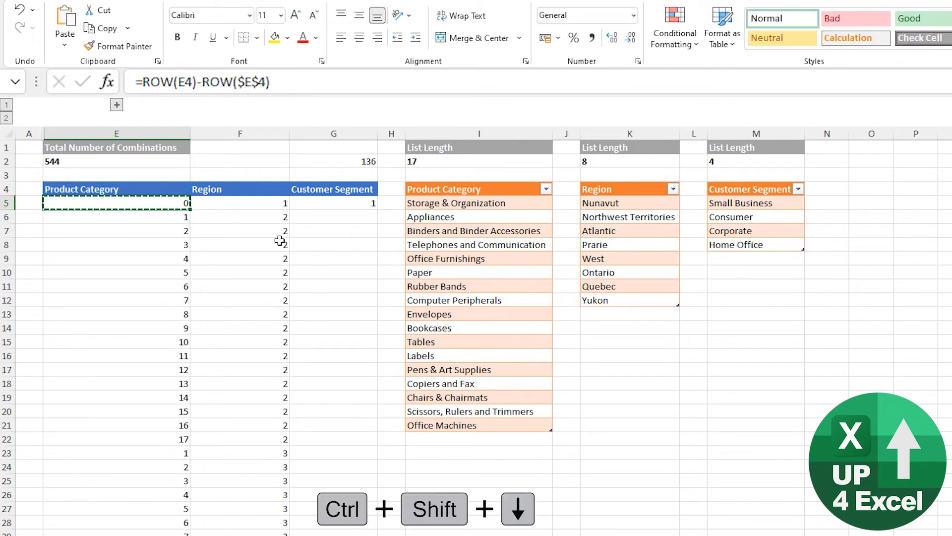
key("ctrl+shift+Down")
key("Return")
key("Down")
key("Down")
key("Up")
key("Up")
Change E5 to =MOD(ROW(E4)-ROW($E$4),$I$2) and fill it down the Product Category index column.
key("F2")
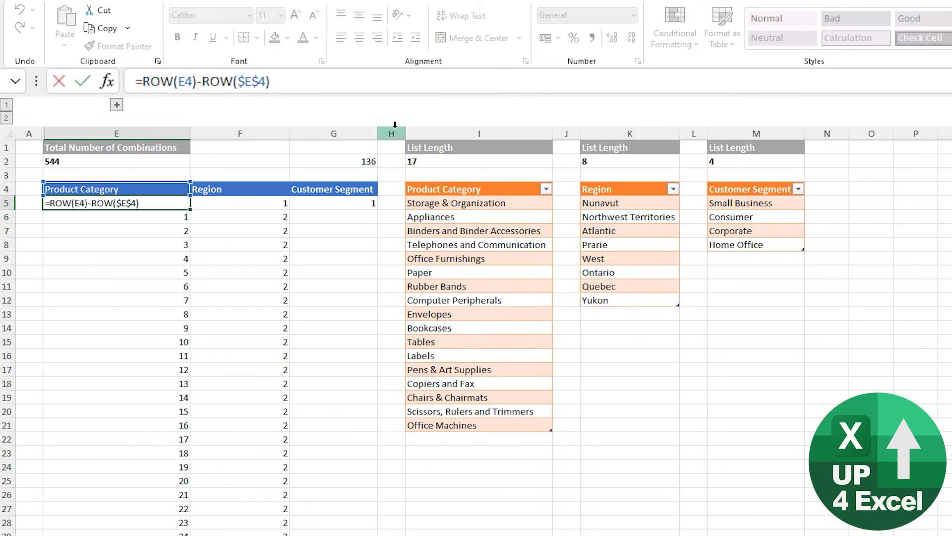
type("mod")
key("Tab")
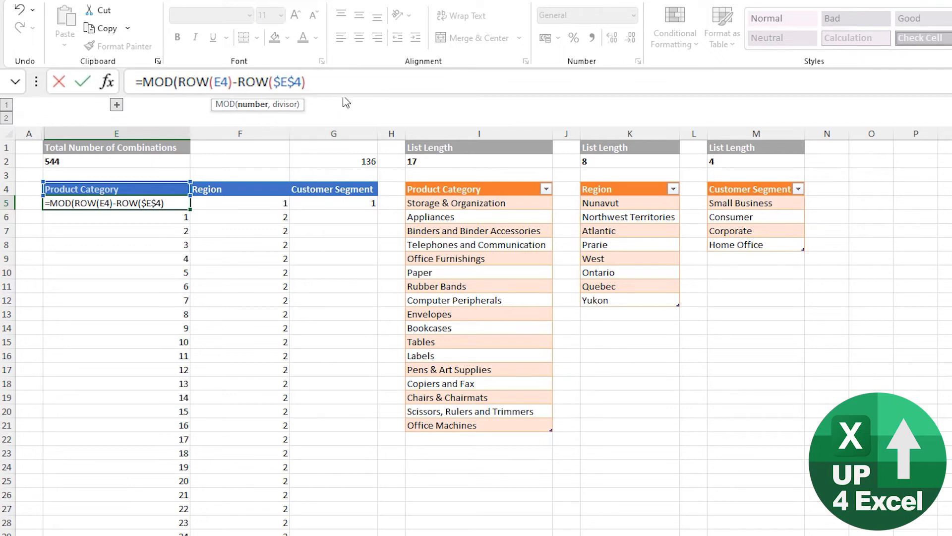
type(",")
left_click(430, 161)
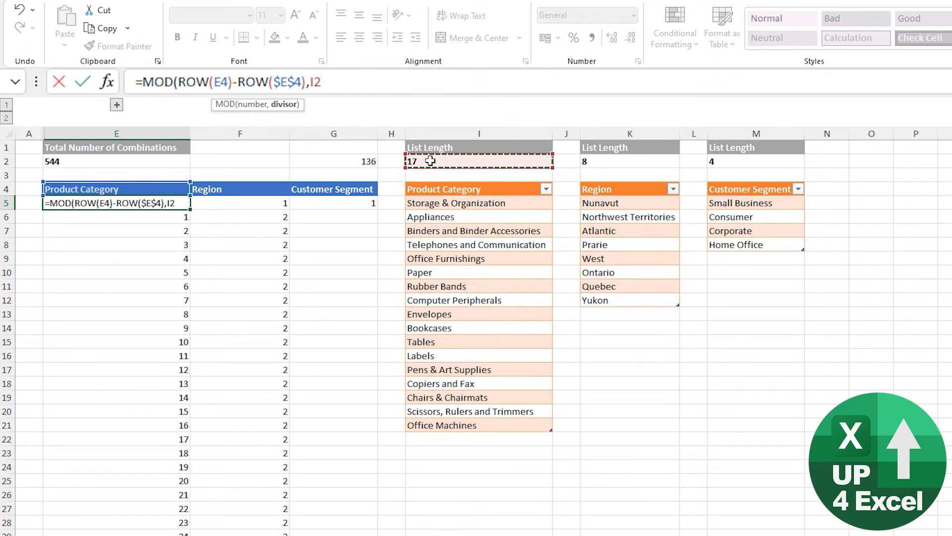
key("F4")
type(")")
key("Return")
key("Up")
double_click(190, 208)
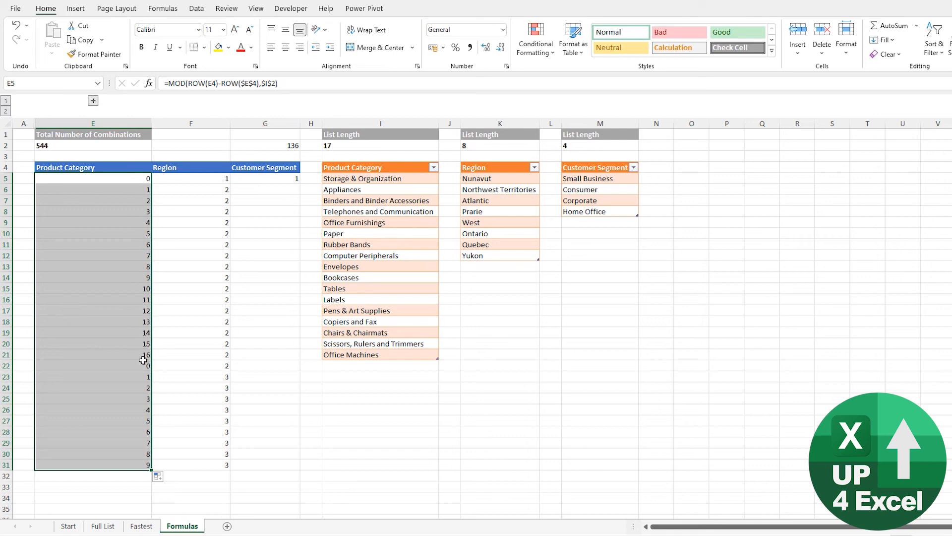
Change E5 to =MOD(ROW(E4)-ROW($E$4),$I$2)+1 and fill it down the Product Category index column.
left_click(145, 368)
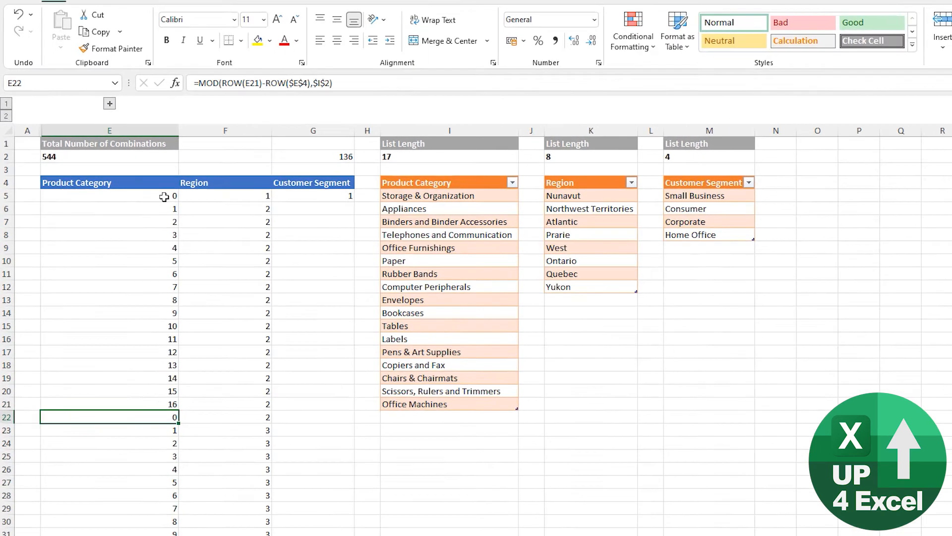
left_click(144, 178)
left_click(282, 86)
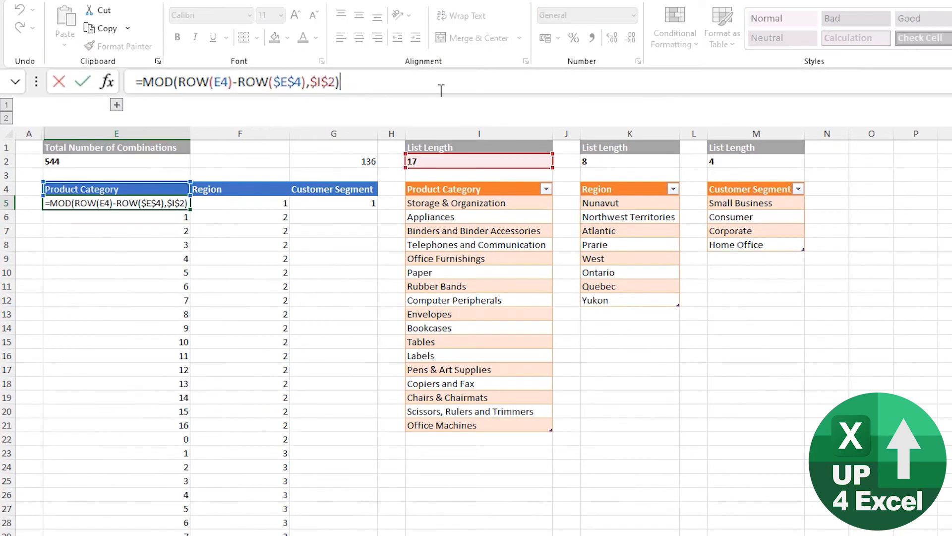
type("+1")
key("Return")
key("Up")
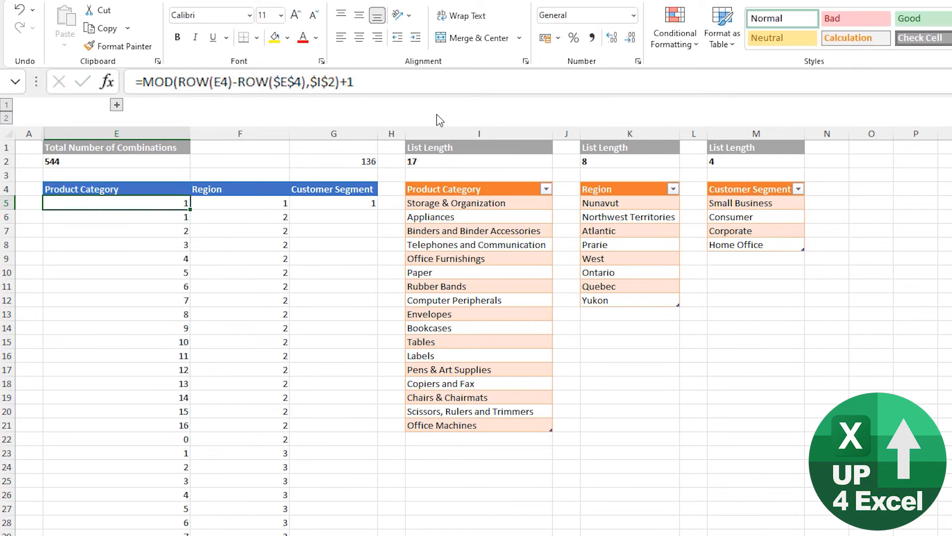
double_click(190, 208)
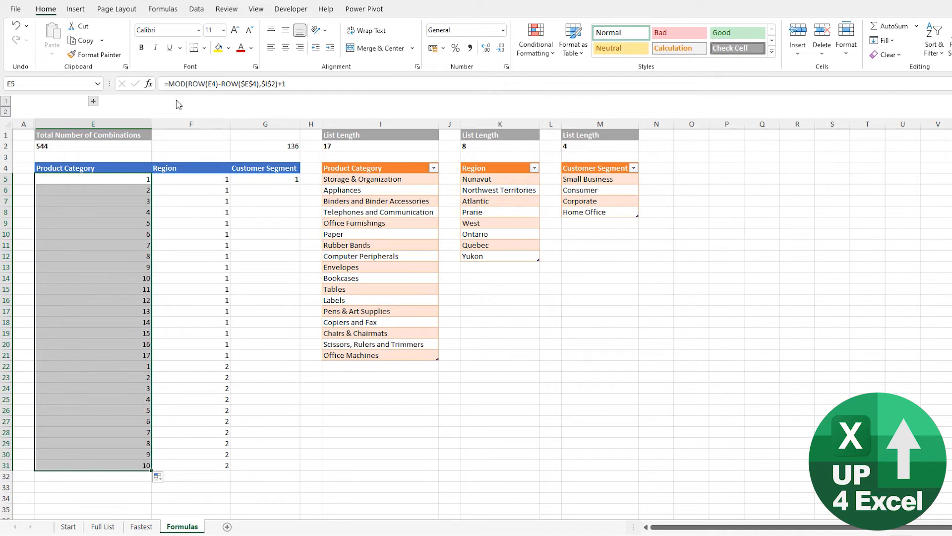
Examine how the row references change in the first Product Category formulas from E5 to E8.
left_click(140, 180)
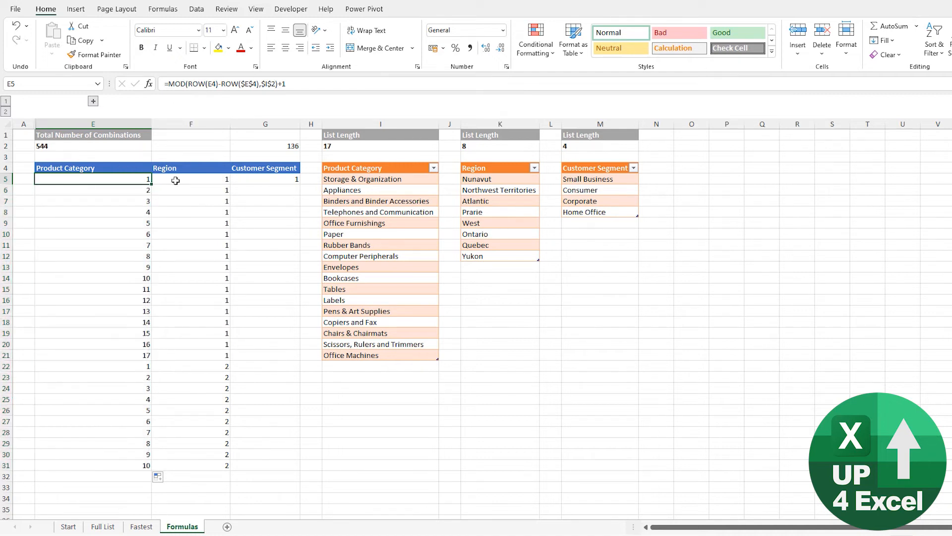
left_click(135, 189)
left_click(135, 201)
left_click(133, 220)
left_click(132, 181)
left_click(134, 193)
left_click(131, 203)
left_click(129, 212)
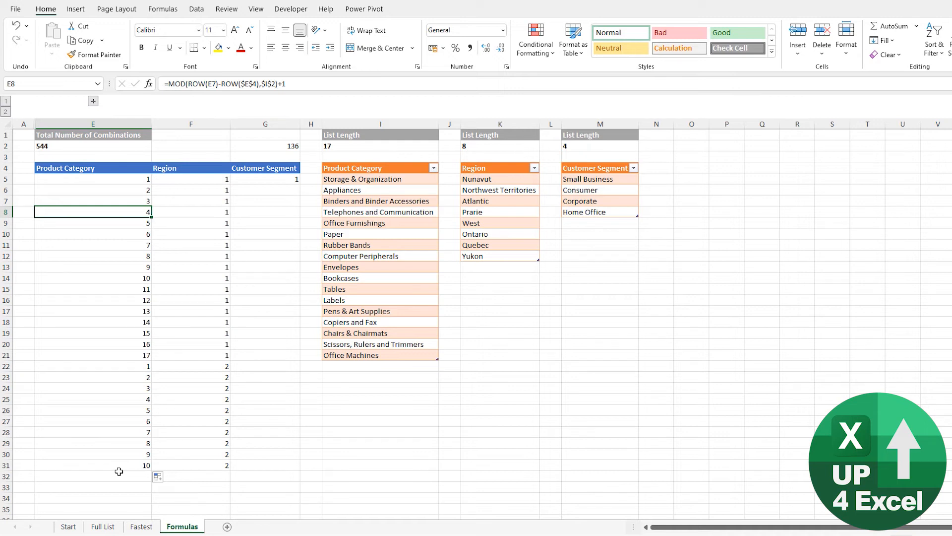
left_click(143, 179)
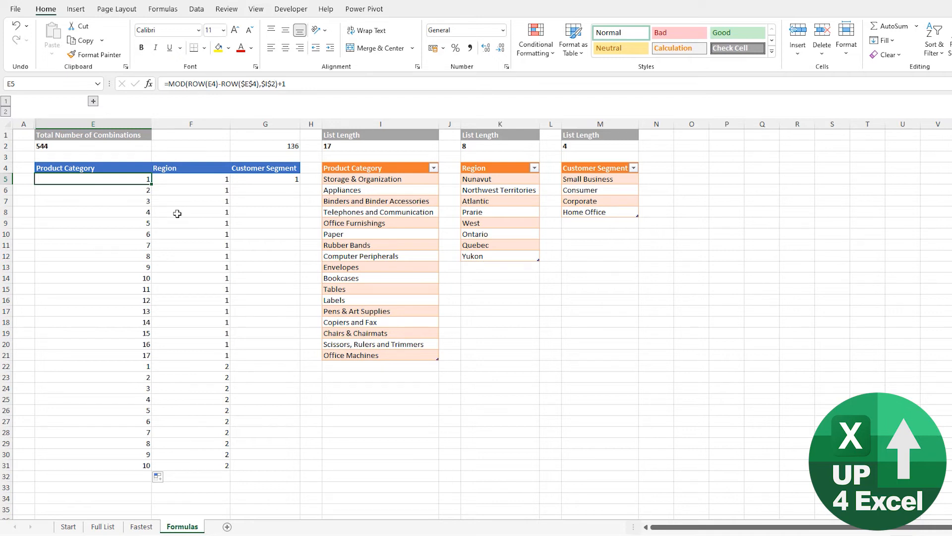
Highlight the Region starting value in F5 with the Neutral cell style and check the formulas below it.
key("Right")
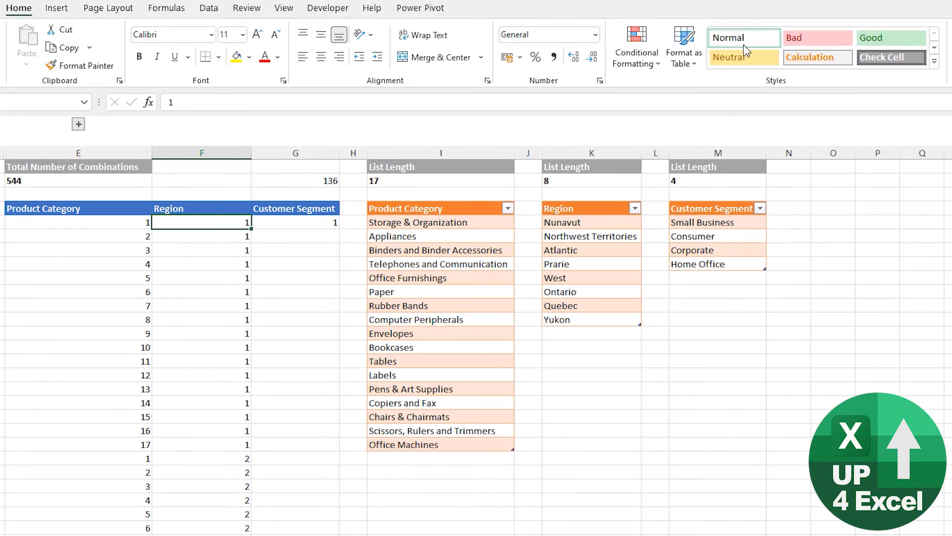
left_click(744, 55)
left_click(221, 237)
left_click(217, 250)
left_click(215, 276)
left_click(214, 237)
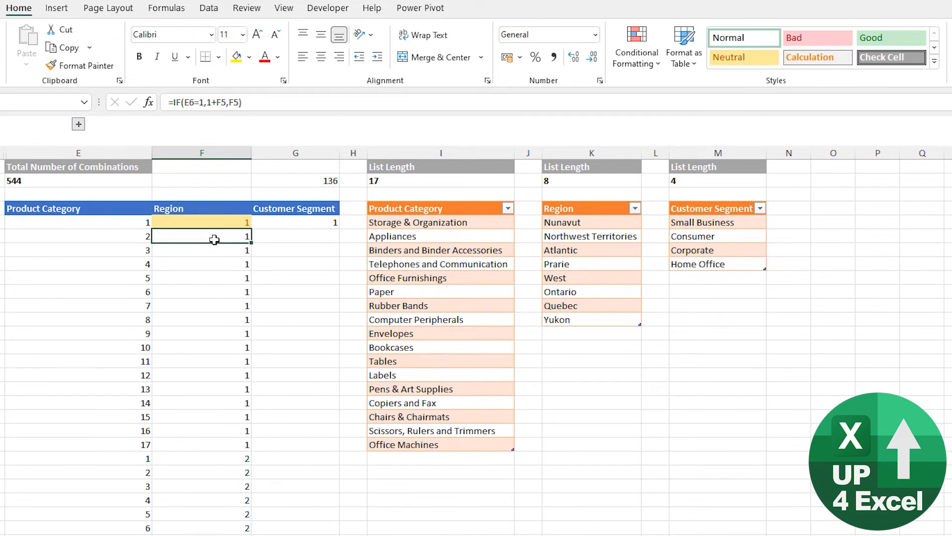
Try to copy the Region formula from F6 into F5, and undo the paste.
left_click(247, 237)
key("ctrl+c")
key("Up")
key("ctrl+v")
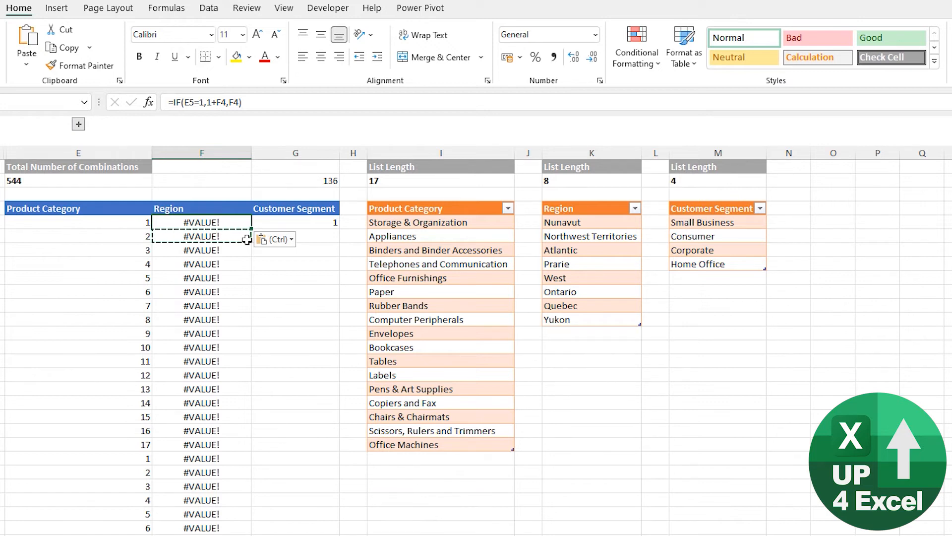
key("ctrl+z")
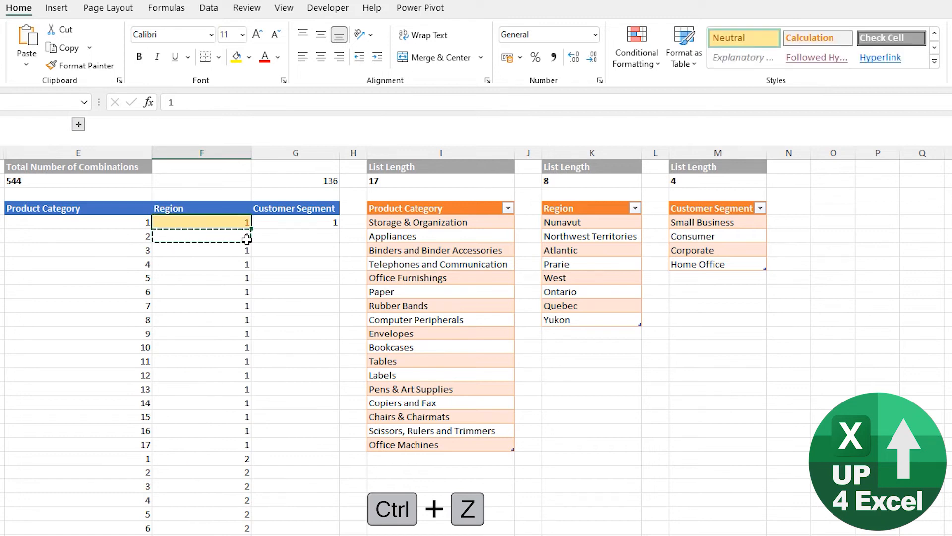
left_click(247, 237)
key("Up")
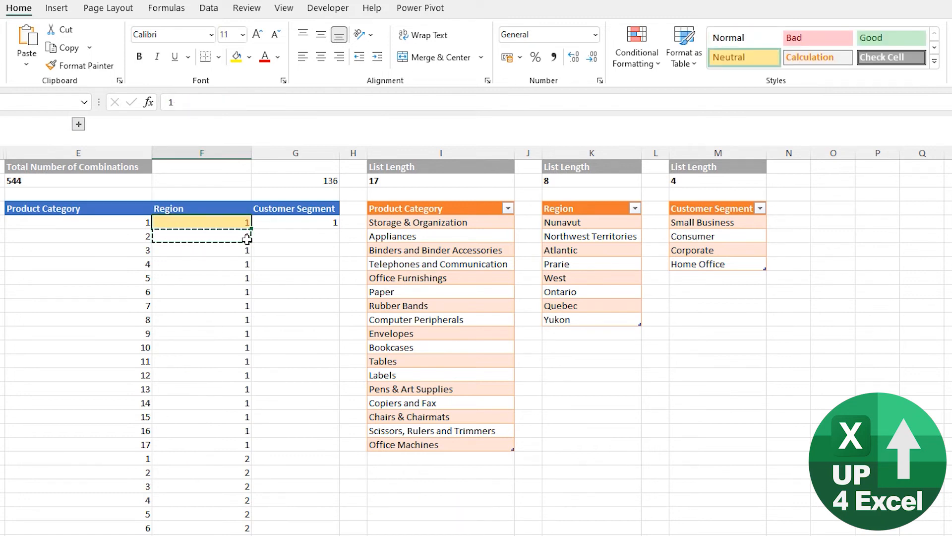
Compare the formulas in the first Product Category rows with the Region formula in F6.
key("Left")
key("Down")
key("Down")
key("Down")
key("Down")
key("Down")
key("Down")
key("Down")
key("Down")
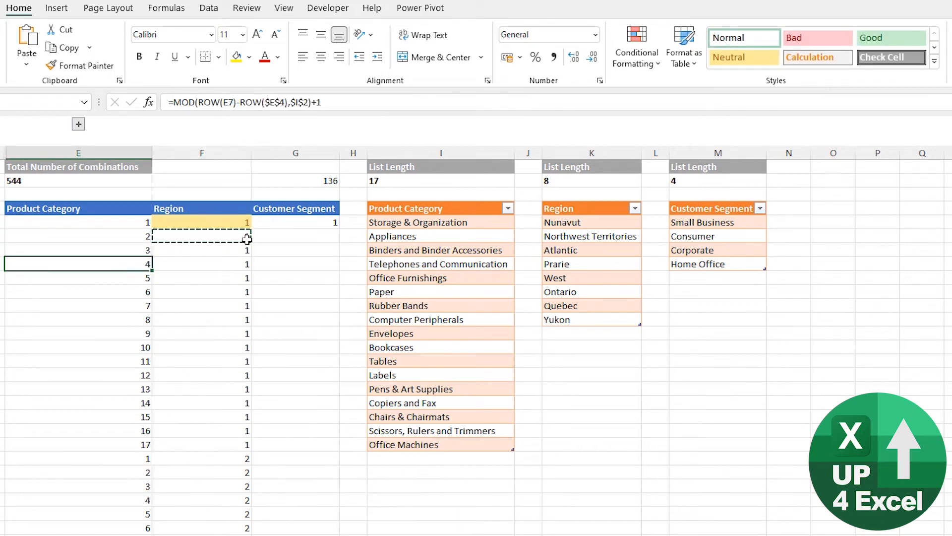
key("Up")
key("Up")
key("Up")
key("Up")
key("Up")
key("Up")
key("Up")
key("Up")
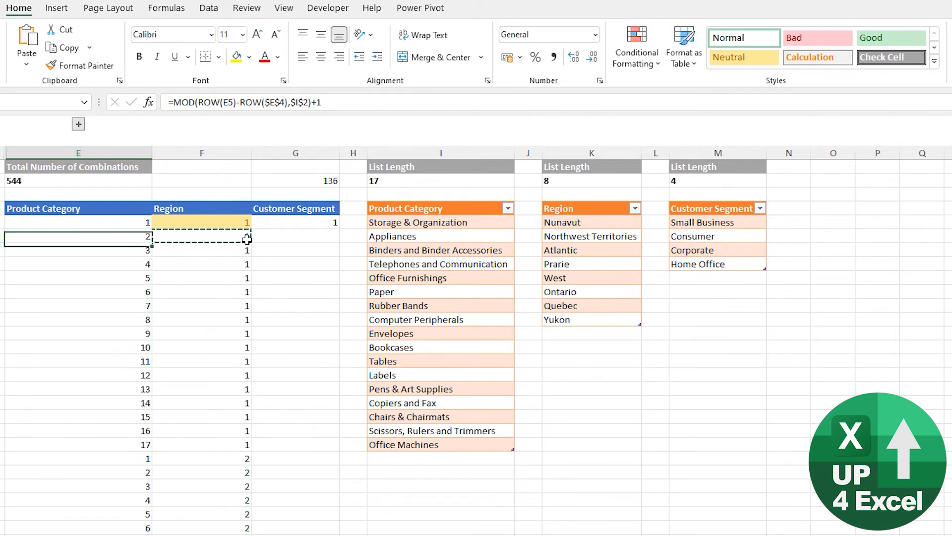
key("Right")
key("Down")
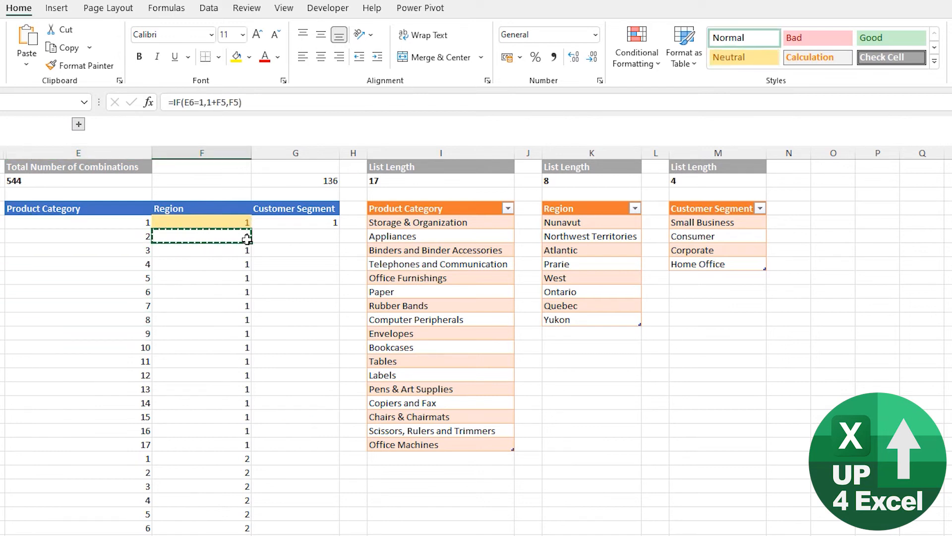
Clear the Region column's contents from F5 down and reset it to the Normal cell style.
key("Up")
key("ctrl+shift+Down")
key("Delete")
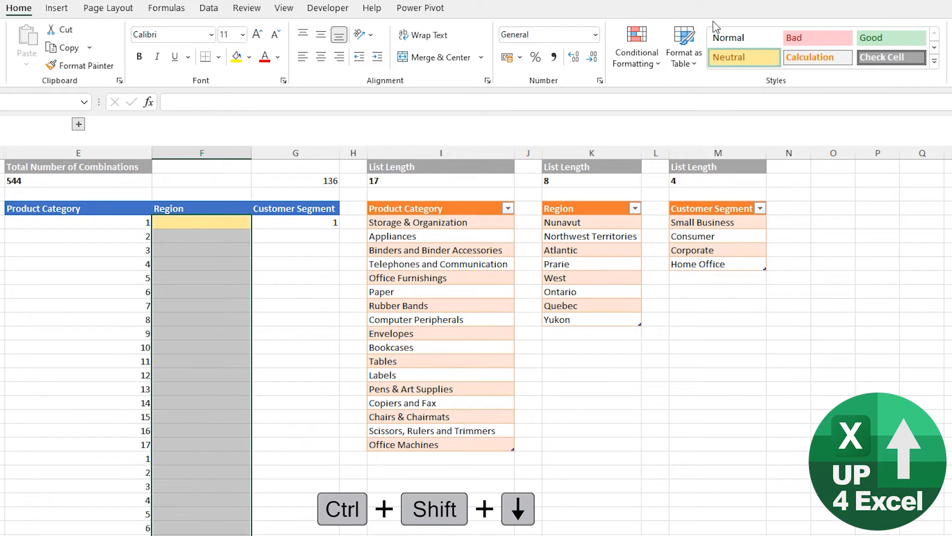
left_click(215, 228)
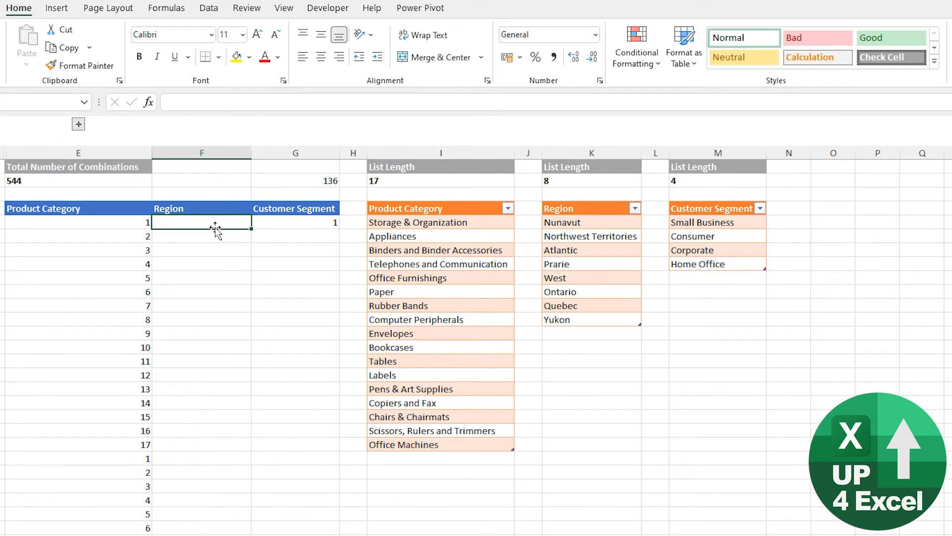
Copy the Product Category index formula from E5 into the first Region cell, F5.
key("Left")
key("ctrl+c")
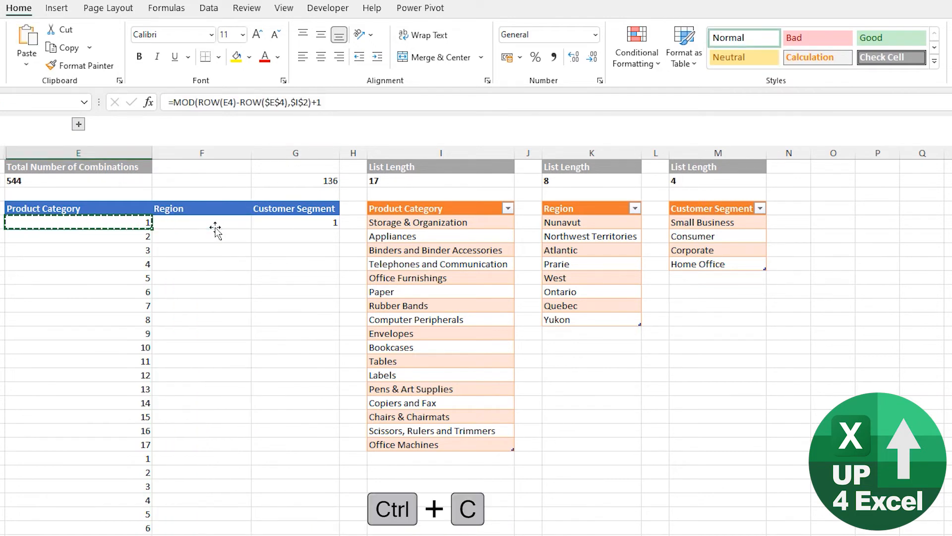
key("Right")
key("ctrl+v")
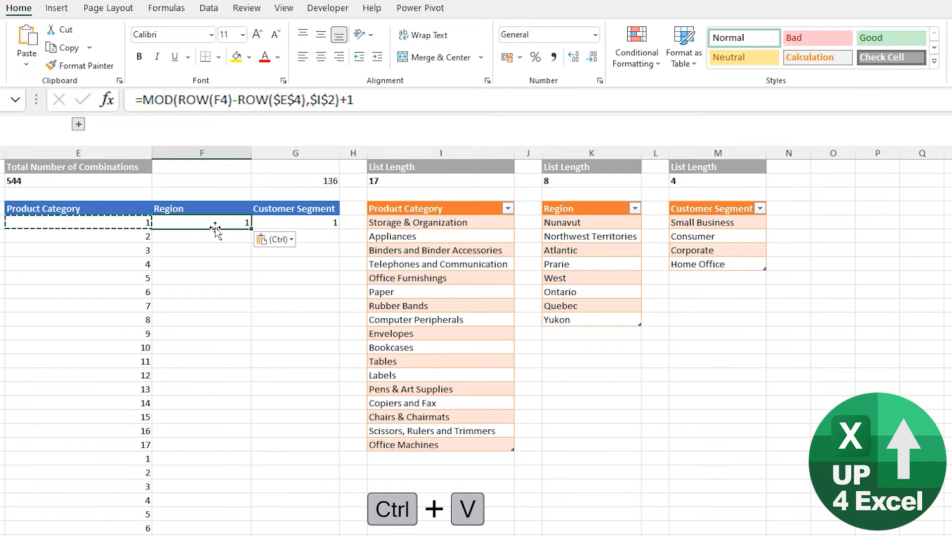
Point the F5 formula to the Region header and list length so it reads =MOD(ROW(F4)-ROW($F$4),$K$2)+1.
key("F2")
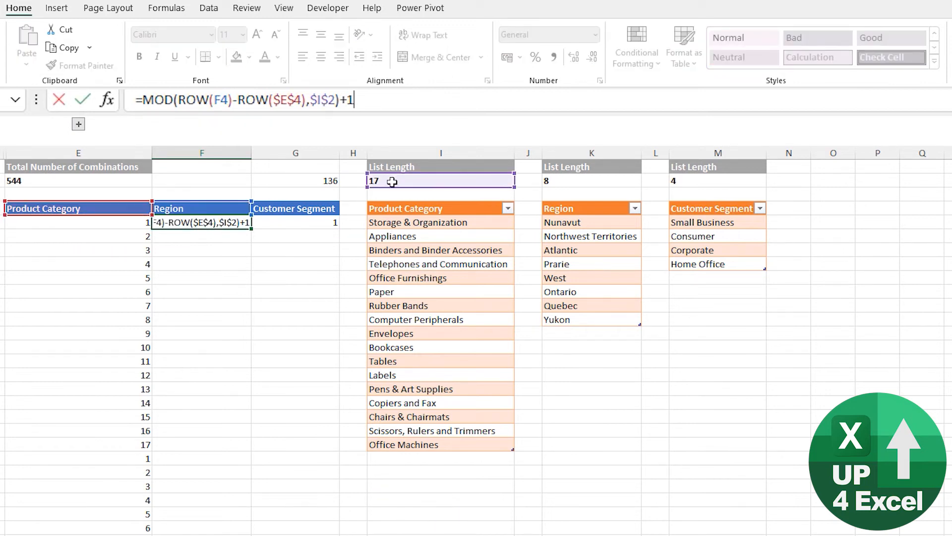
left_click_drag(108, 202, 184, 208)
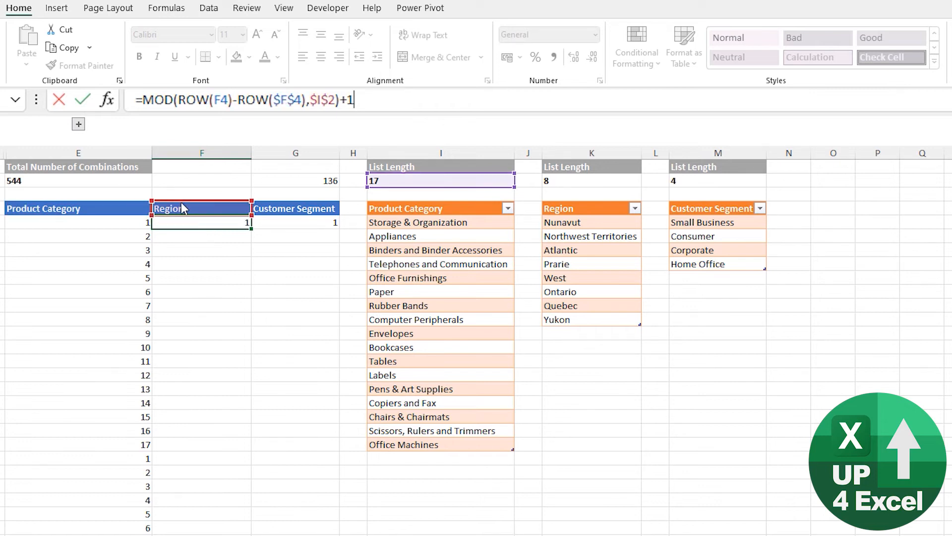
left_click_drag(428, 187, 594, 183)
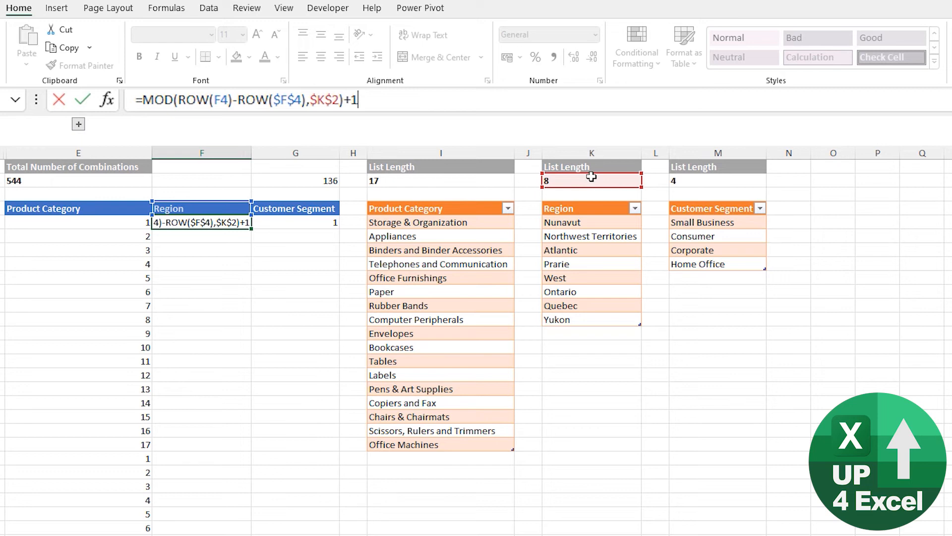
key("Return")
Fill the F5 formula down the Region column and check its cycle against the Product Category restart in row 22.
left_click(248, 225)
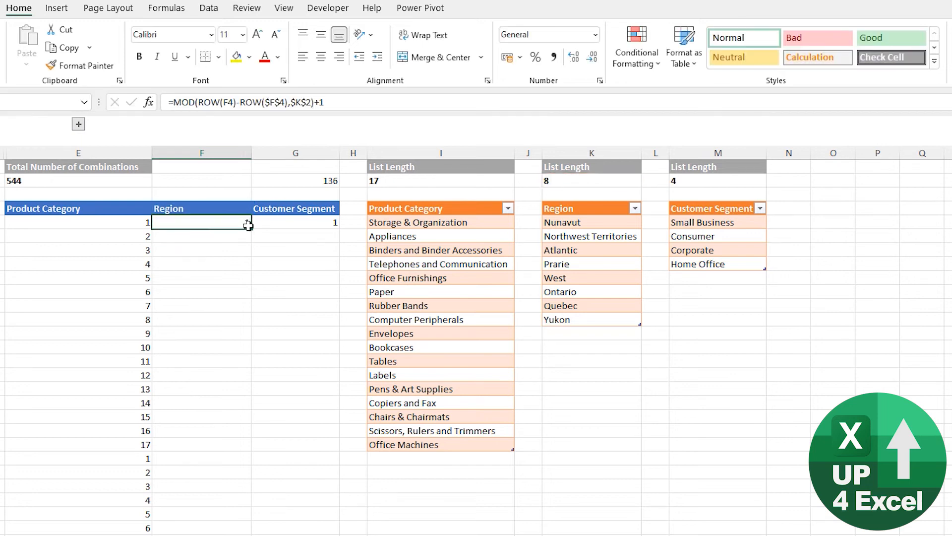
double_click(252, 228)
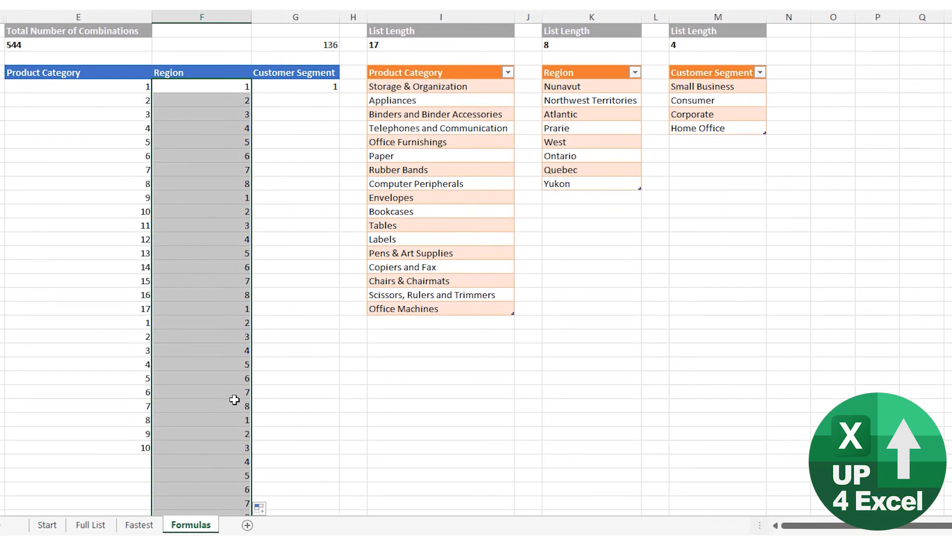
left_click(232, 416)
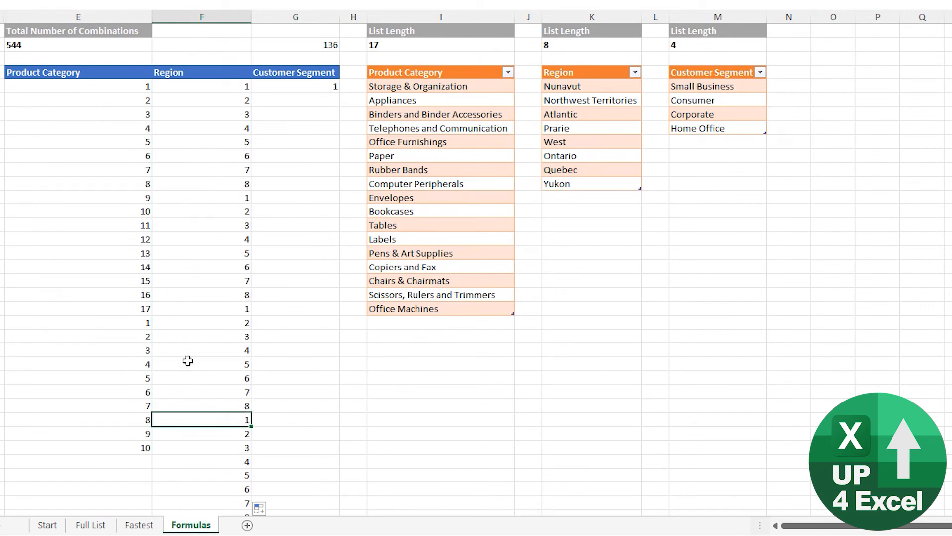
left_click(227, 96)
left_click_drag(231, 86, 191, 306)
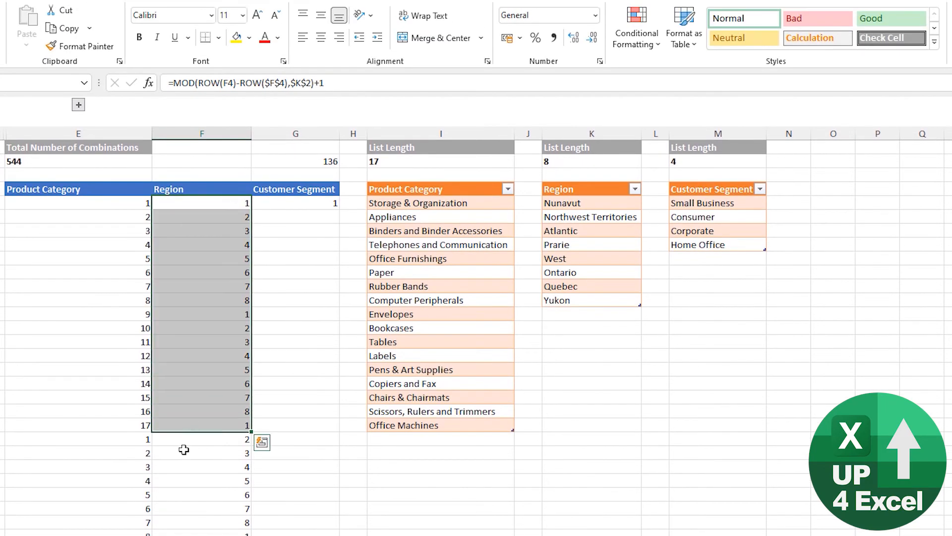
left_click(194, 324)
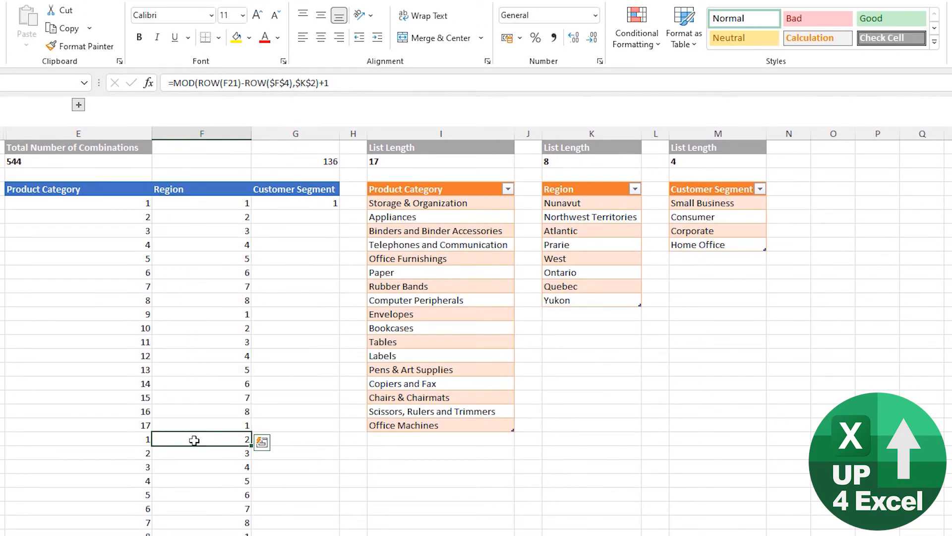
key("Left")
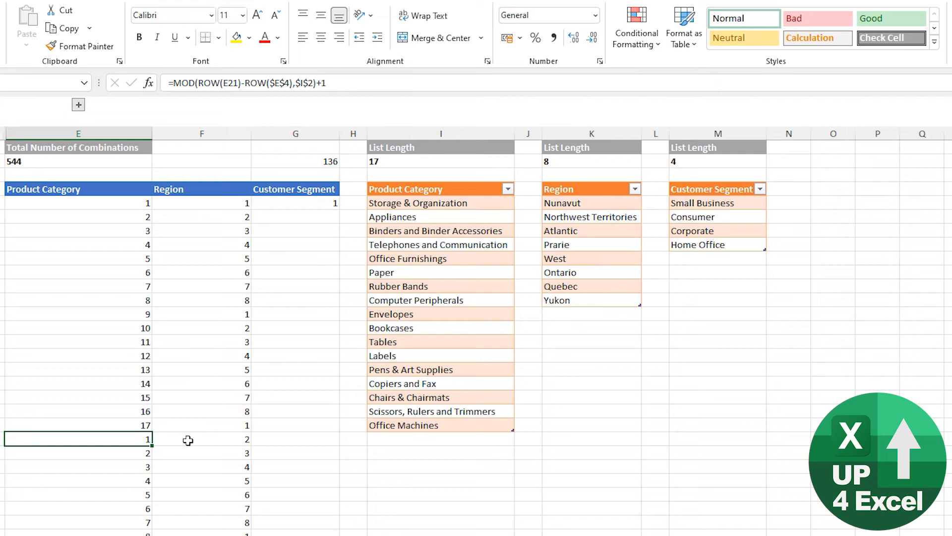
Wrap the F5 formula in an IF test so it reads =IF(E5=1,MOD(ROW(F4)-ROW($F$4),$K$2)+1,F4).
left_click(198, 203)
left_click(144, 82)
type("if")
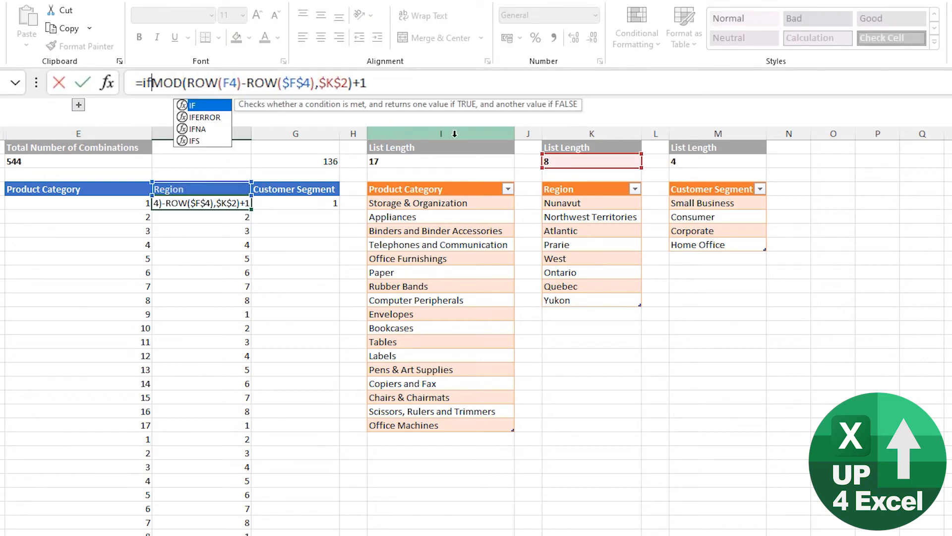
type("(")
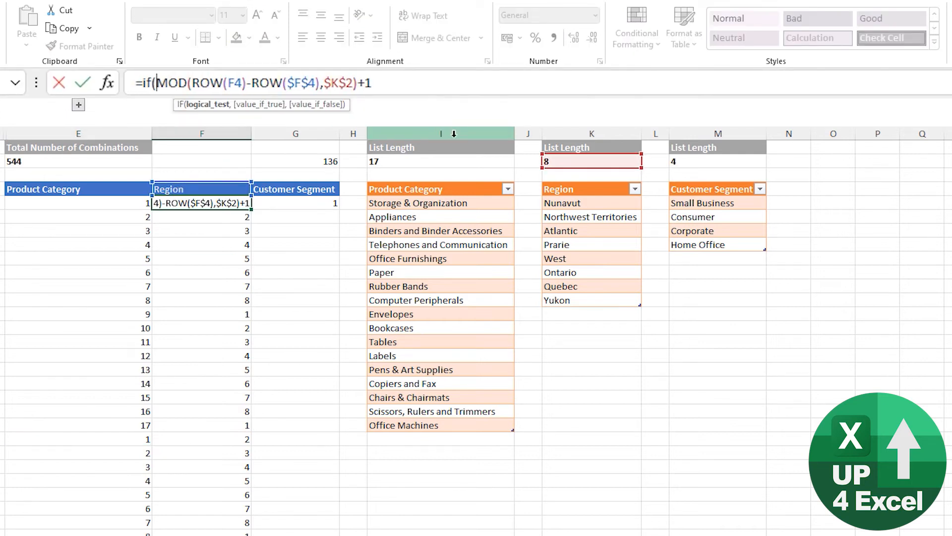
left_click(114, 204)
type("=1")
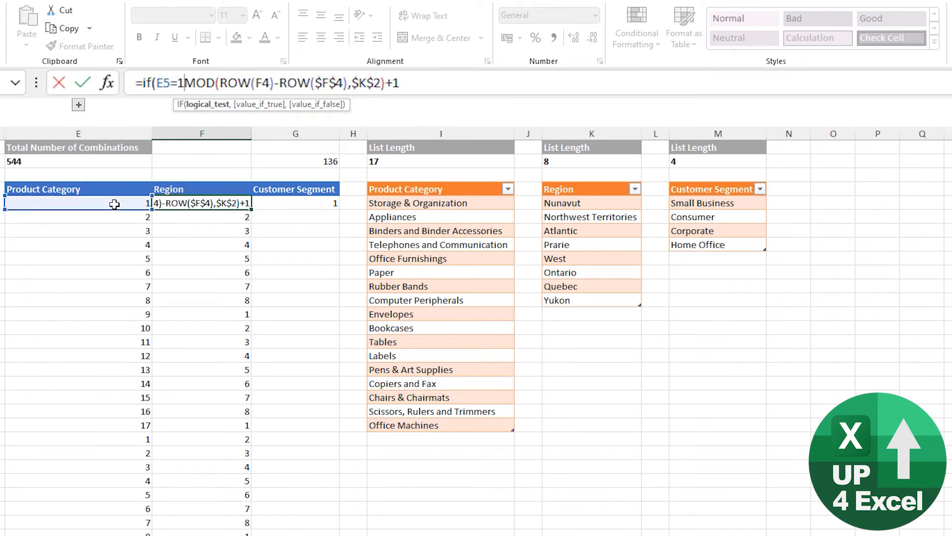
type(",")
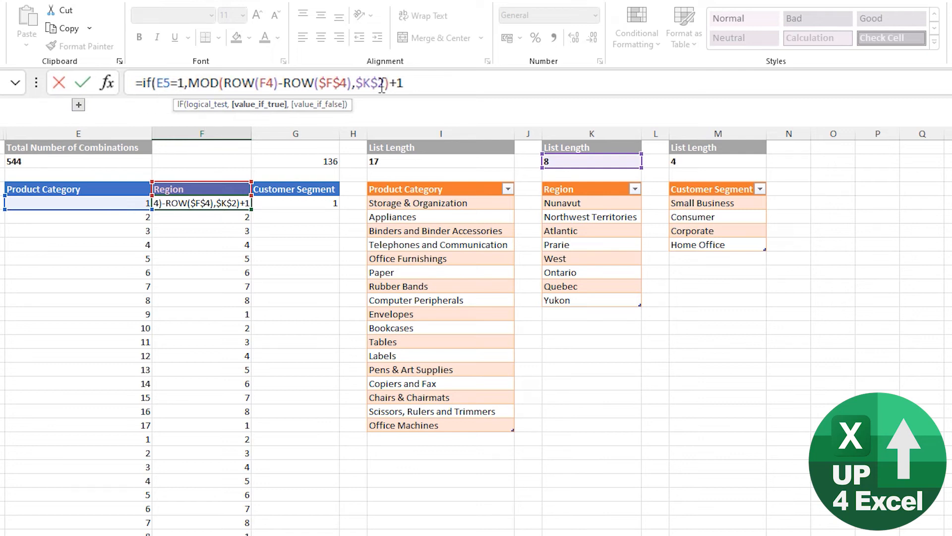
left_click(418, 85)
type(",")
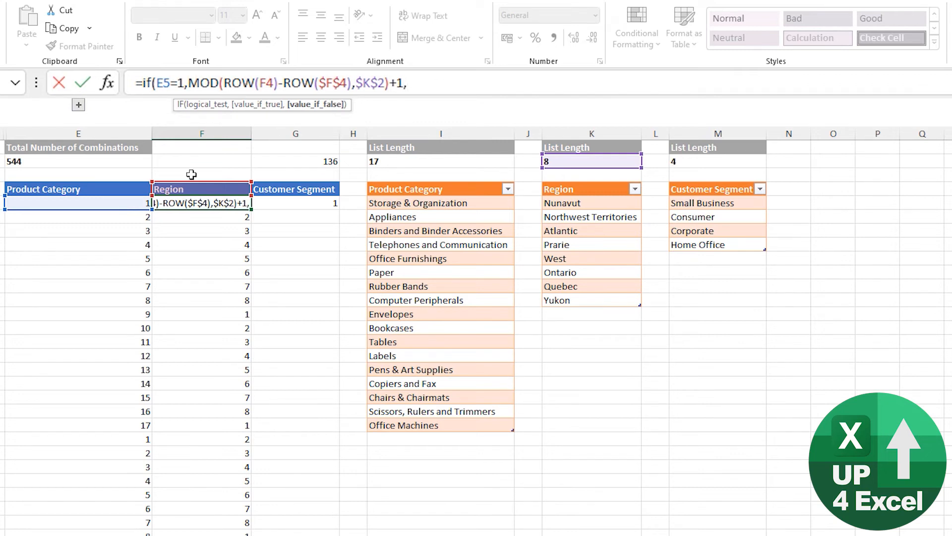
left_click(190, 187)
type(")")
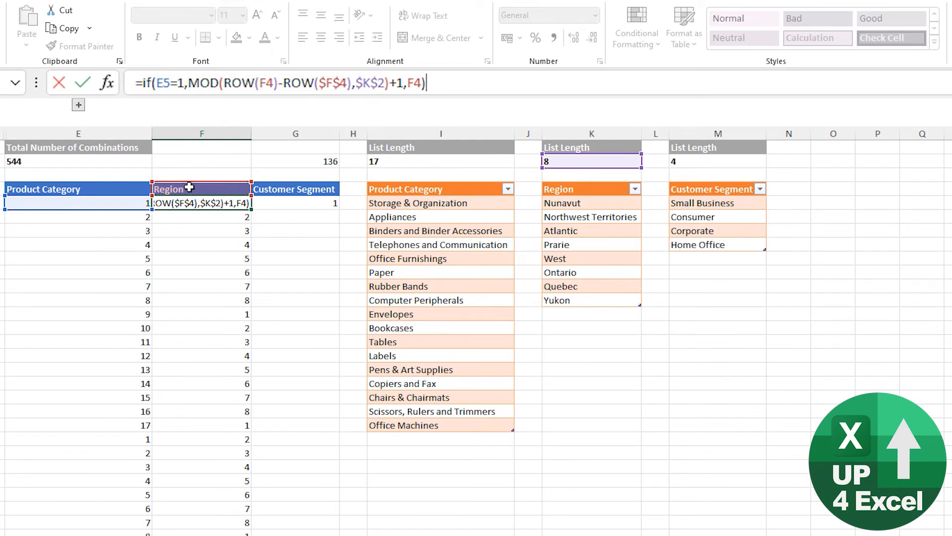
key("Return")
key("Up")
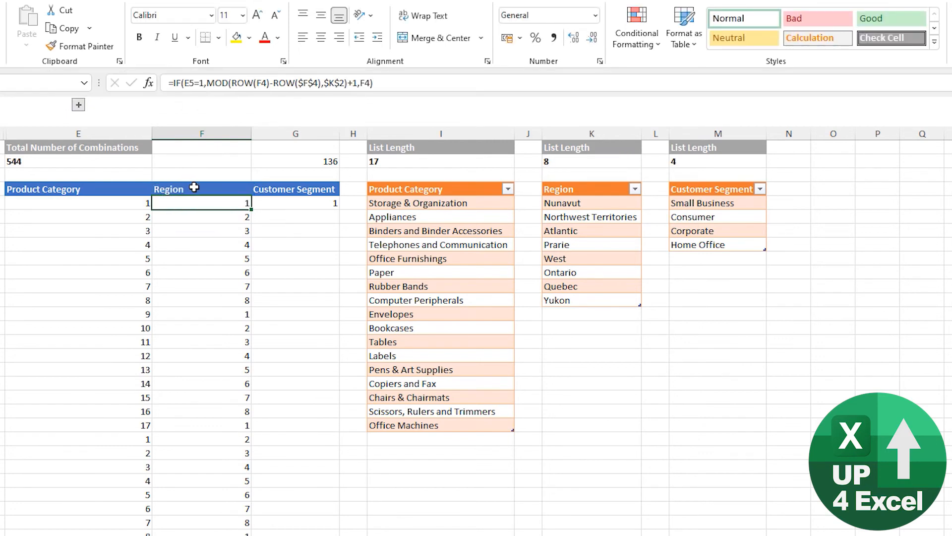
Fill the F5 formula down the Region column and check its first two blocks against the Product Category restart in row 22.
double_click(253, 212)
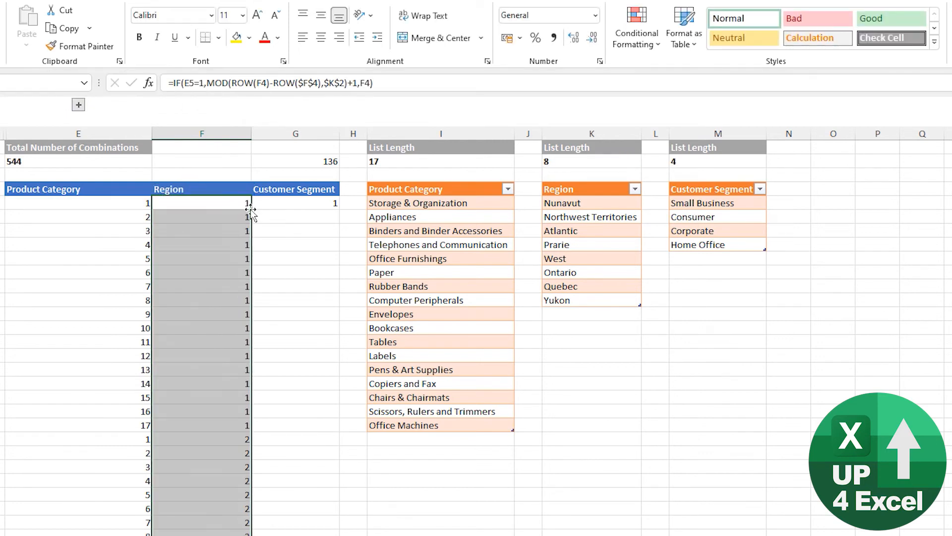
left_click(239, 200)
left_click_drag(235, 204, 215, 425)
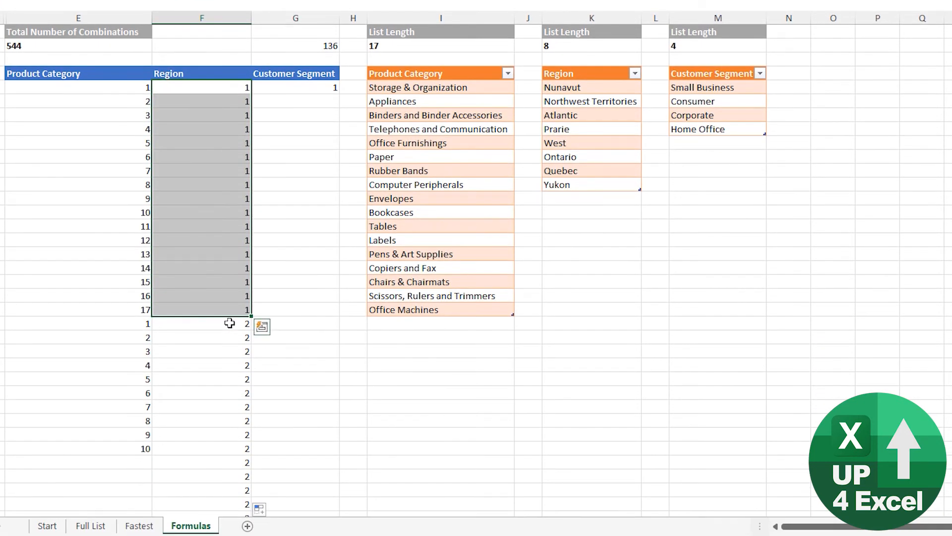
left_click_drag(227, 381, 224, 489)
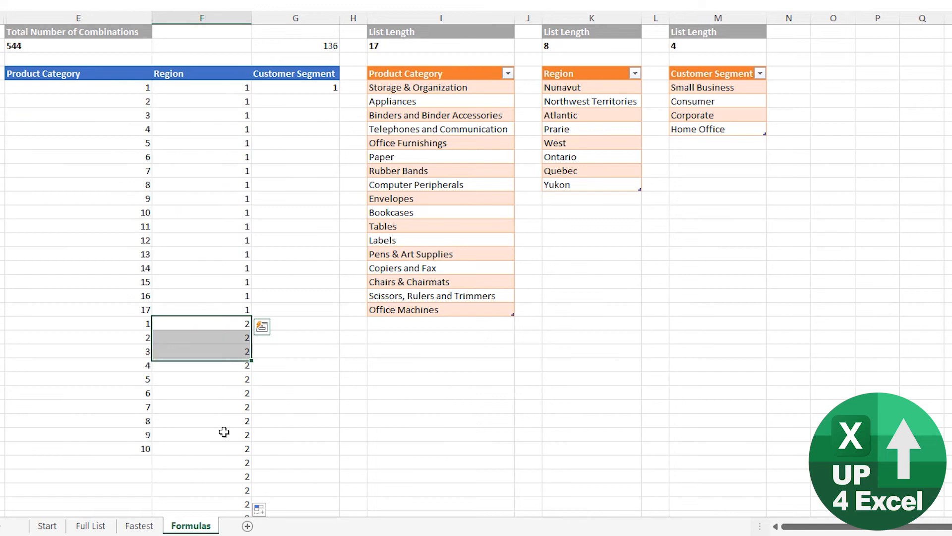
left_click_drag(224, 432, 177, 453)
Extend the Product Category index formula down from its last filled row and check that Region advances at each restart.
left_click(141, 448)
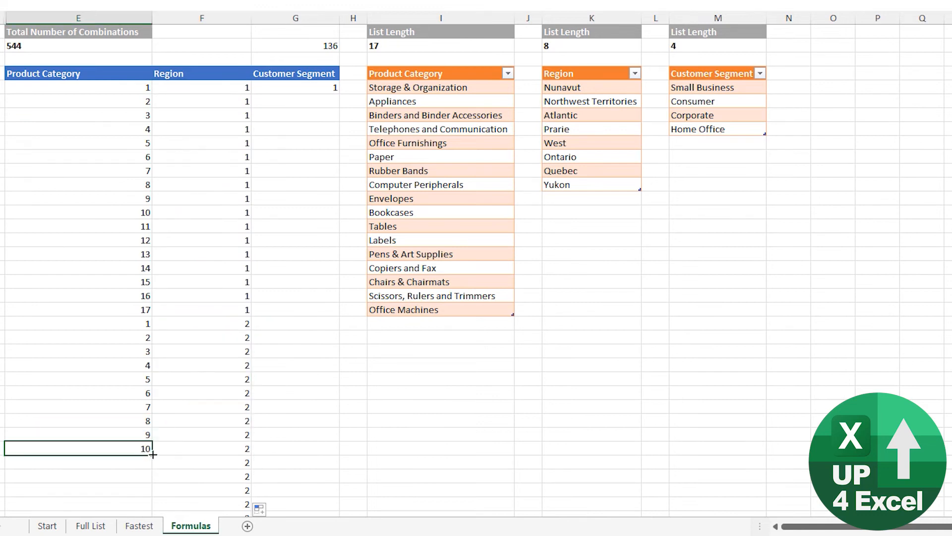
double_click(152, 454)
scroll(247, 353, "down", 3)
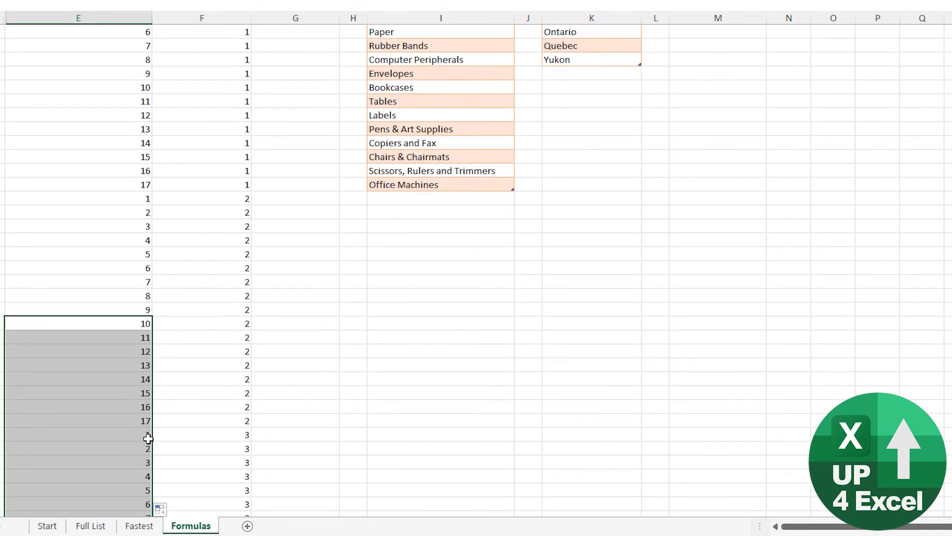
left_click(209, 433)
scroll(210, 426, "down", 7)
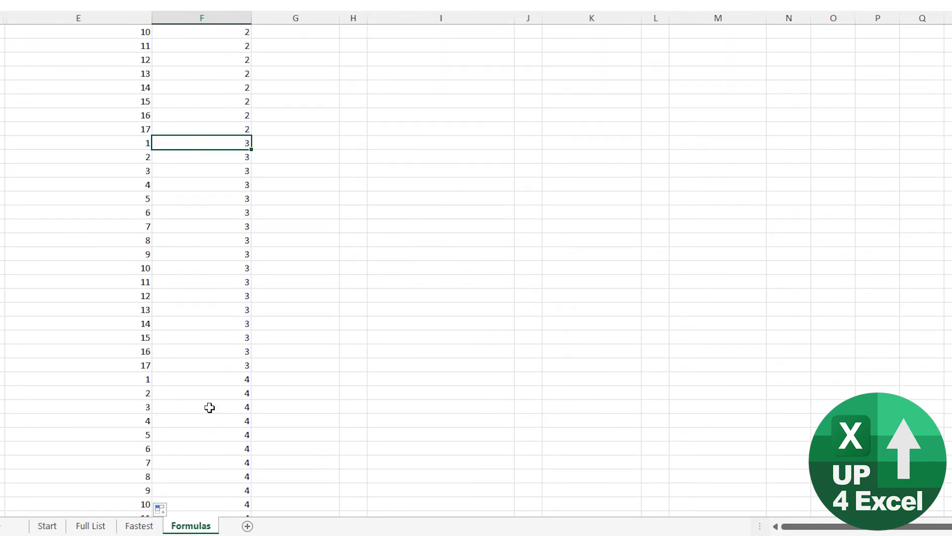
left_click(209, 378)
scroll(216, 396, "down", 3)
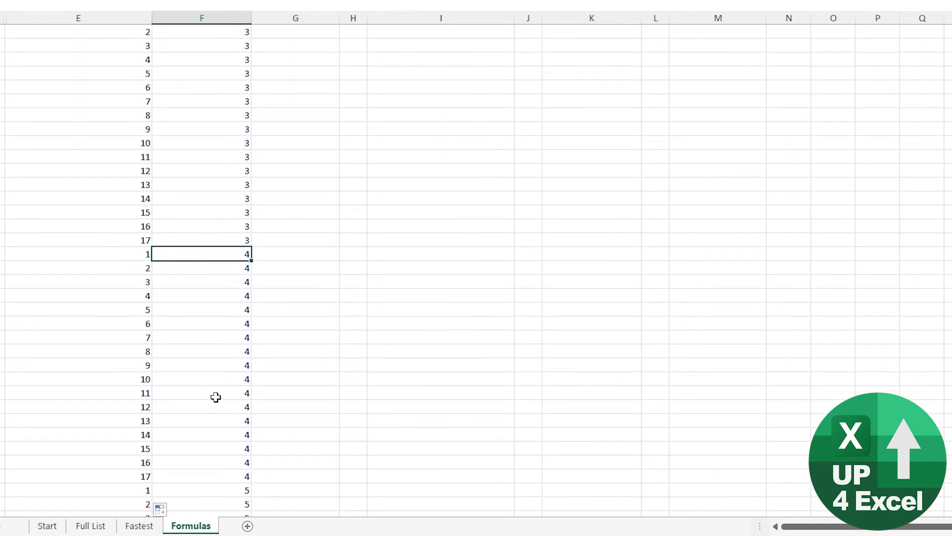
Expand the grouped columns B to D and review the PC Index, R Index and CS Index formulas in rows 5 and 6.
key("ctrl+Home")
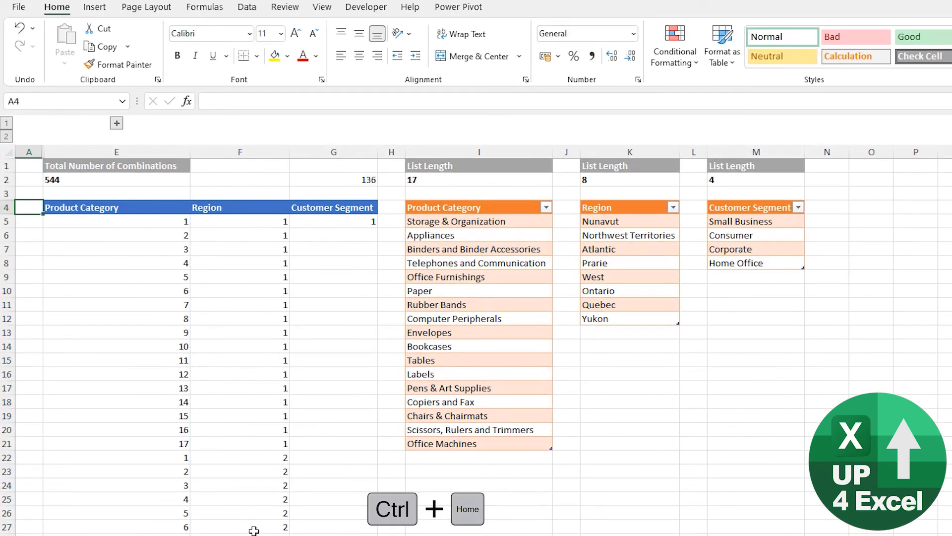
key("Left")
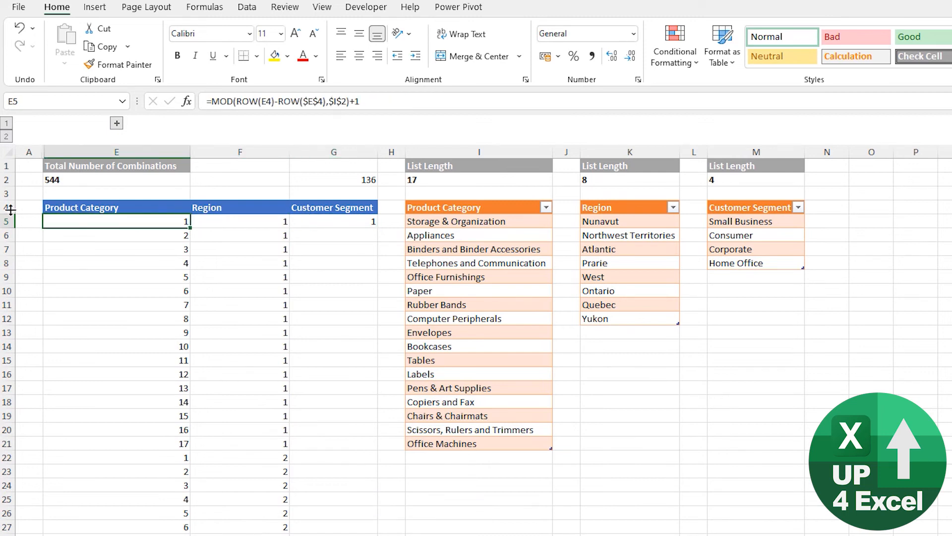
left_click(118, 124)
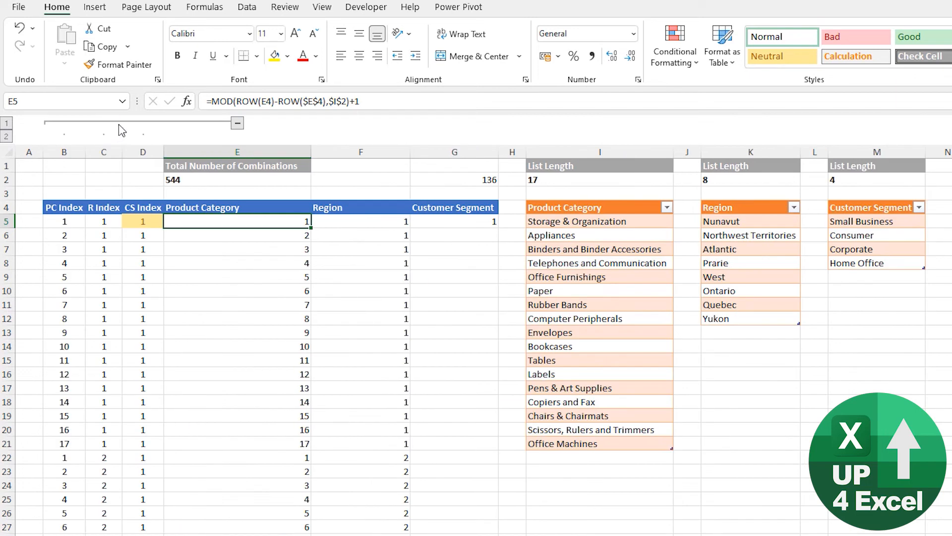
left_click(53, 223)
left_click(103, 220)
left_click(144, 218)
left_click(92, 225)
left_click(139, 224)
left_click(141, 237)
left_click(140, 260)
left_click(141, 238)
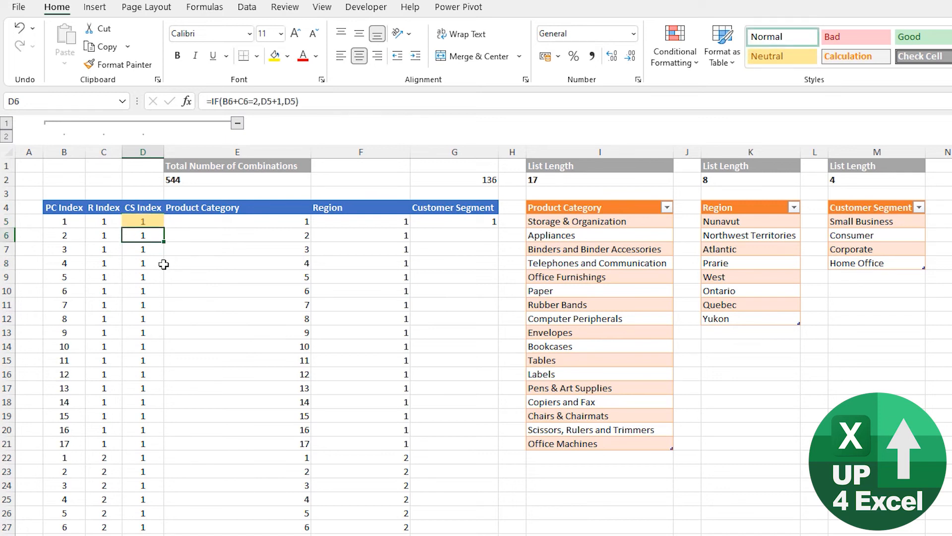
Clear the trial index formulas in the Product Category, Region and Customer Segment columns from row 5 down.
left_click(232, 221)
key("ctrl+shift+Right")
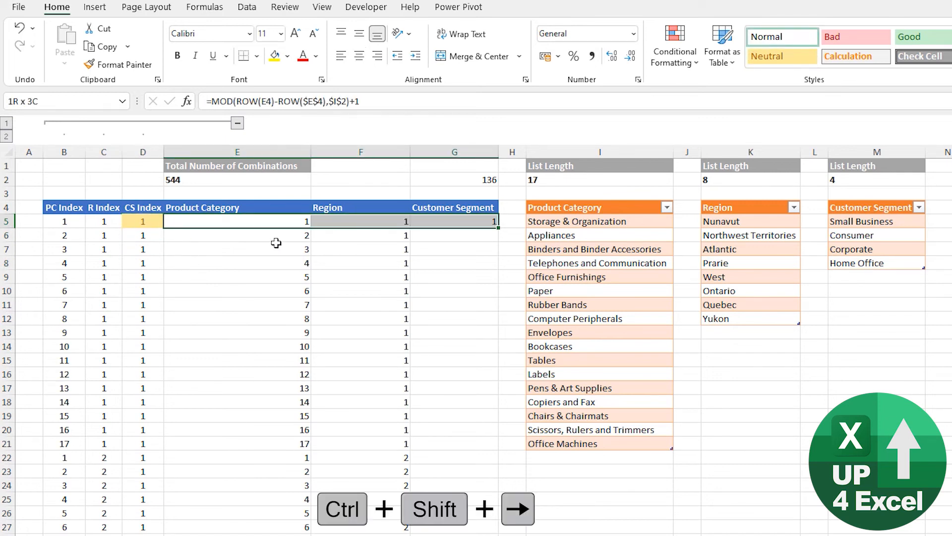
key("ctrl+shift+Down")
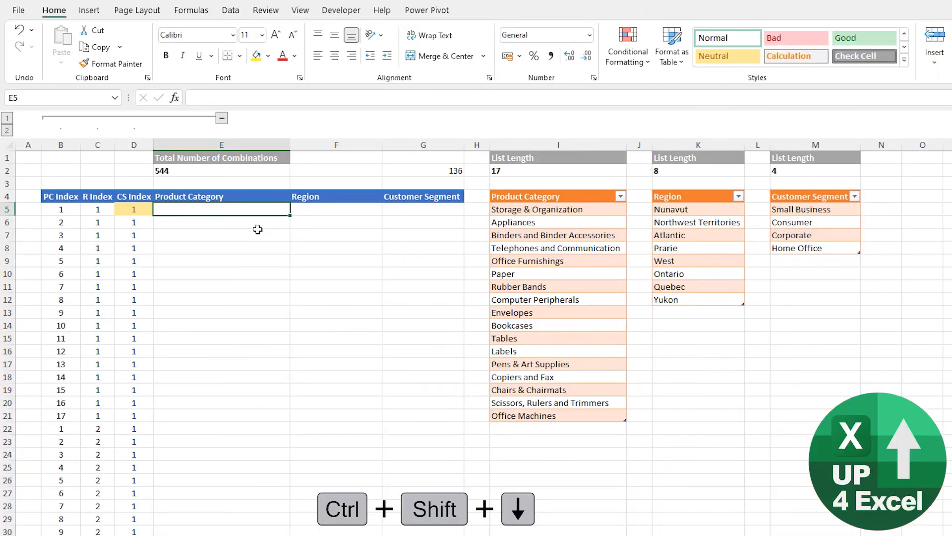
Enter =INDEX(Table5[Product Category],B5) in the first Product Category cell, E5.
type("=inde")
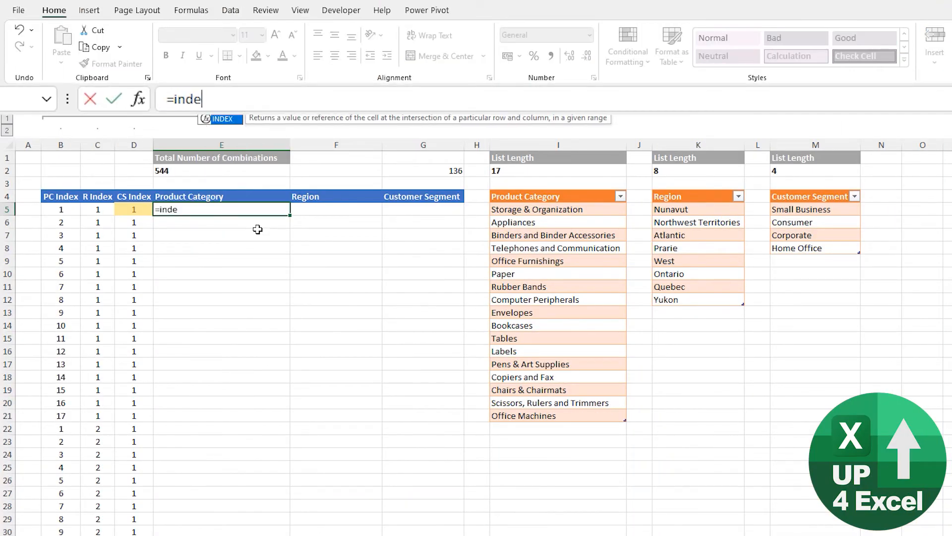
type("x")
key("Tab")
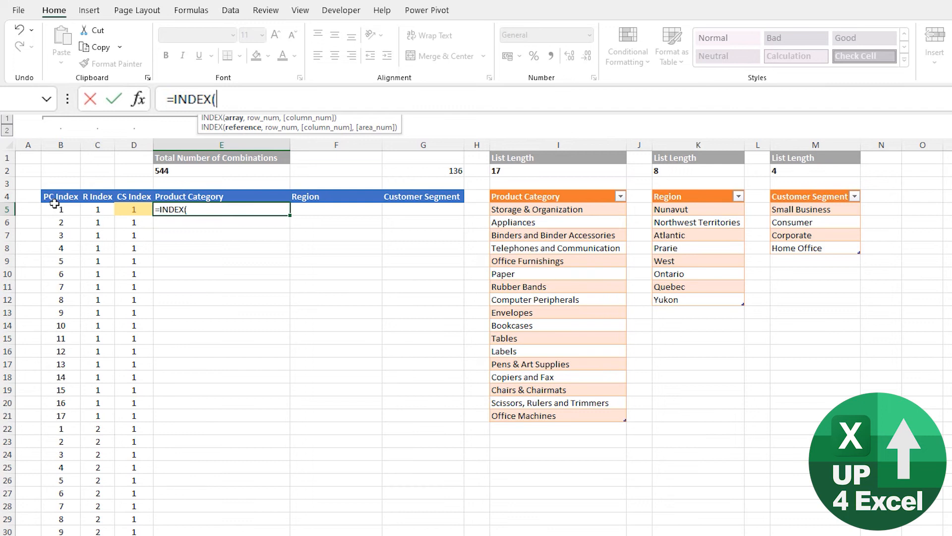
left_click(520, 189)
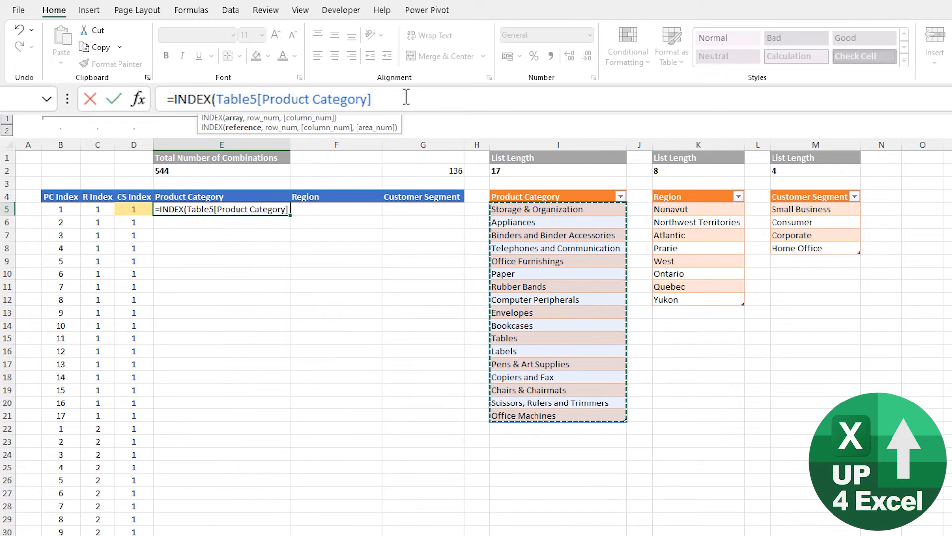
type(",")
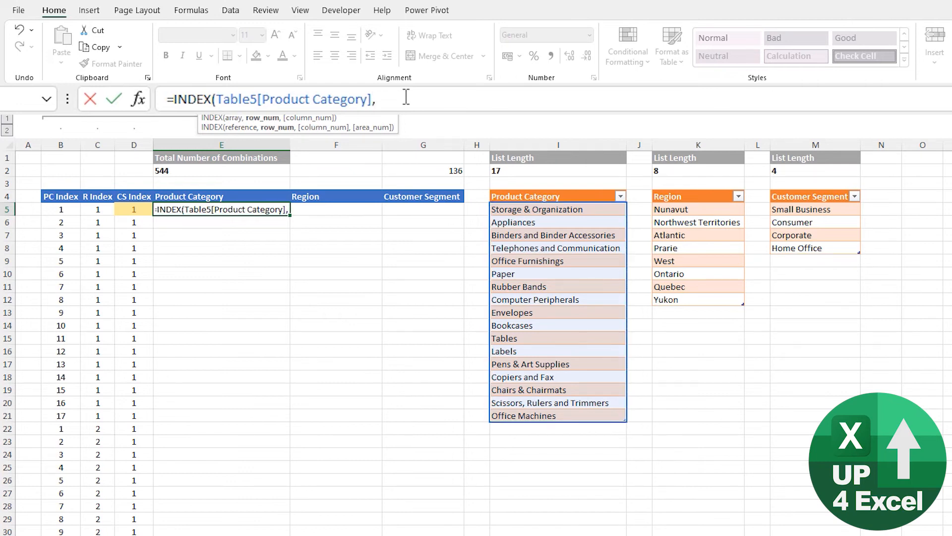
left_click(51, 209)
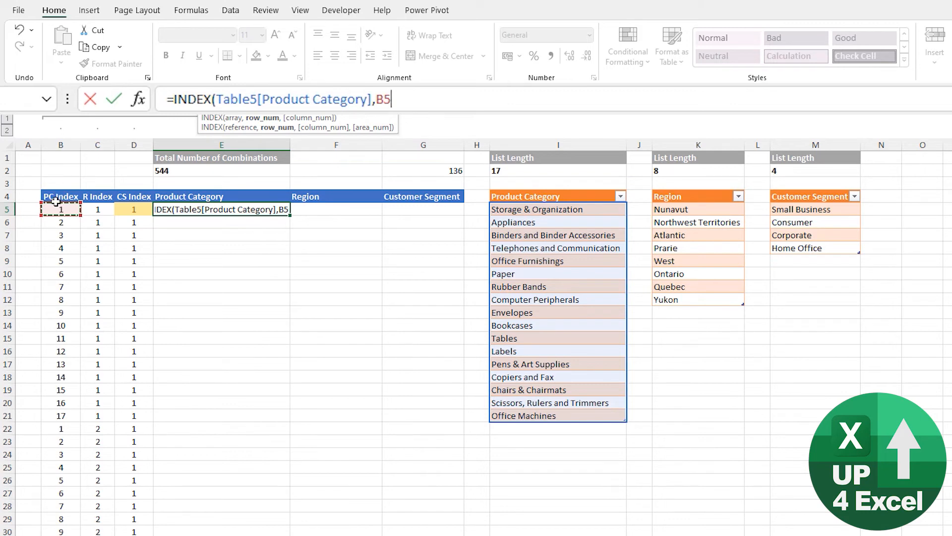
type(")")
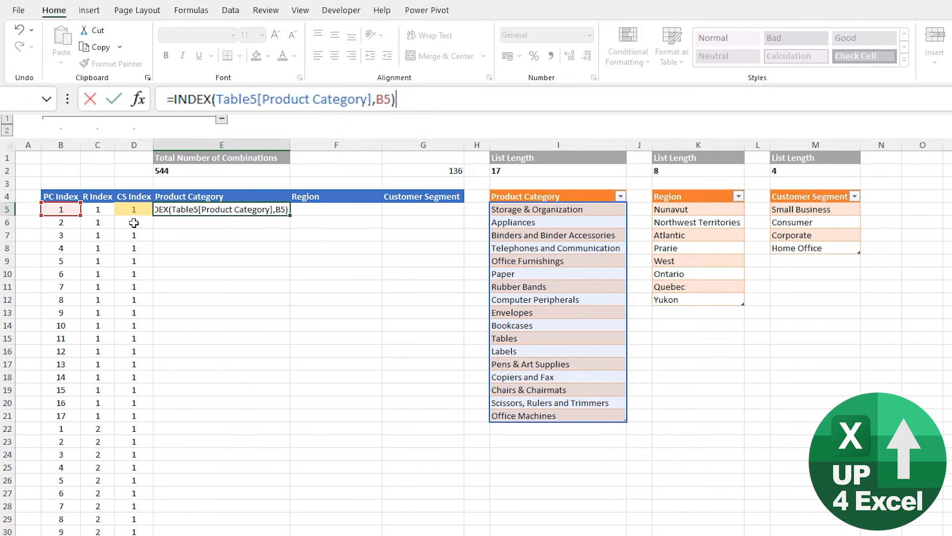
key("Return")
key("Up")
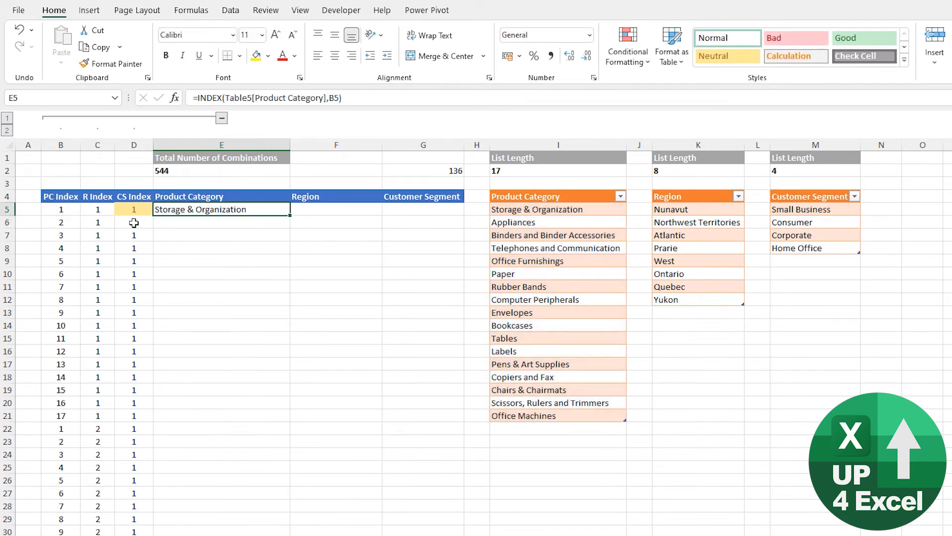
Convert the combinations range from PC Index to Customer Segment into a table with headers and apply the blue banded style.
key("ctrl+t")
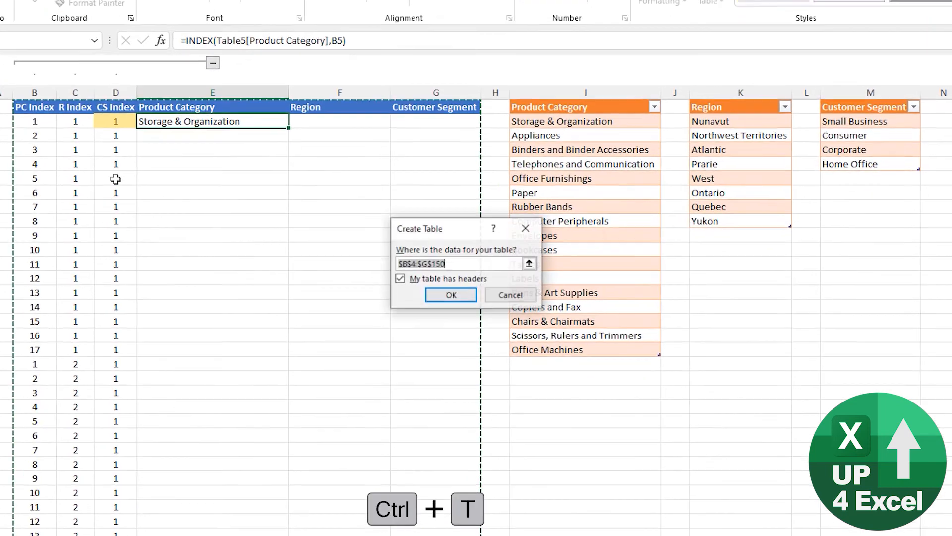
key("Return")
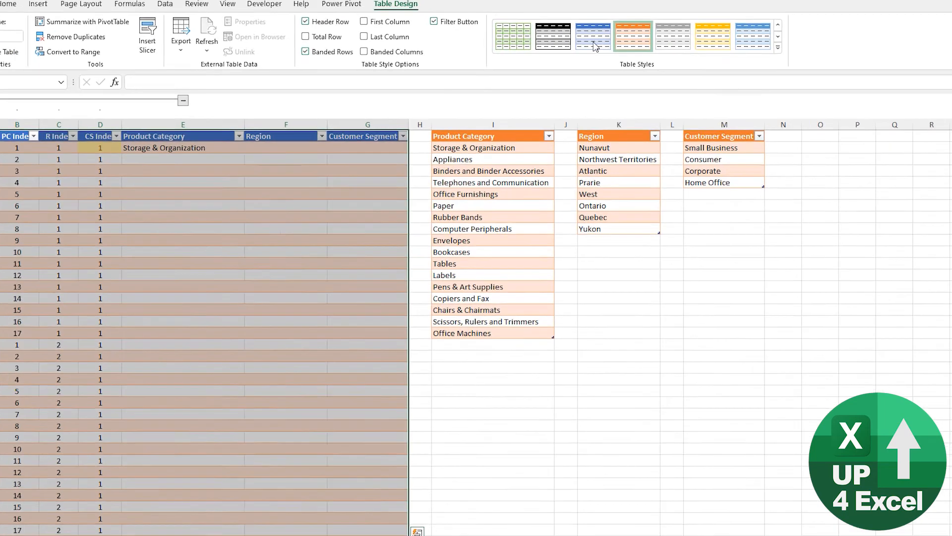
left_click(603, 39)
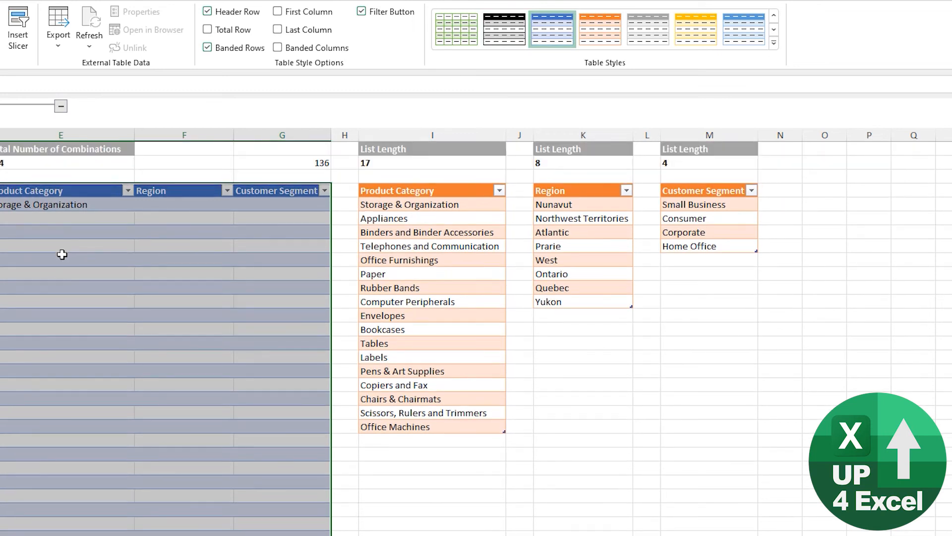
Replace the B5 reference in E5 with the table's PC Index column so it reads =INDEX(Table5[Product Category],[@[PC Index]]).
left_click(61, 165)
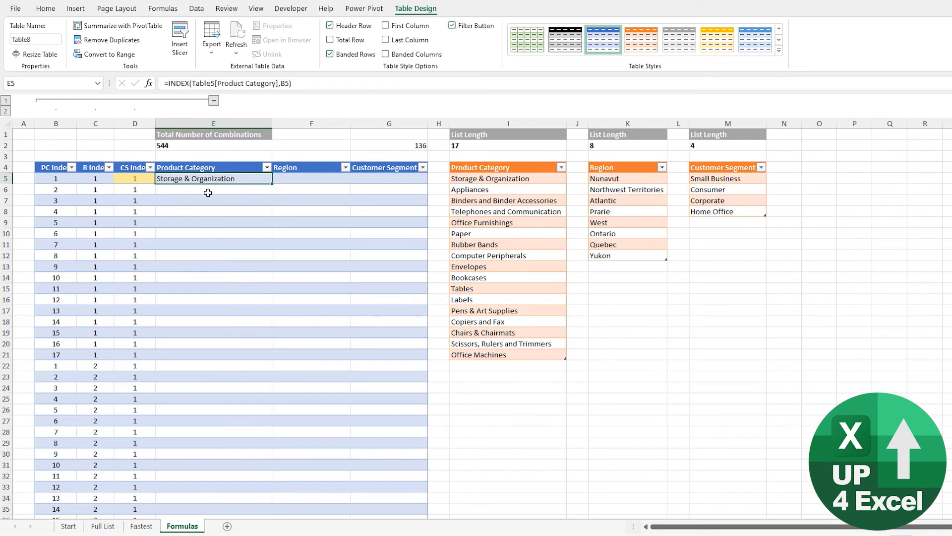
left_click(285, 84)
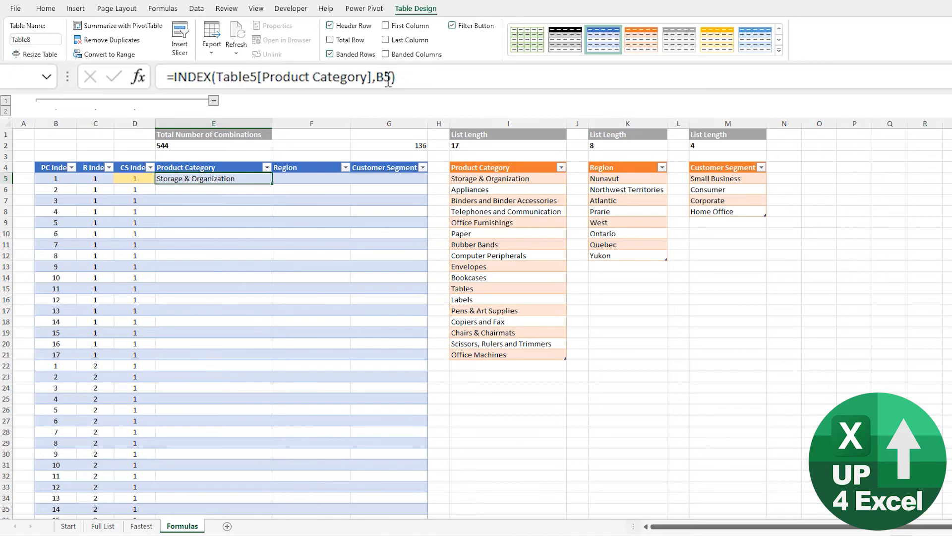
key("BackSpace")
key("Delete")
left_click(55, 177)
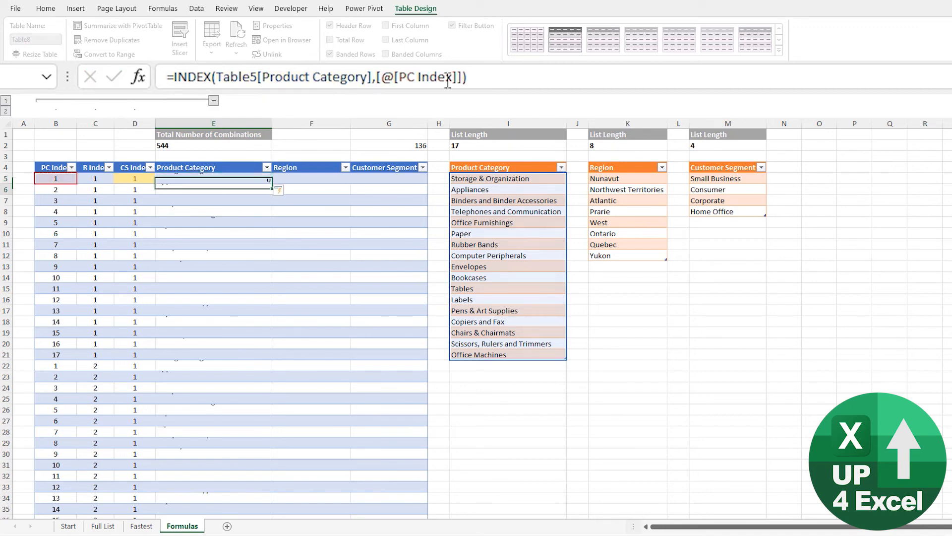
key("Return")
key("Up")
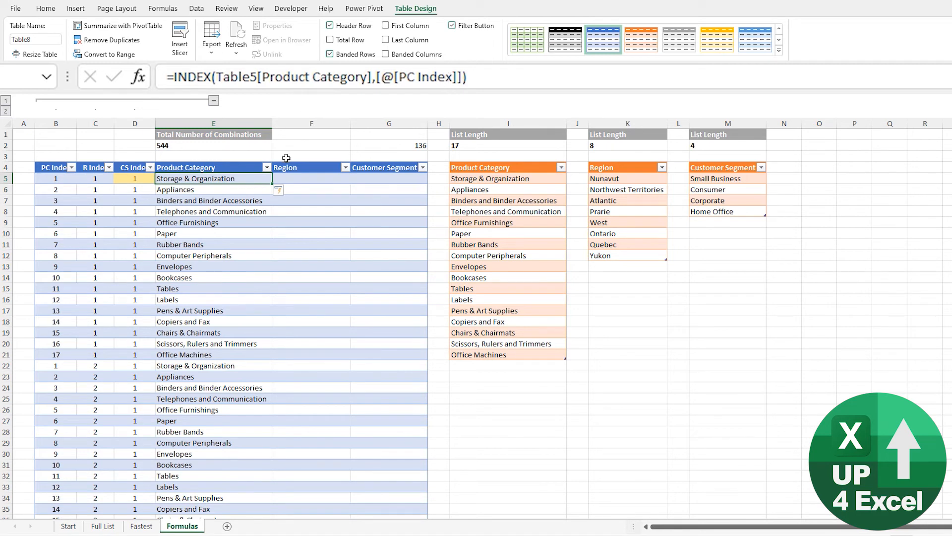
Enter =INDEX(Table6[Region],[@[R Index]]) in the first Region cell, F5.
left_click(290, 181)
type("=")
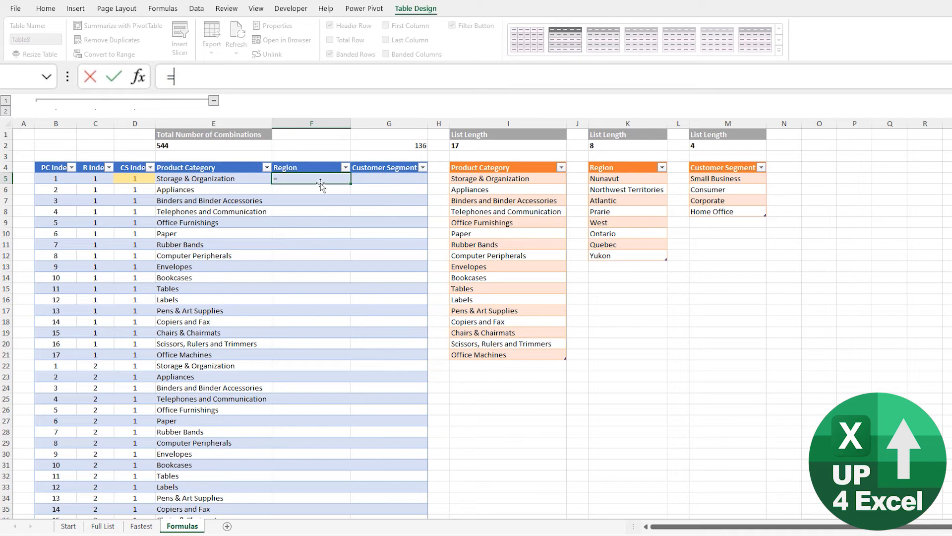
type("in")
key("Tab")
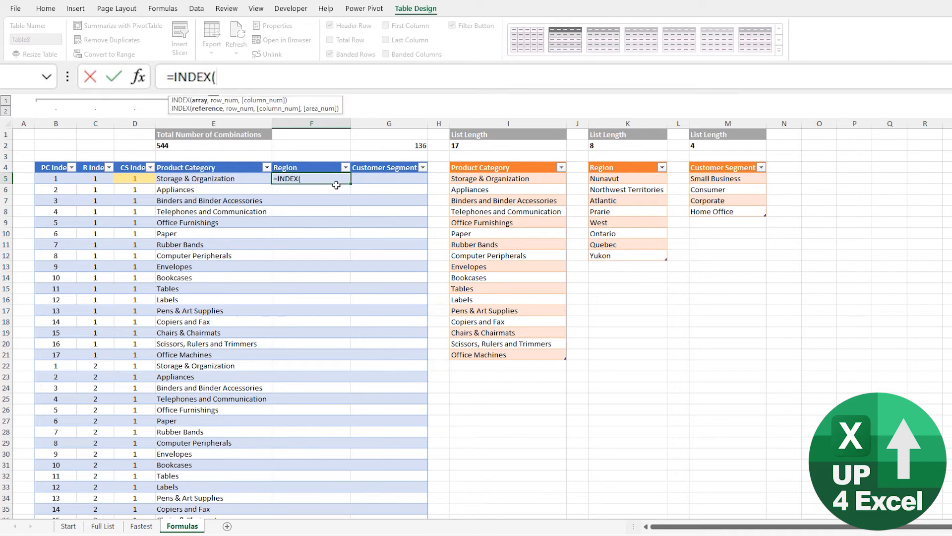
left_click(620, 162)
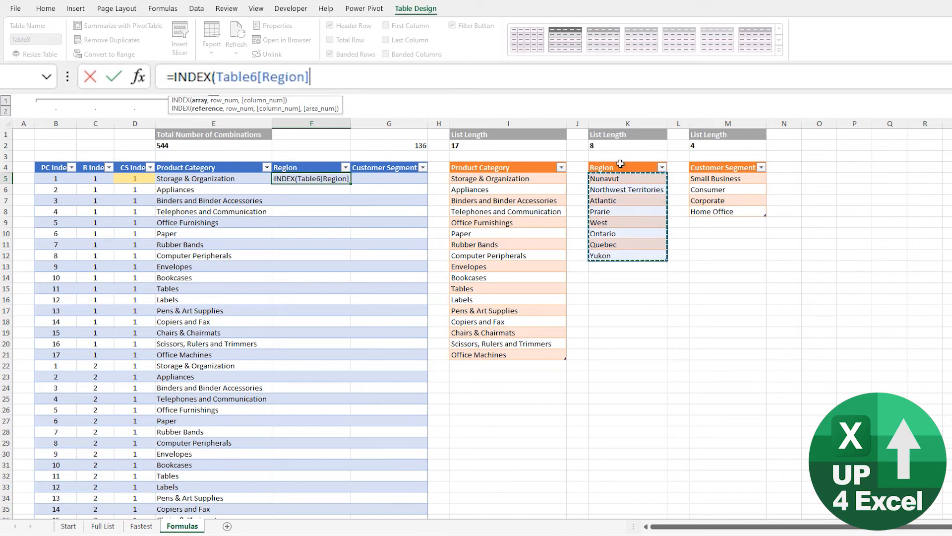
type(",")
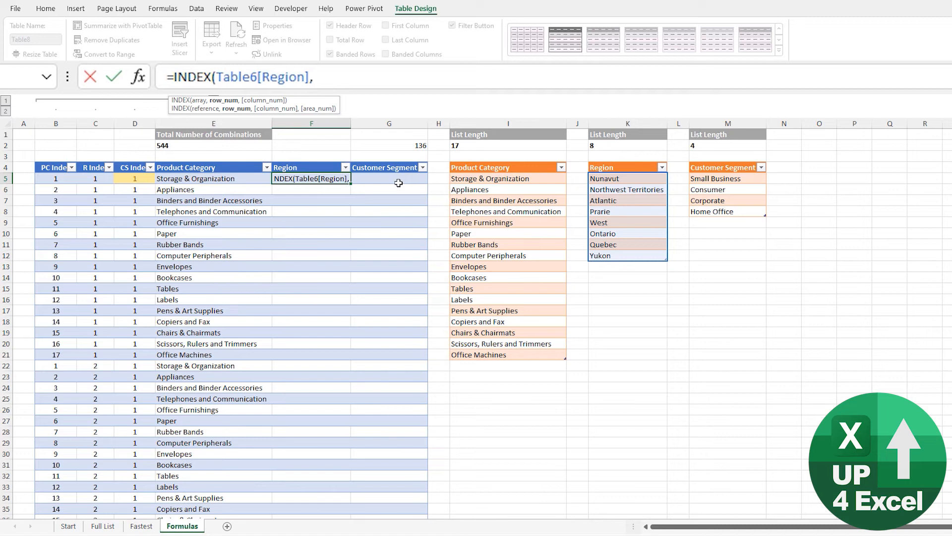
left_click(99, 178)
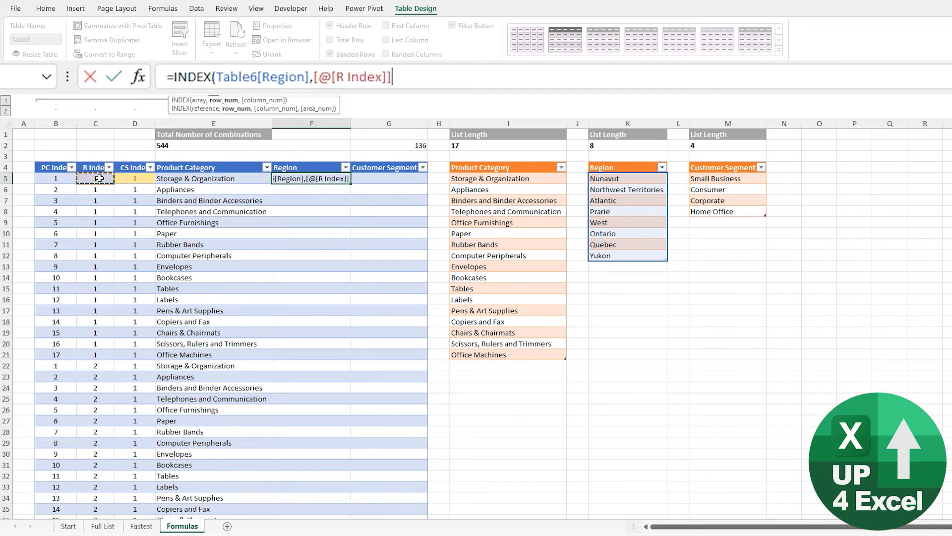
type(")")
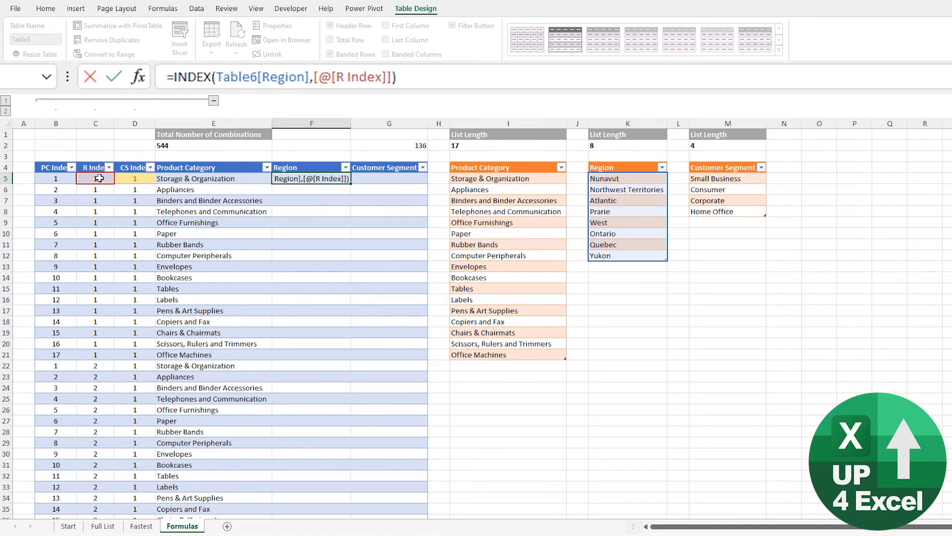
key("Return")
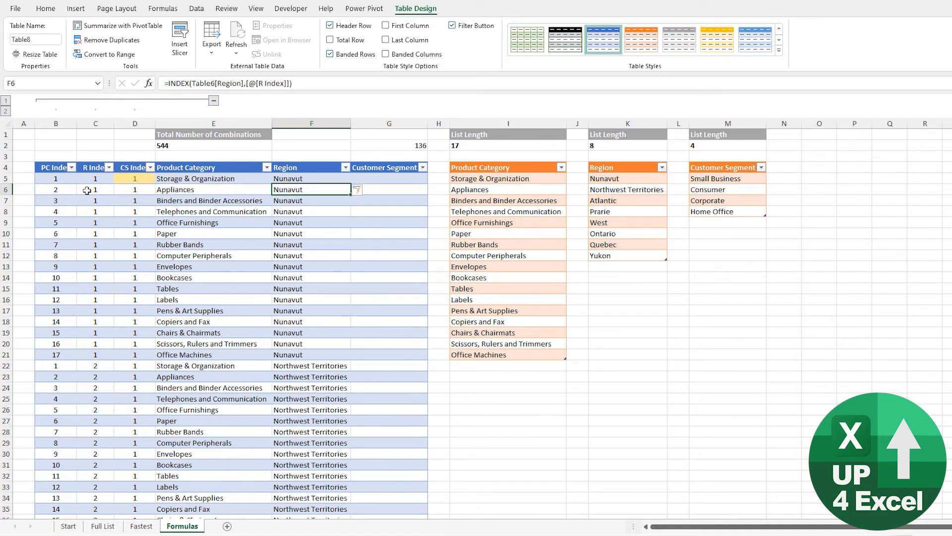
Enter =INDEX(Table7[Customer Segment],[@[CS Index]]) in the first Customer Segment cell, G5.
left_click(392, 178)
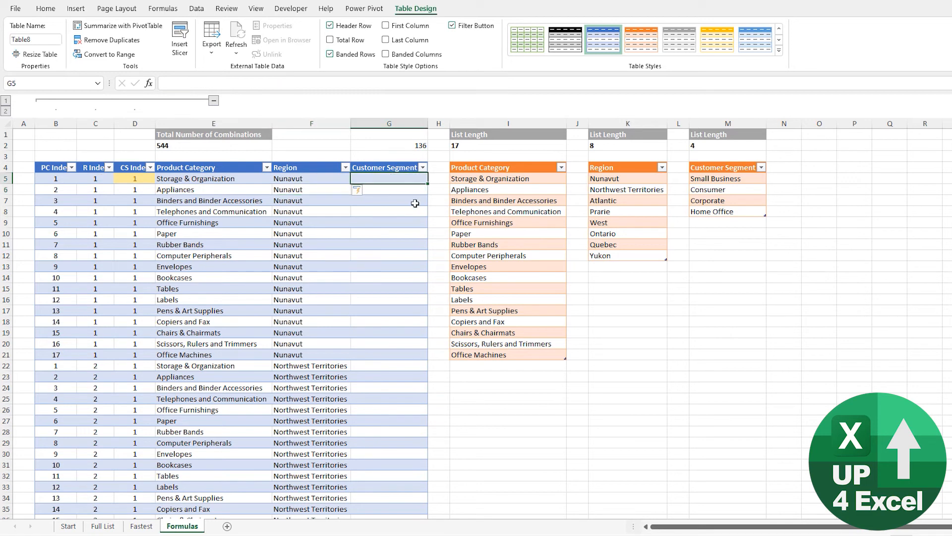
type("=ind")
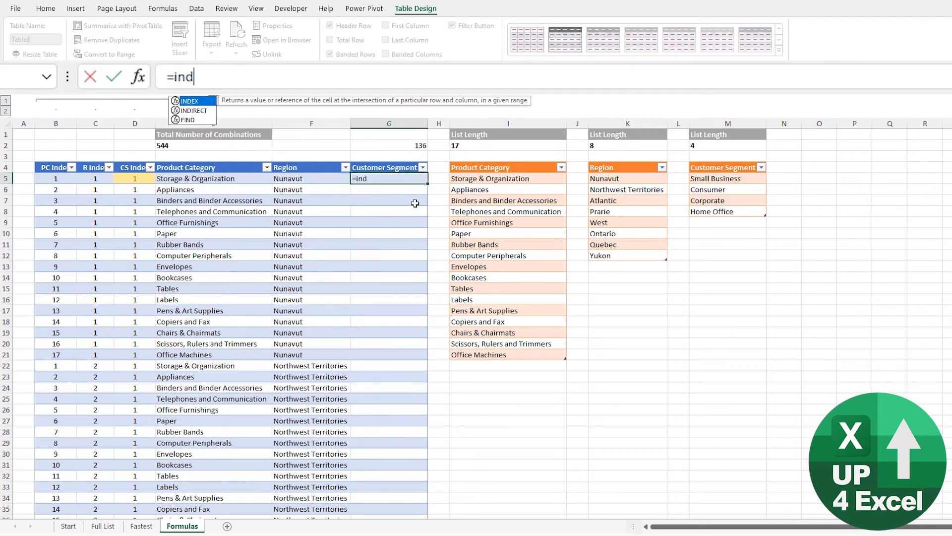
key("Tab")
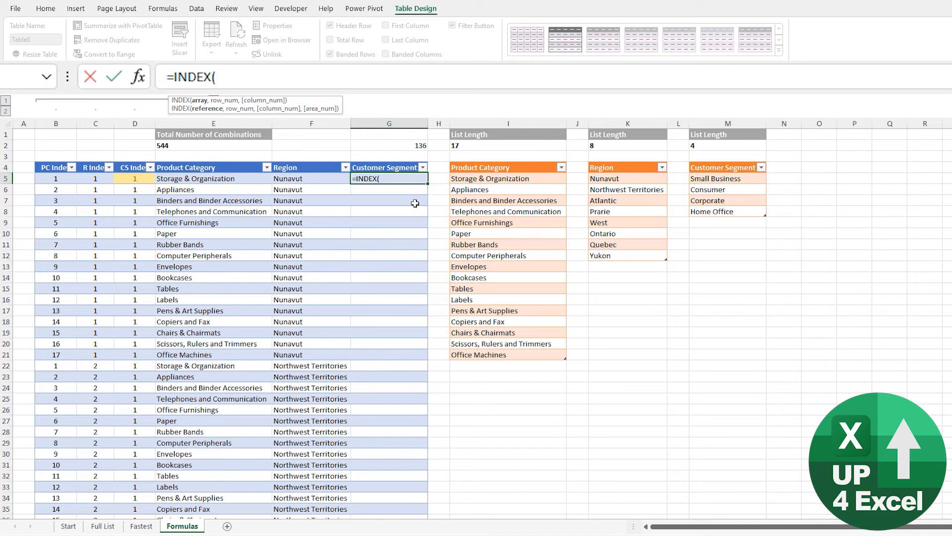
left_click(717, 161)
type(",")
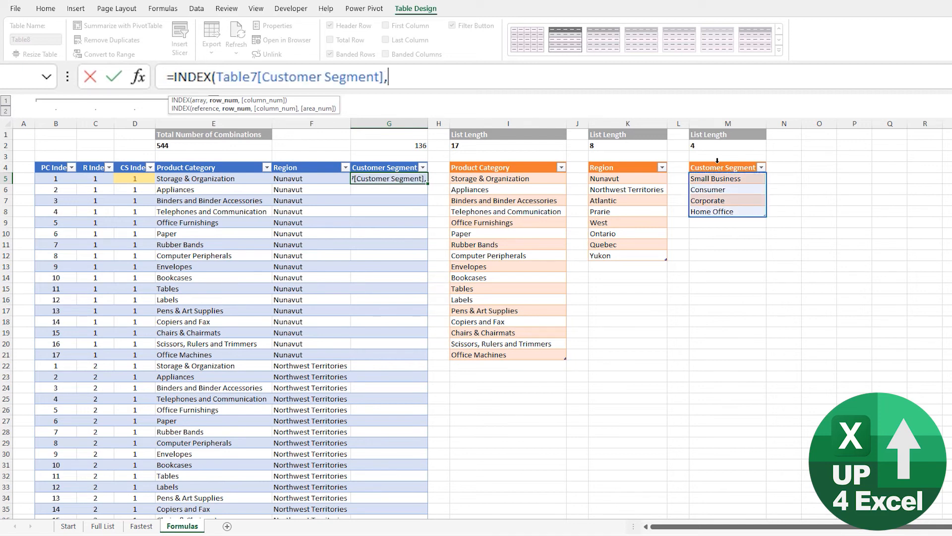
left_click(135, 177)
type(")")
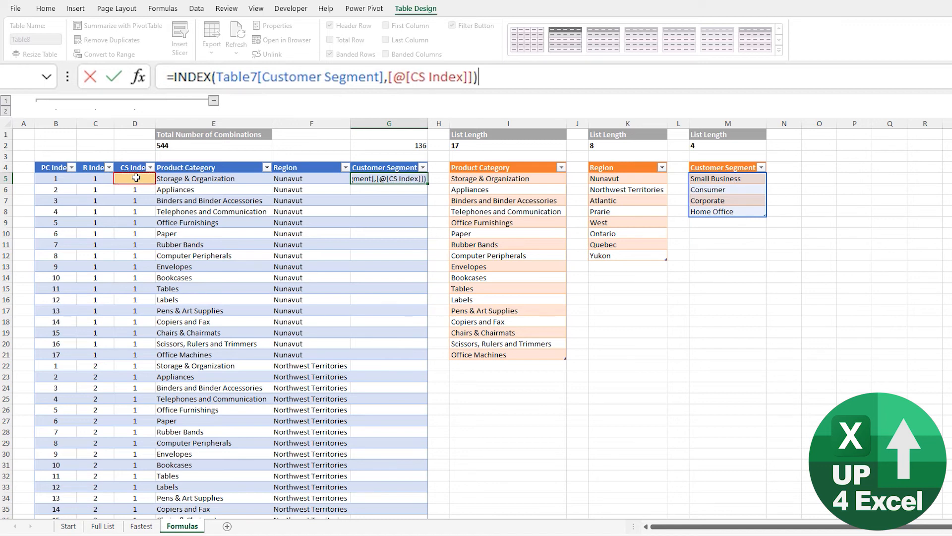
key("Return")
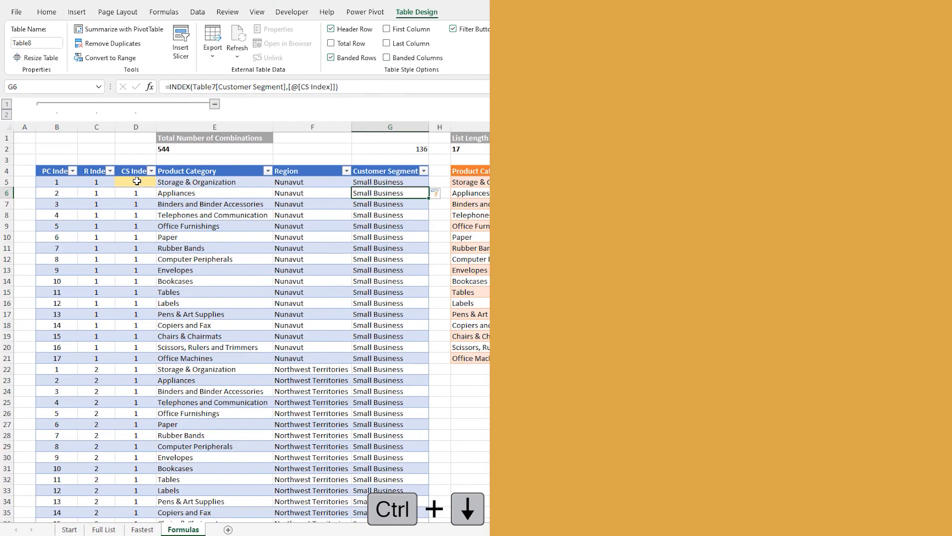
Extend the combinations table by copying its last row, B150:G150, down to row 745.
key("ctrl+Down")
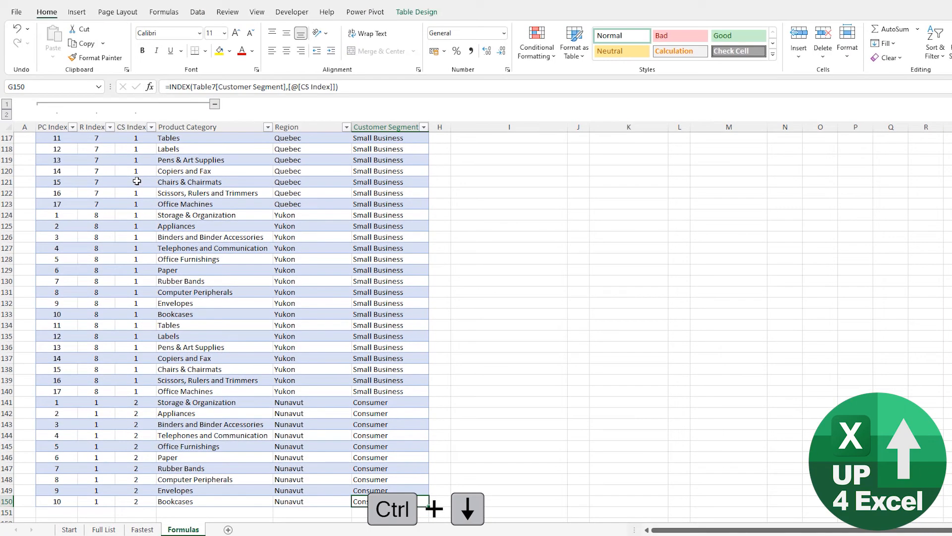
key("ctrl+Left")
key("ctrl+shift+Right")
key("ctrl+c")
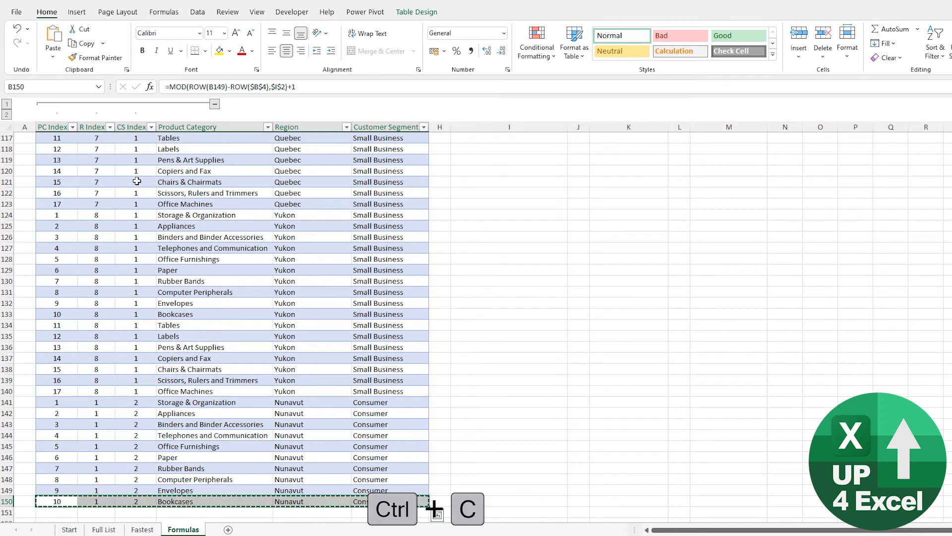
key("shift+Page_Down")
key("shift+Page_Down")
key("shift+Page_Down")
key("shift+Page_Down")
key("shift+Page_Down")
key("shift+Page_Down")
key("shift+Page_Down")
key("shift+Page_Down")
key("shift+Page_Down")
key("shift+Page_Down")
key("shift+Page_Down")
key("shift+Page_Down")
key("shift+Page_Down")
key("shift+Page_Down")
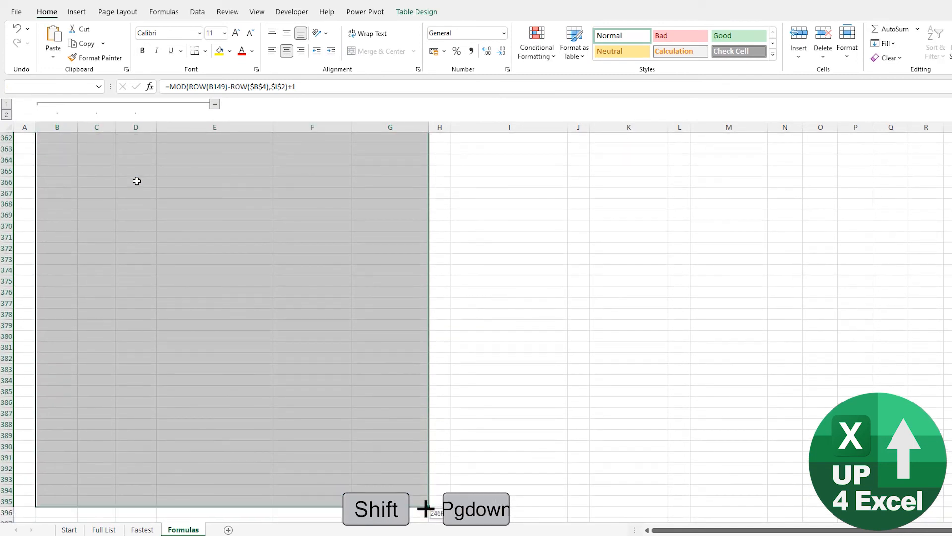
key("shift+Page_Down")
key("shift+Page_Down")
key("shift+Page_Down")
key("shift+Page_Down")
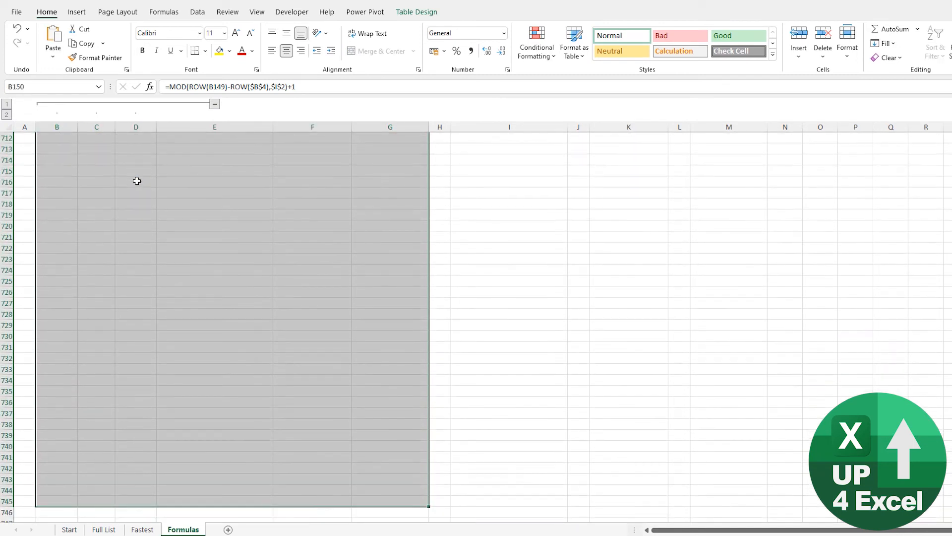
key("ctrl+v")
Examine the copied combination rows from row 150 down to row 570.
key("Right")
key("Right")
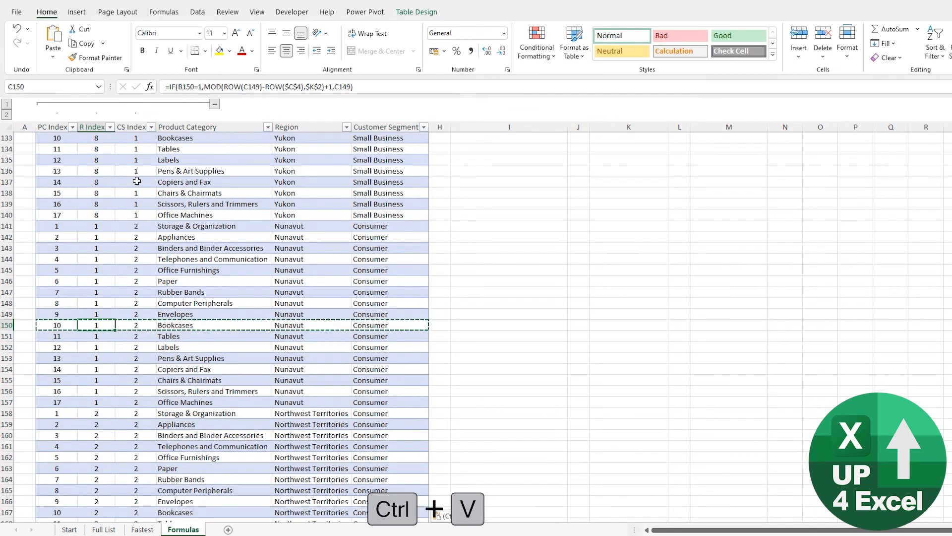
key("Right")
key("Down")
key("Down")
key("Down")
key("Down")
key("Down")
key("Down")
key("Down")
key("Down")
key("Down")
key("Down")
key("Down")
key("Down")
key("Down")
key("Down")
key("Down")
key("Down")
key("Down")
key("Down")
key("Down")
key("Down")
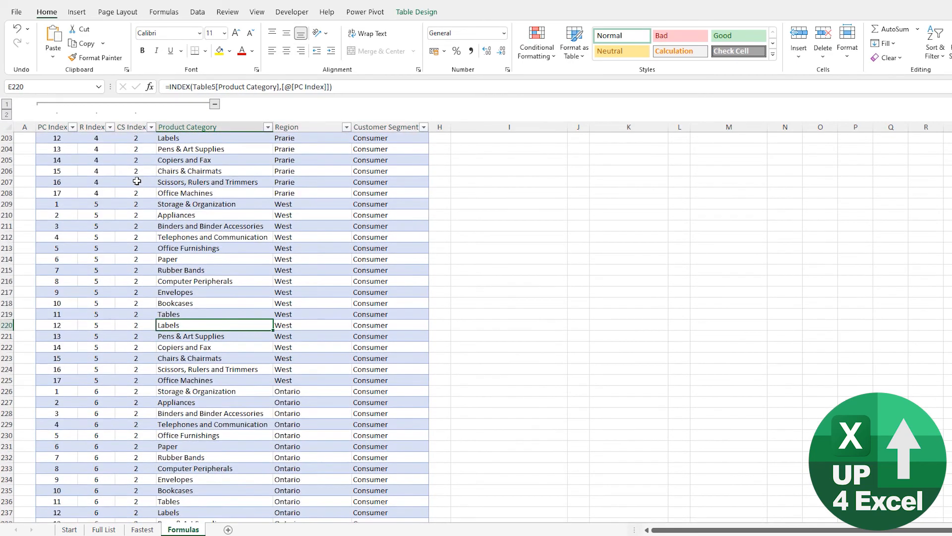
key("Down")
key("Down")
key("Down")
key("Down")
key("Down")
key("Down")
key("Down")
key("Down")
key("Down")
key("Down")
key("Down")
key("Down")
key("Down")
key("Down")
key("Down")
key("Down")
key("Down")
key("Down")
key("Down")
key("Down")
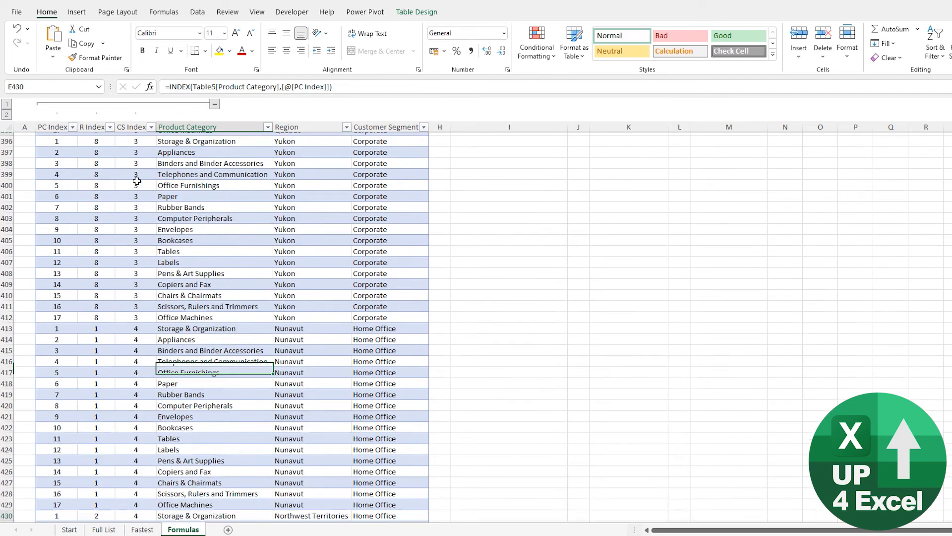
key("Down")
key("Down")
key("Down")
key("Down")
key("Down")
key("Down")
key("Down")
key("Down")
key("Down")
key("Down")
key("Down")
key("Down")
key("Down")
key("Down")
key("Down")
key("Down")
key("Down")
key("Down")
key("Down")
key("Down")
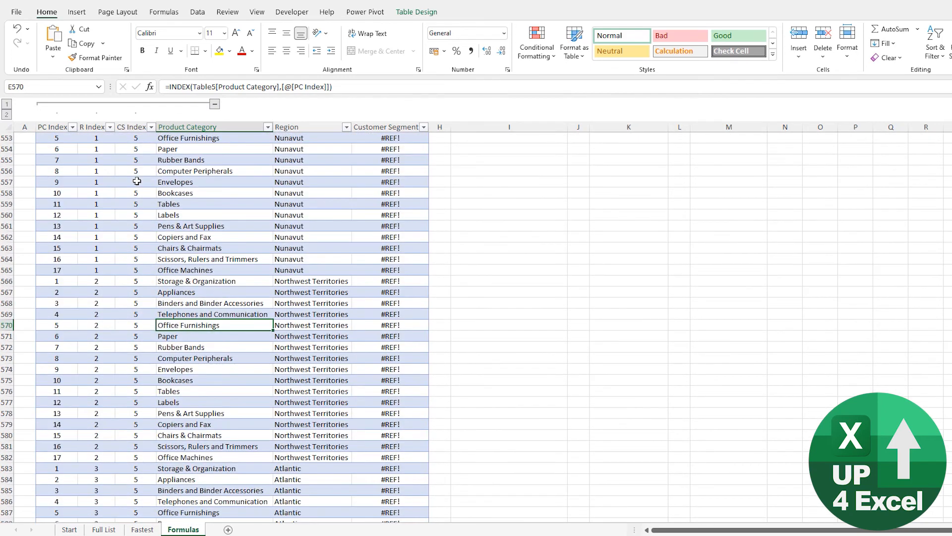
Inspect the Customer Segment and CS Index cells around rows 548 and 549, where the last valid combination ends.
key("Up")
key("Up")
key("Up")
key("Up")
key("Up")
key("Up")
key("Up")
key("Up")
key("Up")
key("Up")
key("Up")
key("Up")
key("Up")
key("Up")
key("Up")
key("Up")
key("Up")
key("Up")
key("Up")
key("Up")
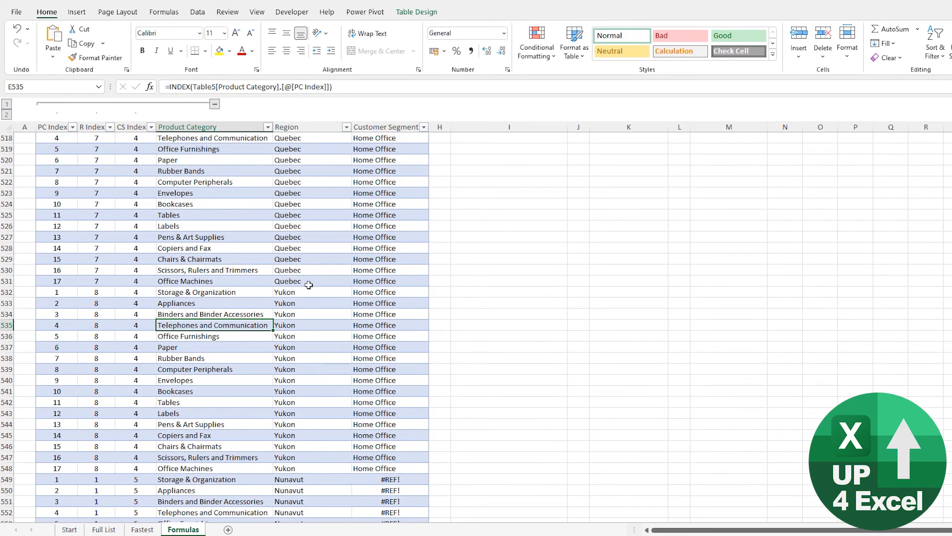
scroll(318, 298, "down", 1)
left_click(392, 448)
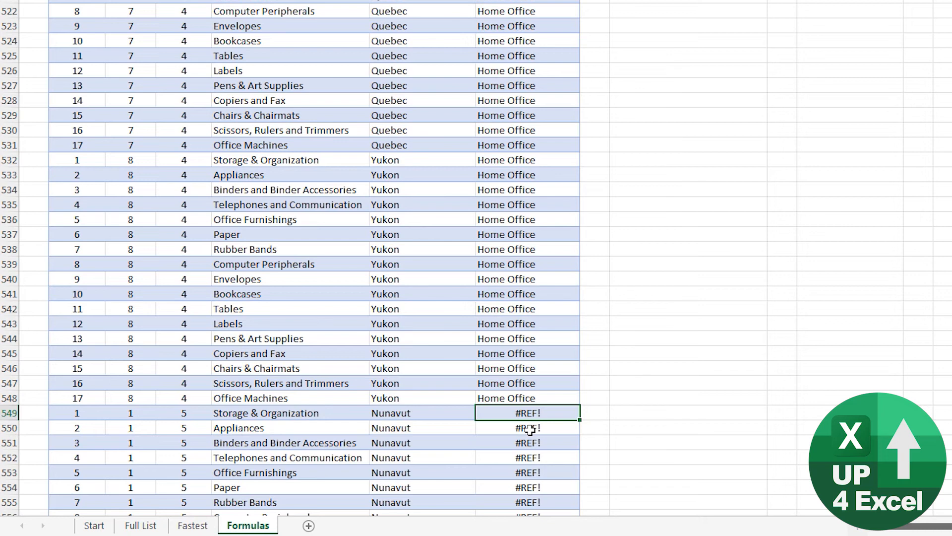
key("Left")
key("Left")
key("Left")
key("Left")
key("Right")
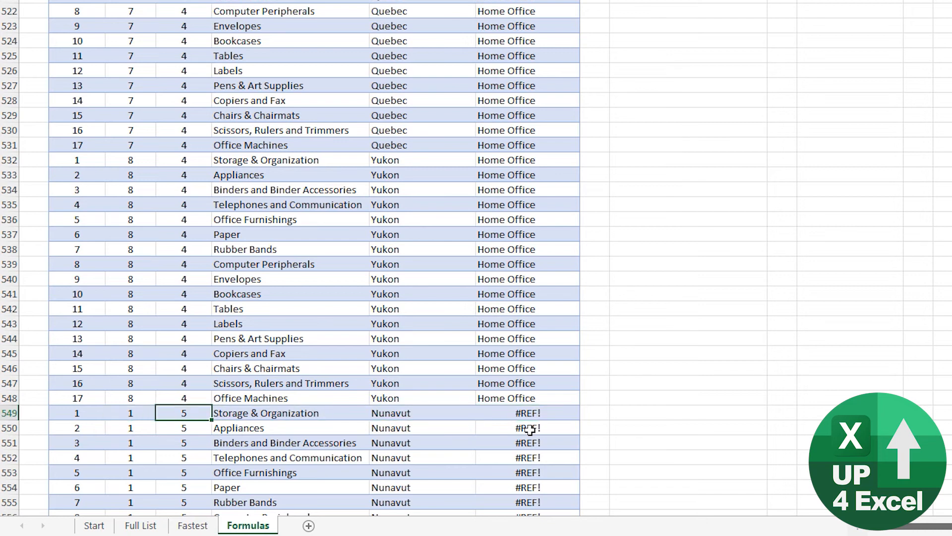
key("Up")
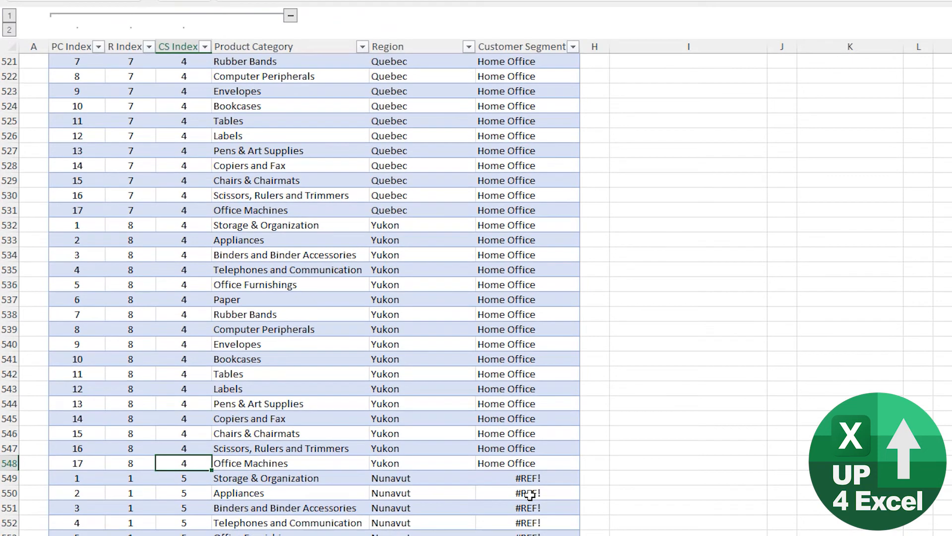
Review the CS Index formula in D6 and compare the first and last rows of the combinations table.
key("ctrl+Up")
key("ctrl+Up")
key("Down")
key("Down")
key("Down")
key("Down")
key("Down")
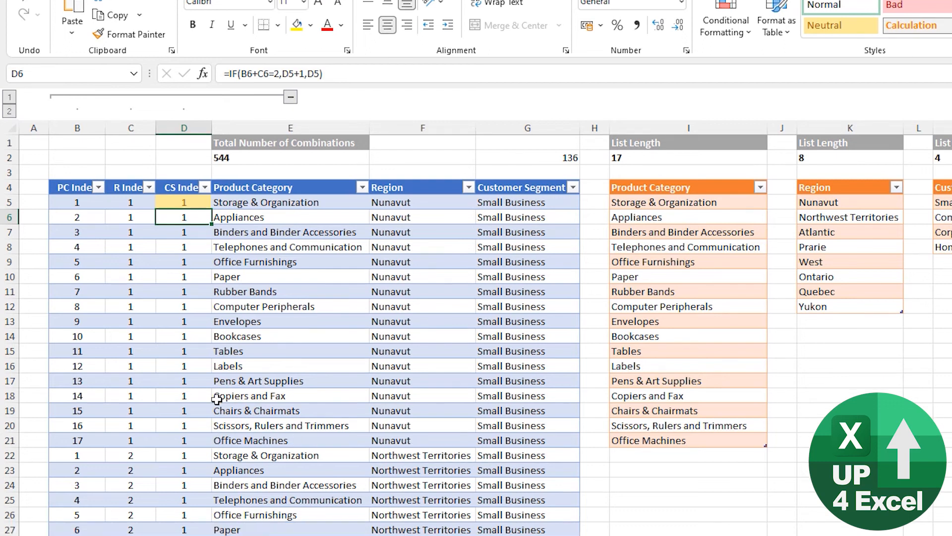
key("ctrl+Down")
key("Up")
key("Up")
key("Up")
key("Up")
key("Up")
key("Up")
key("Up")
key("Up")
key("Up")
key("Up")
key("Up")
key("Up")
key("Up")
key("Up")
key("Up")
key("Up")
key("Up")
key("Up")
key("Up")
key("Up")
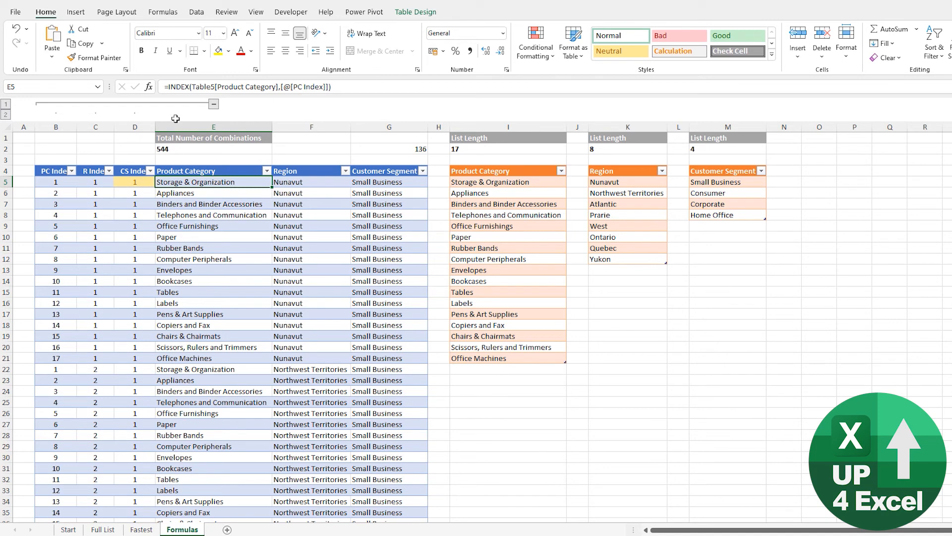
Wrap the Product Category formula in E5 in an IF that returns "" when CS Index exceeds $M$2, otherwise the INDEX lookup.
left_click(167, 87)
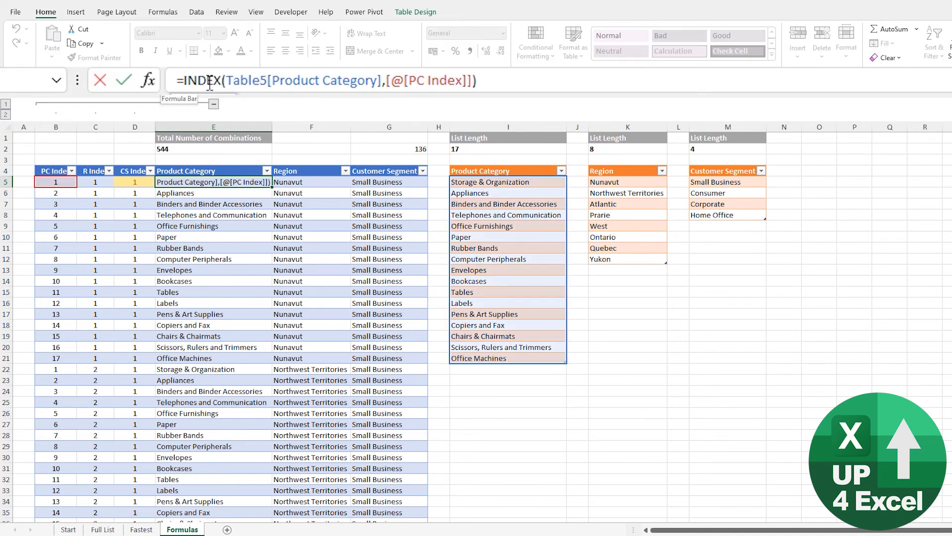
type("if(")
left_click(143, 182)
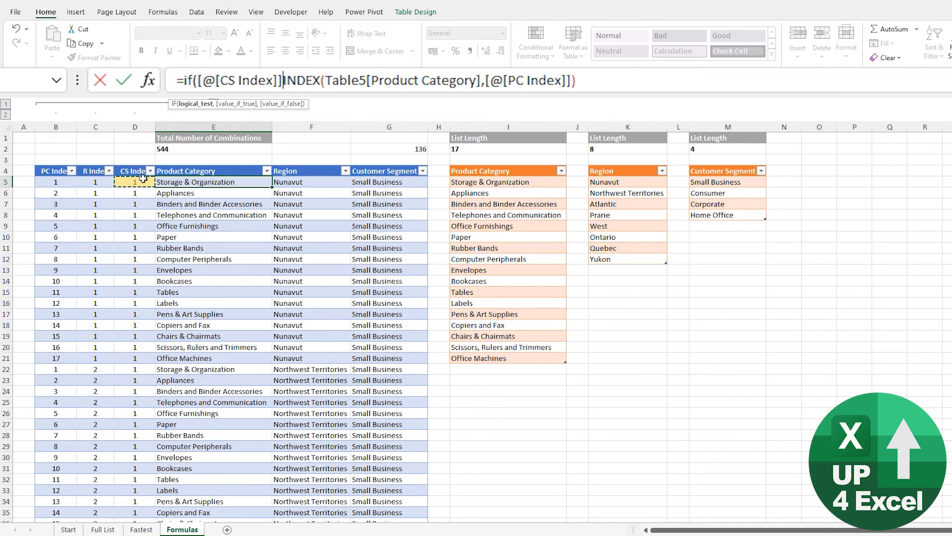
type(">")
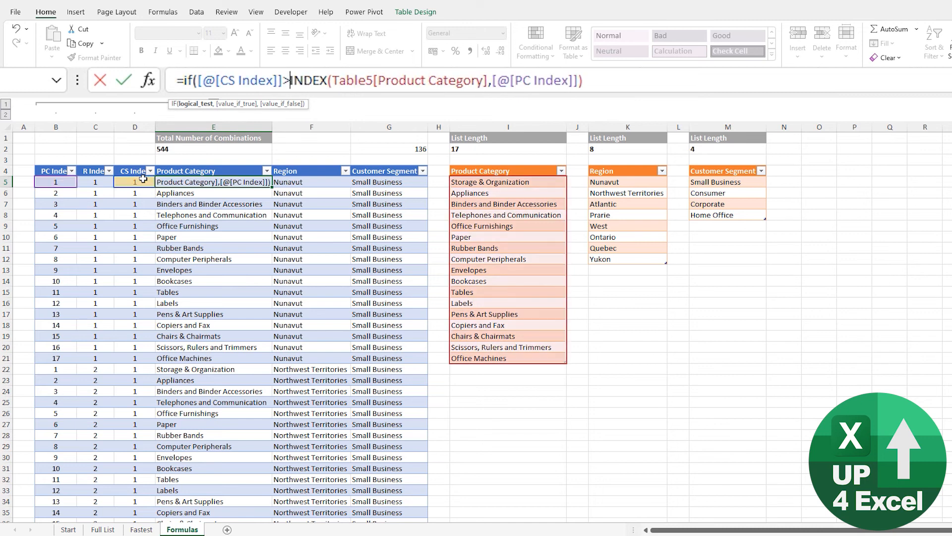
left_click(718, 150)
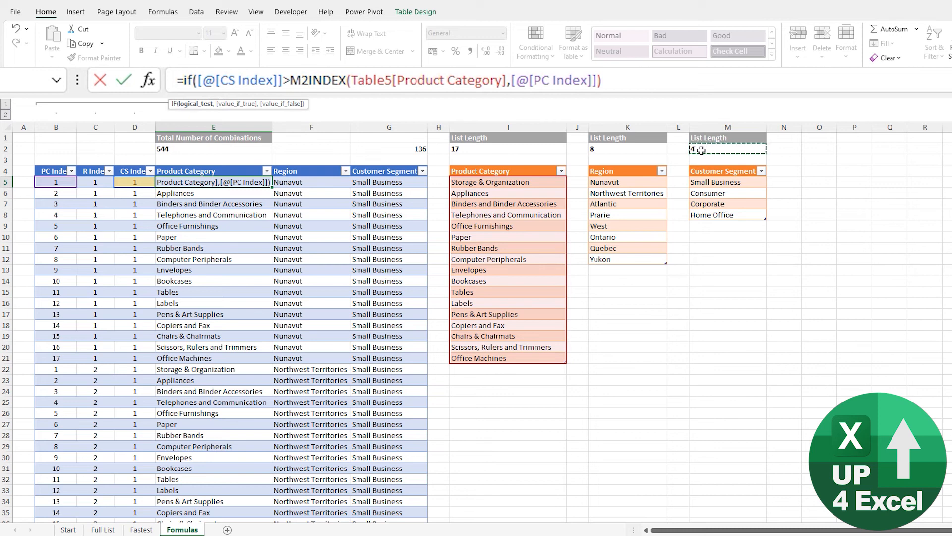
key("F4")
type(",\"\"")
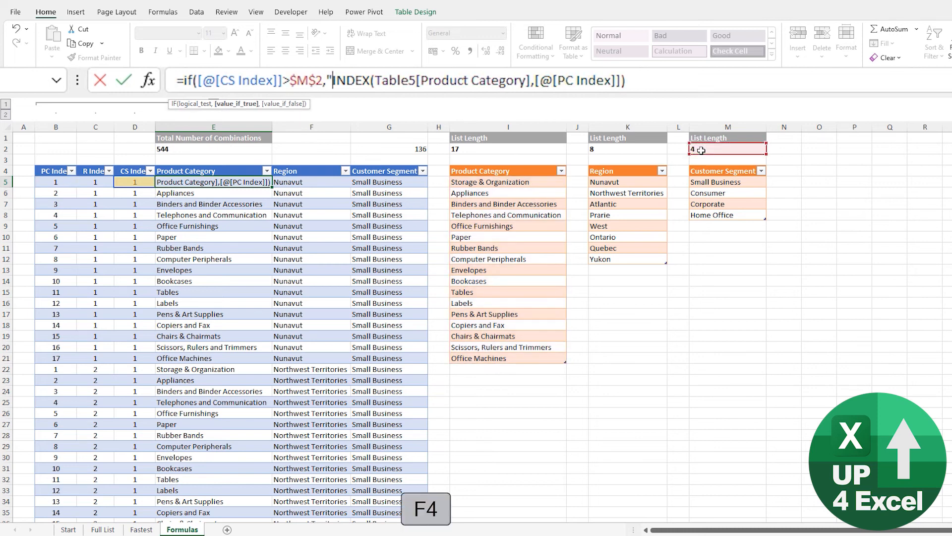
type(",")
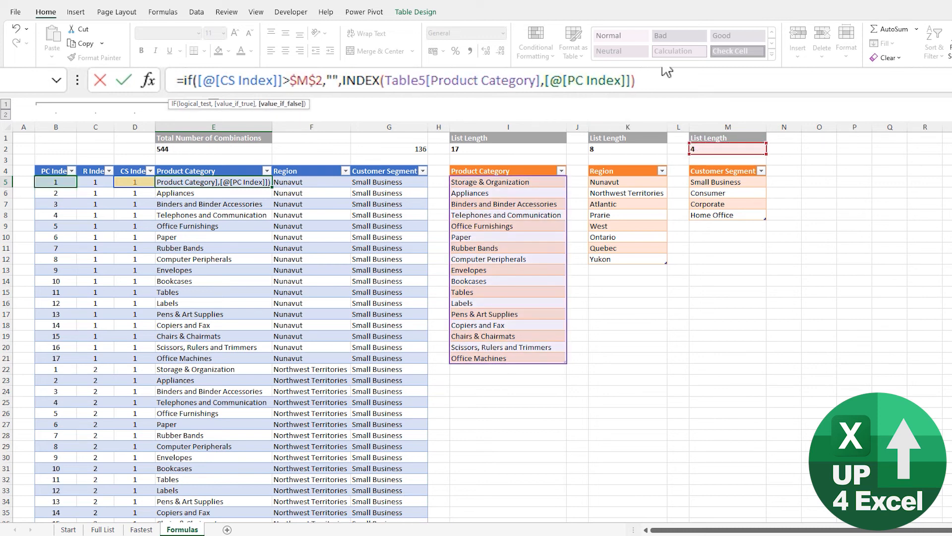
left_click(650, 84)
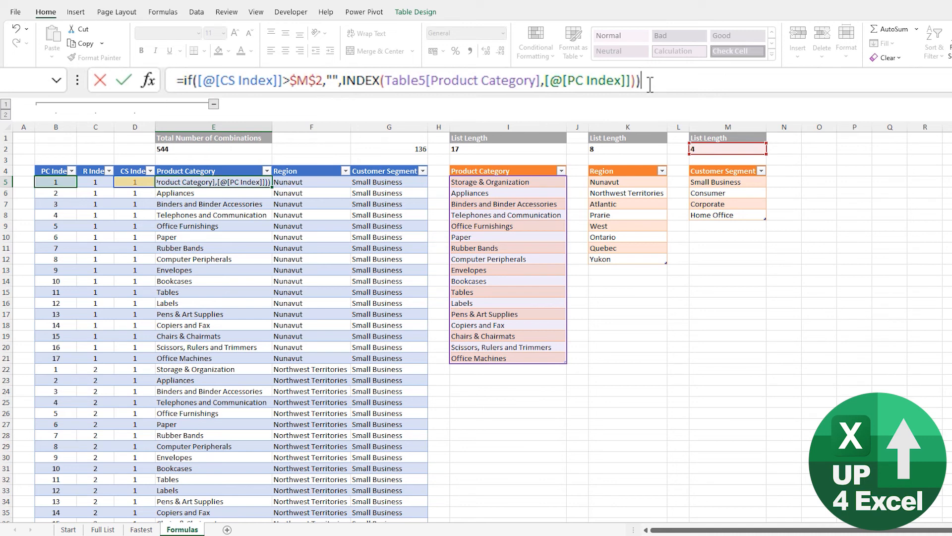
key("Return")
key("Up")
key("Right")
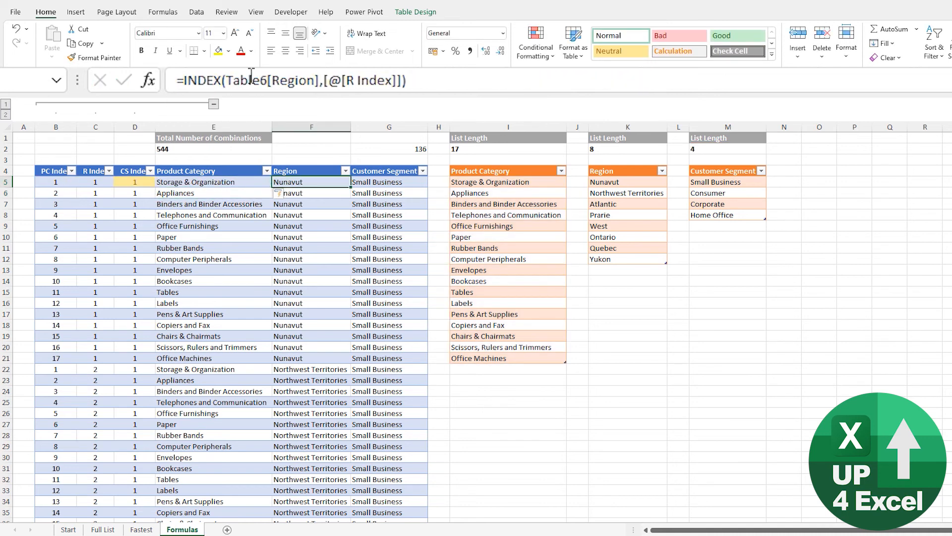
Copy the IF([@[CS Index]]>$M$2,"", portion of the Product Category formula into the Region formula in F5 and add the closing parenthesis.
left_click(173, 183)
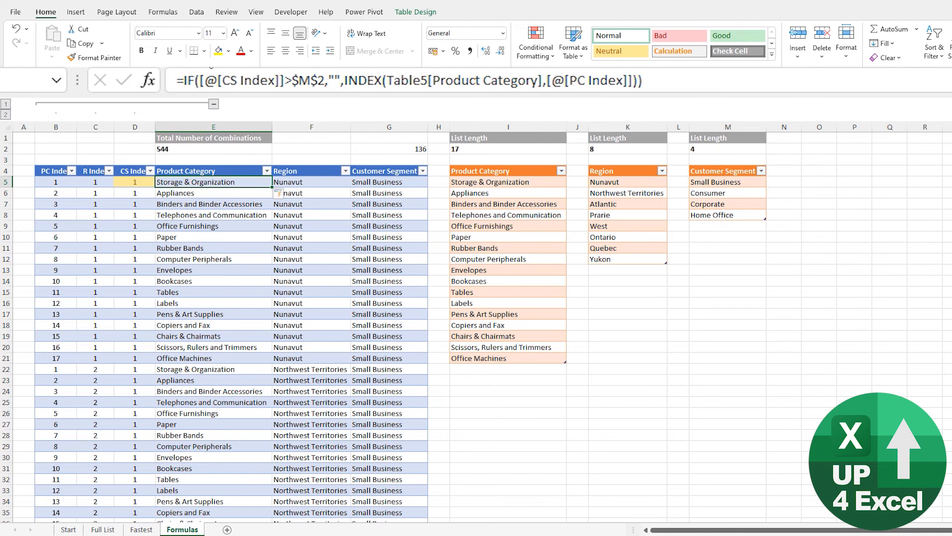
left_click_drag(183, 81, 341, 82)
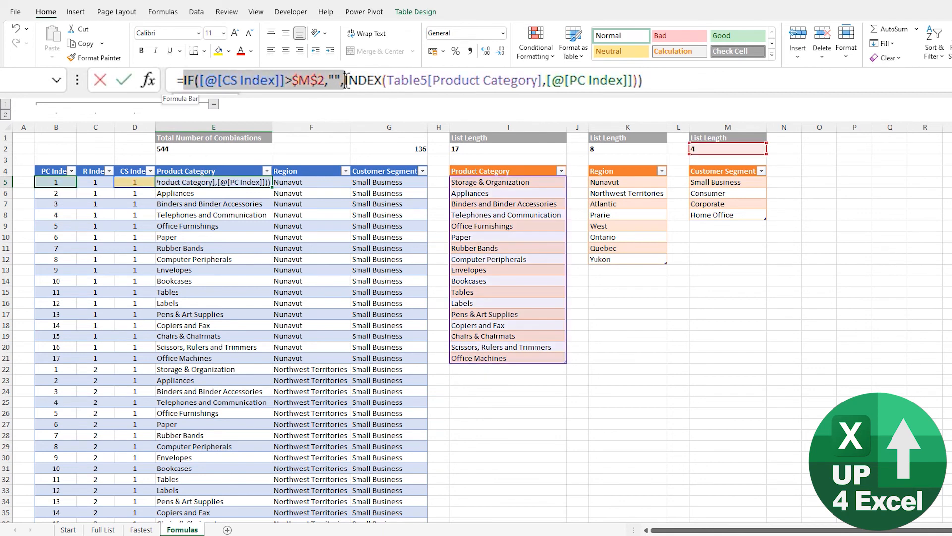
key("ctrl+c")
key("Return")
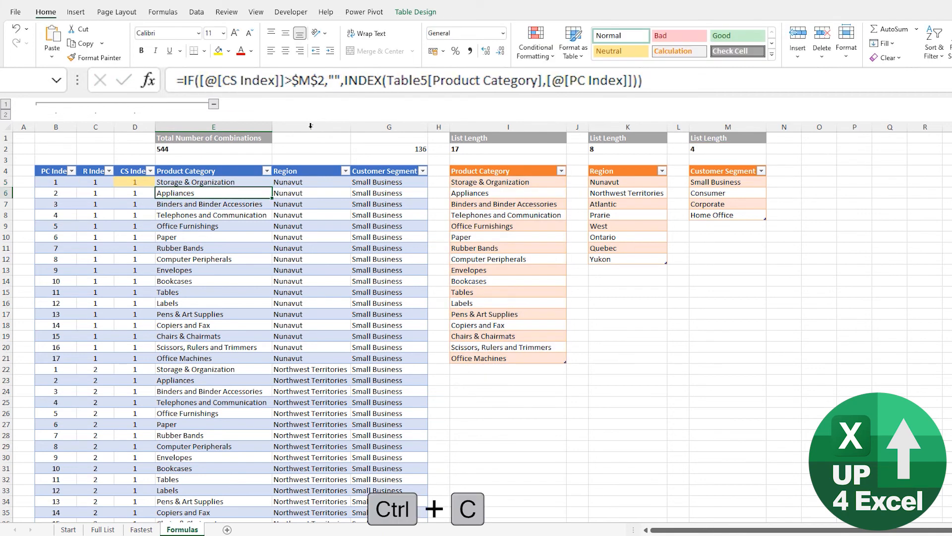
left_click(293, 183)
left_click(185, 81)
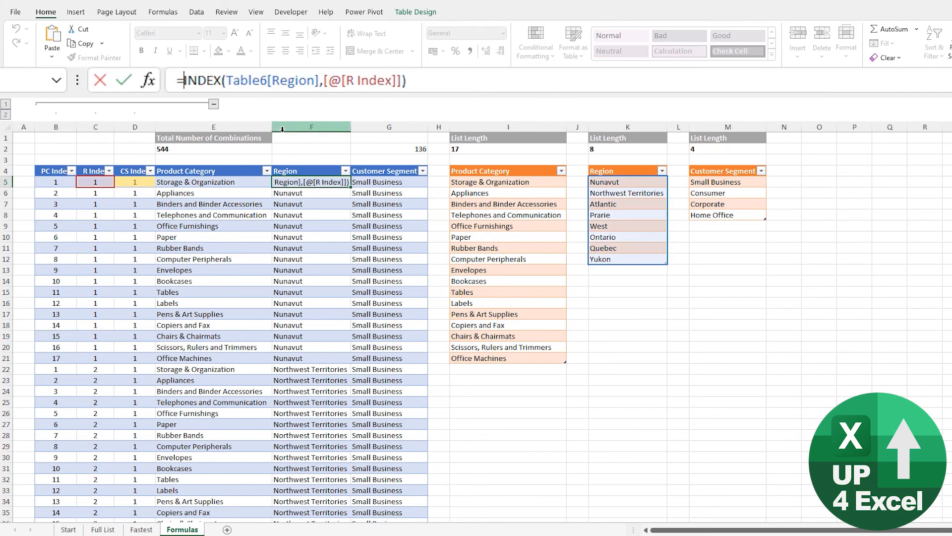
key("ctrl+v")
left_click(619, 83)
type(")")
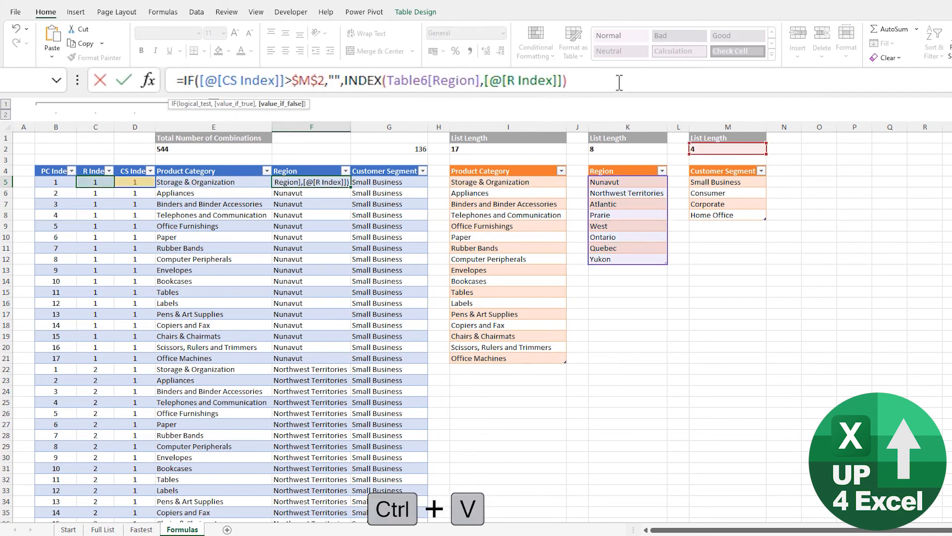
type(")")
key("Tab")
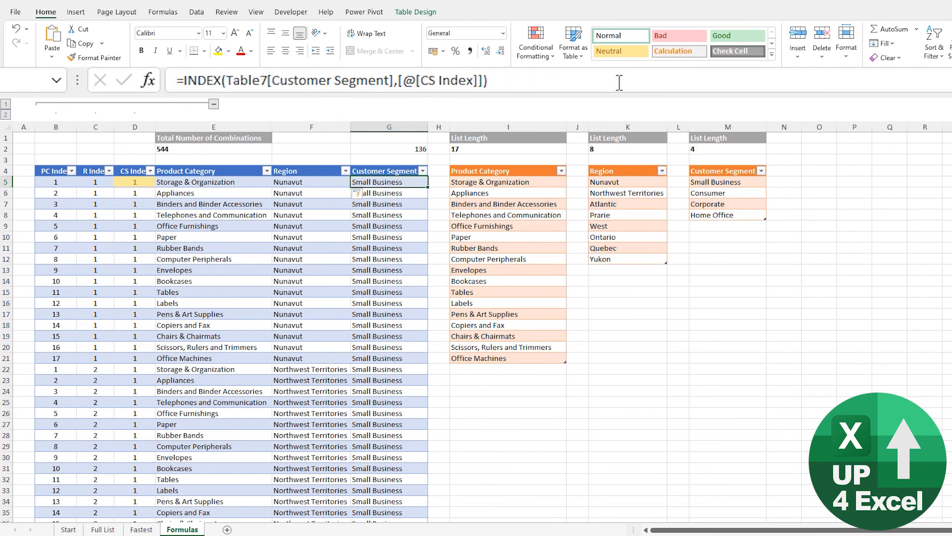
Add the same copied IF blanking test around the Customer Segment INDEX formula in G5.
key("F2")
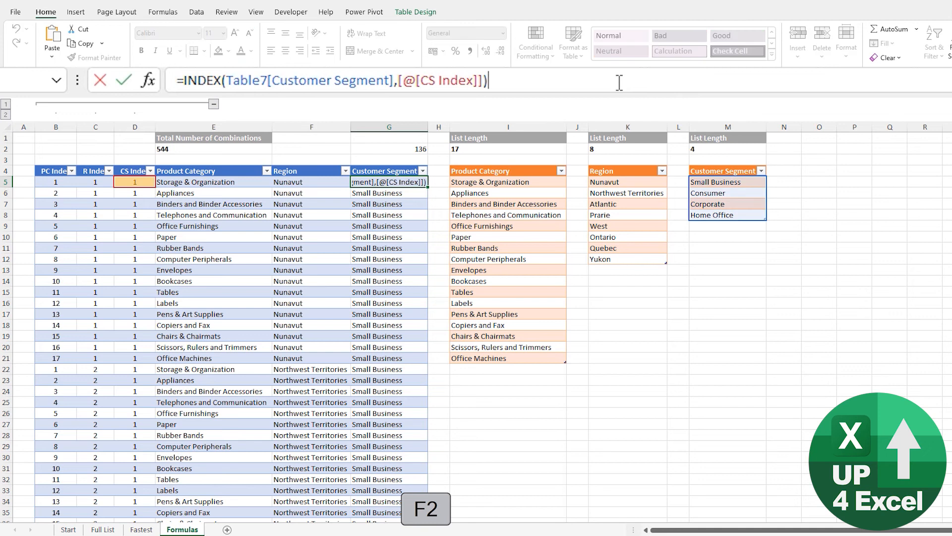
key("ctrl+Home")
key("ctrl+v")
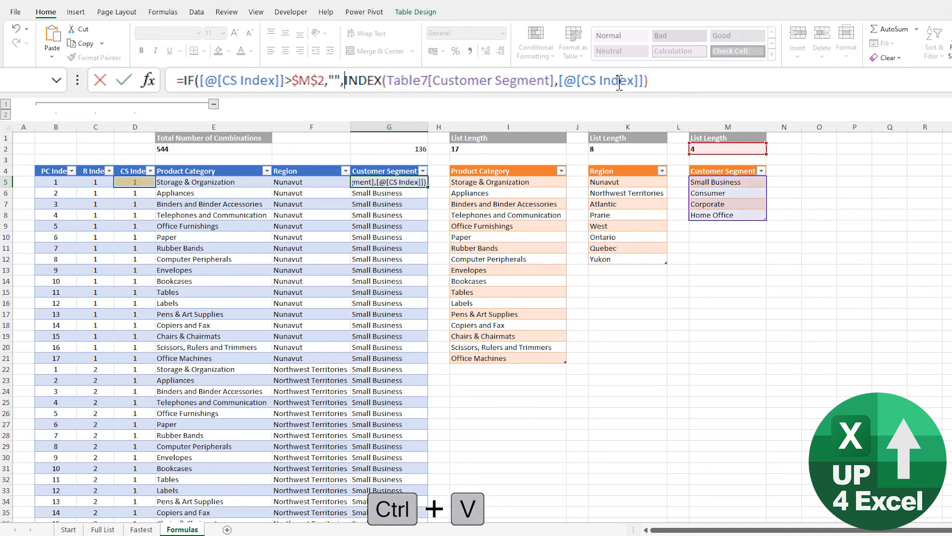
key("ctrl+End")
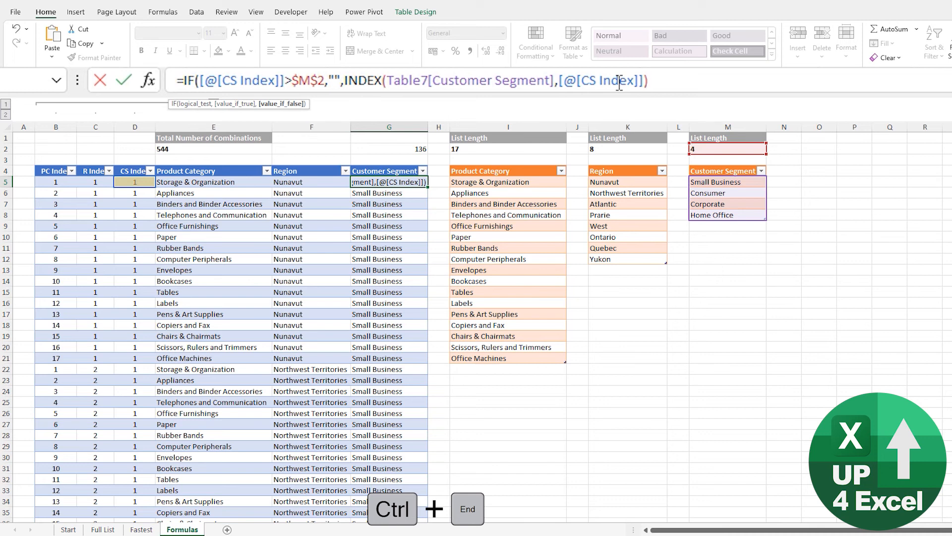
type(")")
key("Return")
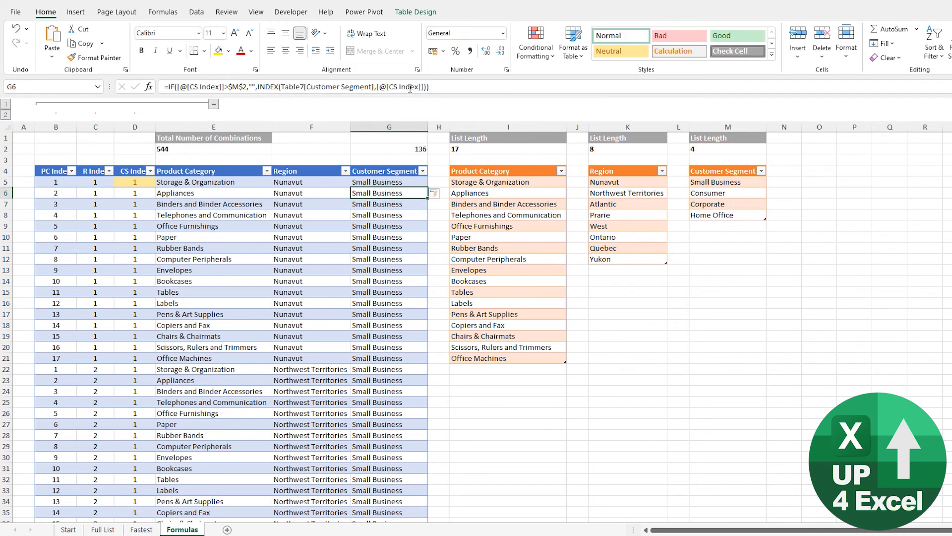
Examine the combinations table down to row 565 to check the rows beyond the last valid combination.
key("Page_Down")
key("Page_Down")
key("Page_Down")
key("Page_Down")
key("Page_Down")
key("Page_Down")
key("Page_Down")
key("Page_Down")
key("Page_Down")
key("Page_Down")
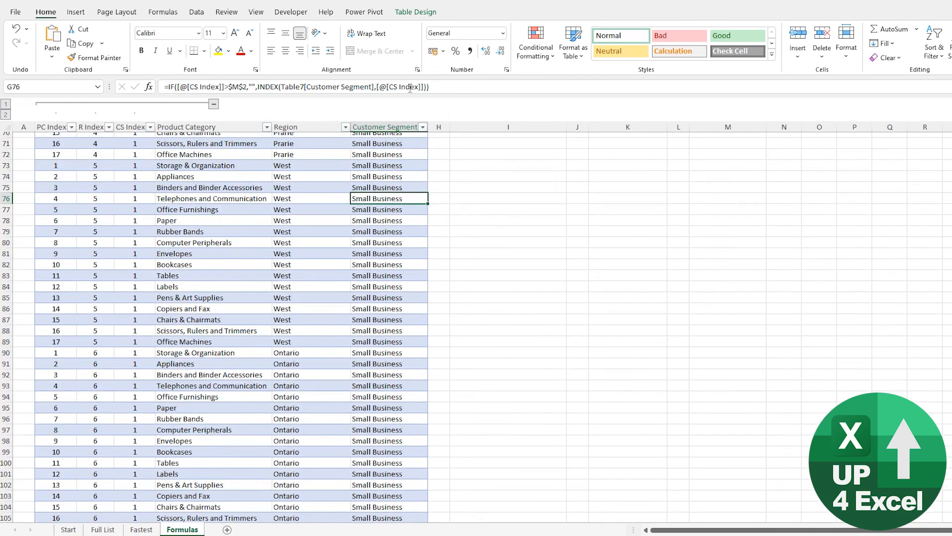
key("Page_Down")
key("Page_Down")
key("Page_Down")
key("Page_Down")
key("Page_Down")
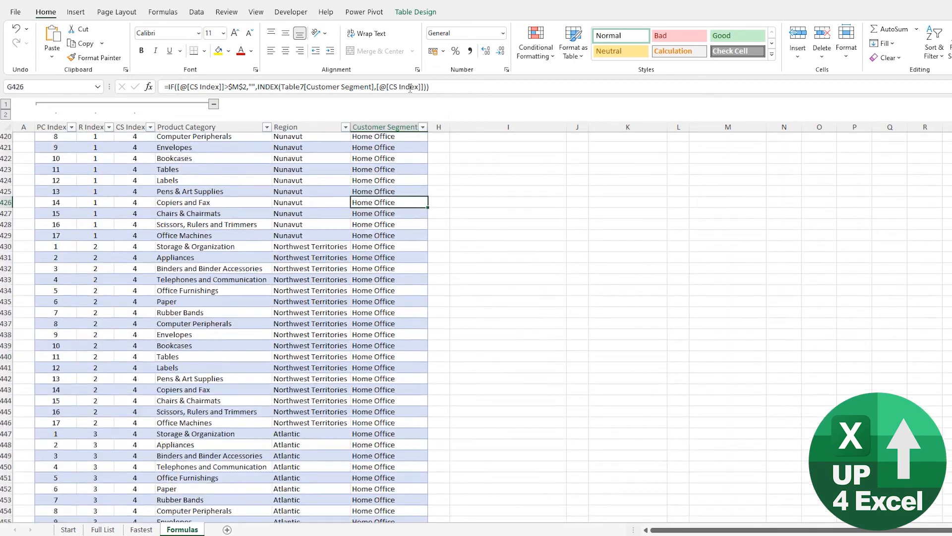
key("Down")
key("Down")
key("Down")
key("Down")
key("Down")
key("Down")
key("Down")
key("Down")
key("Down")
key("Down")
key("Down")
key("Down")
key("Down")
key("Down")
key("Down")
key("Down")
key("Down")
key("Down")
key("Down")
key("Down")
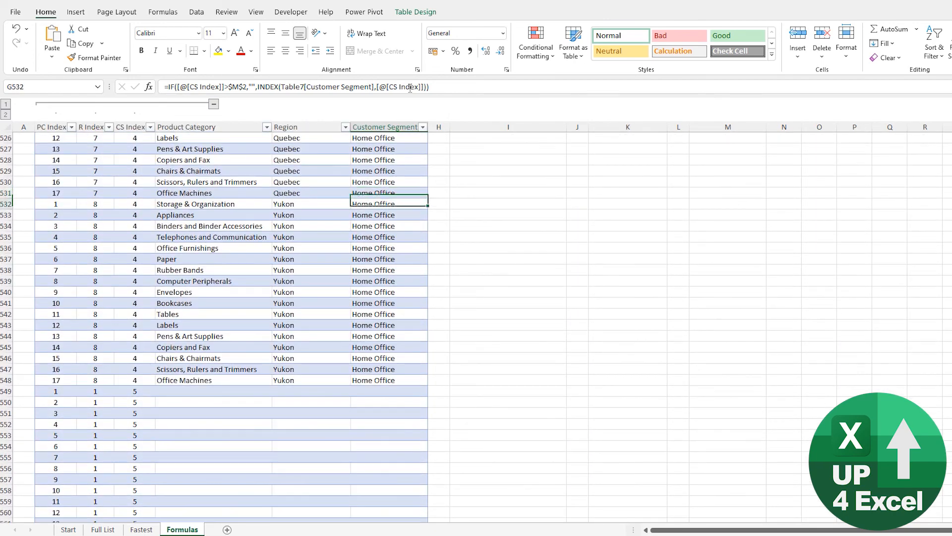
key("Down")
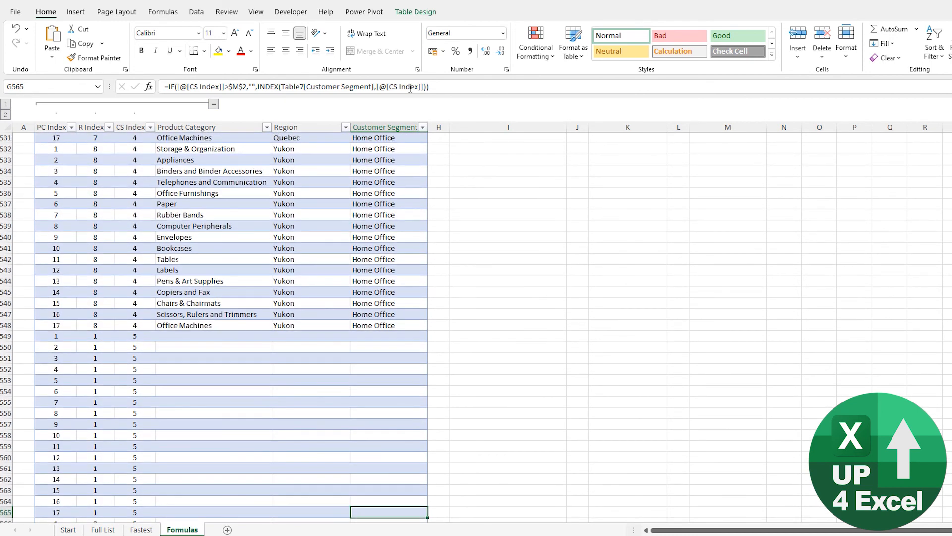
Add Intermediate Excelers as a new entry below Home Office in the orange Customer Segment list.
key("ctrl+Up")
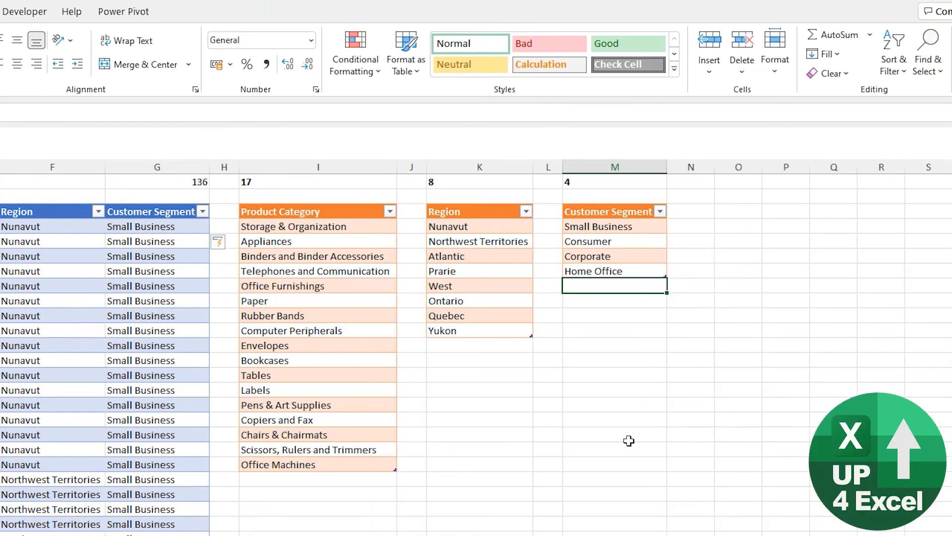
type("Intermediate E")
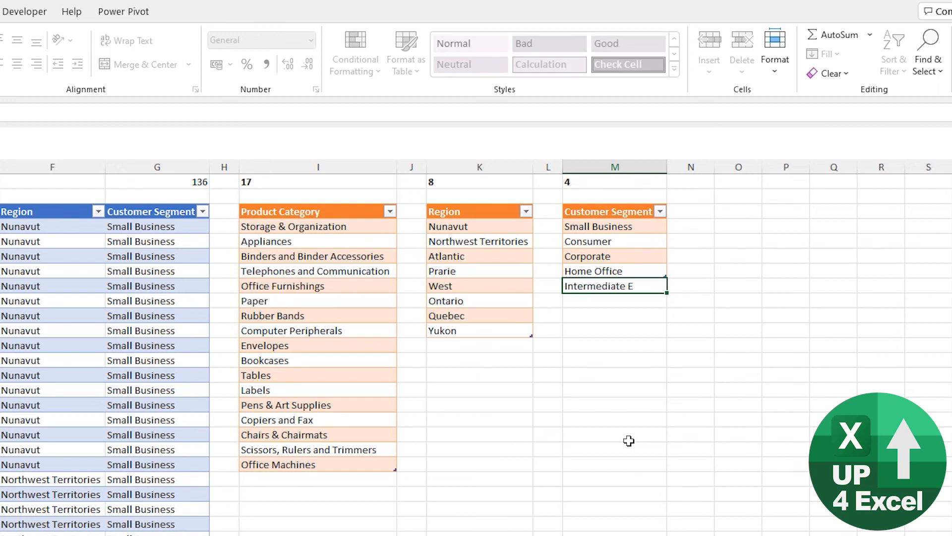
type("xcelers")
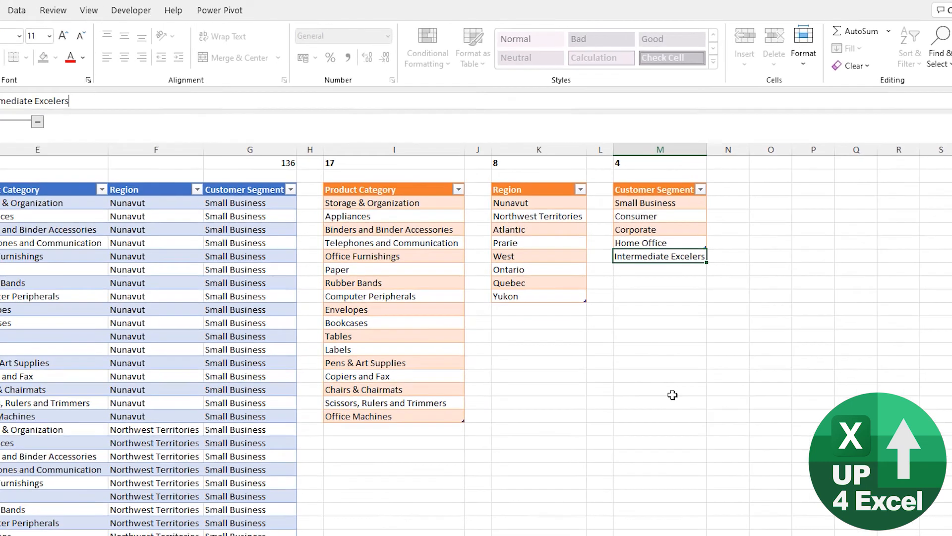
key("Return")
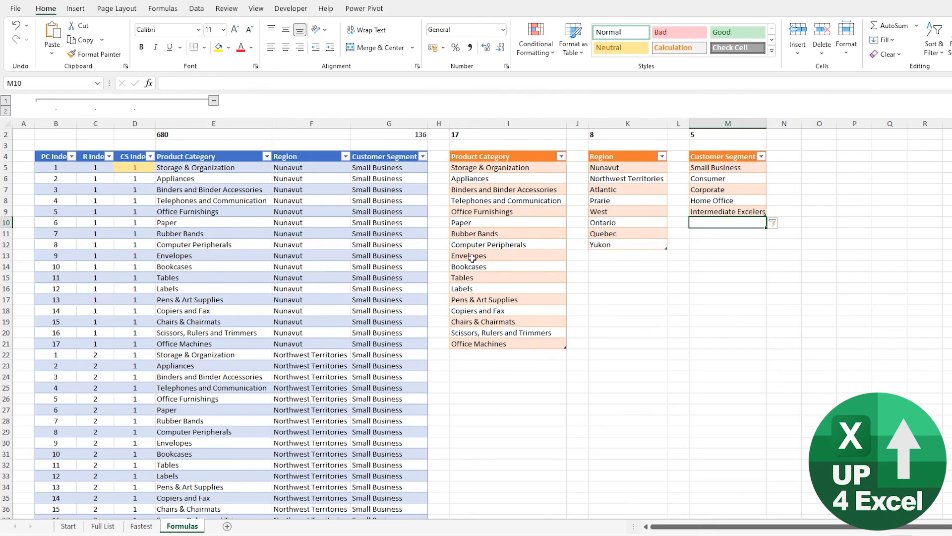
Inspect the end of the combinations table for the rows that use the Intermediate Excelers segment.
left_click(210, 199)
key("ctrl+Down")
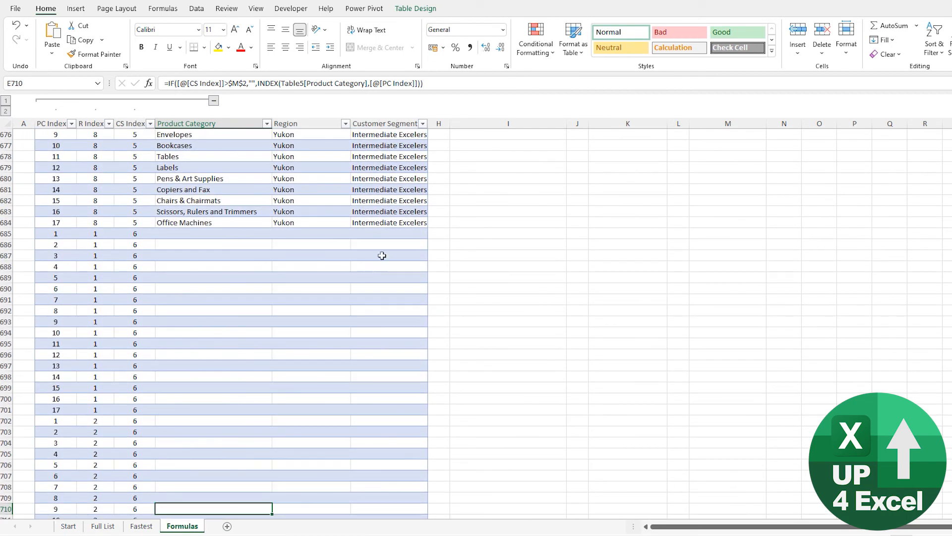
left_click(417, 212)
scroll(645, 233, "up", 7)
left_click(682, 169)
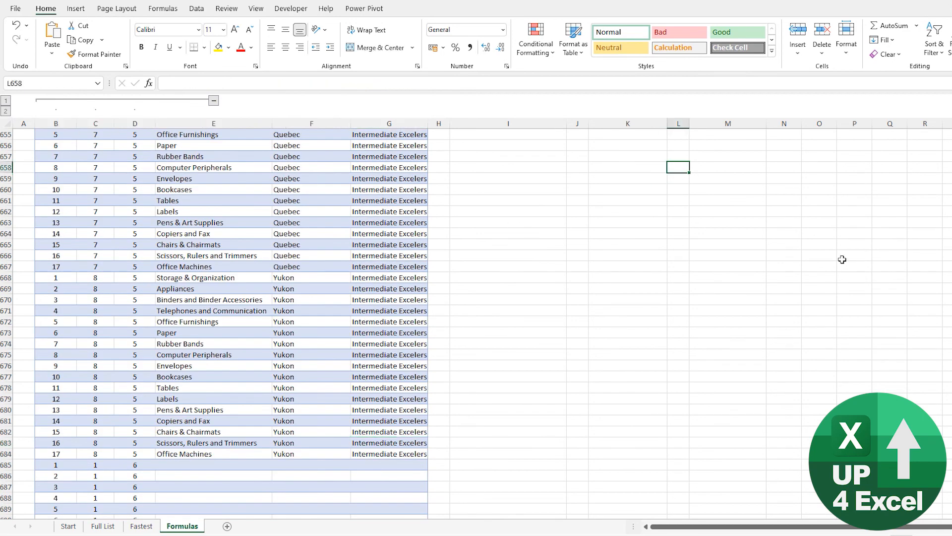
key("ctrl+Up")
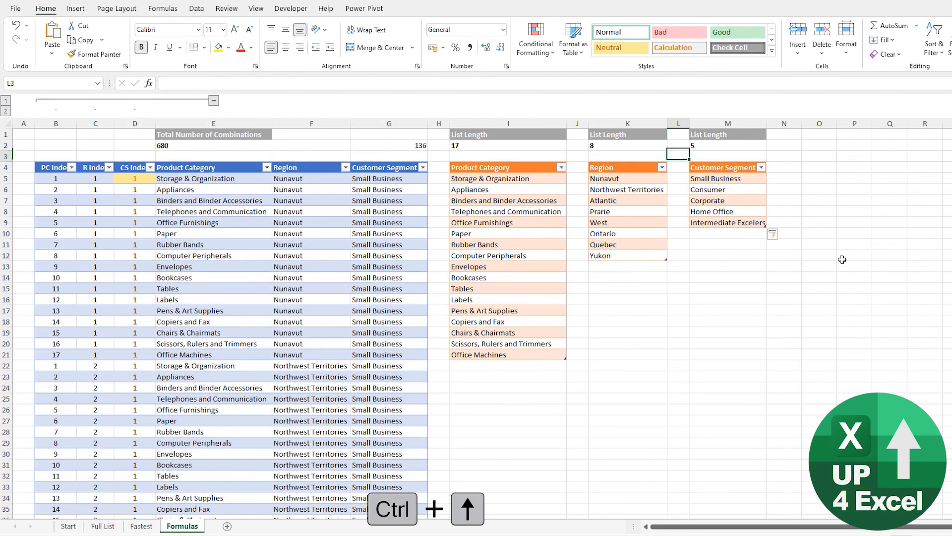
Add Test, Test 2 and Test 3 below Intermediate Excelers in the orange Customer Segment list.
key("Right")
key("ctrl+Down")
key("ctrl+Down")
key("ctrl+Up")
key("Up")
key("ctrl+Up")
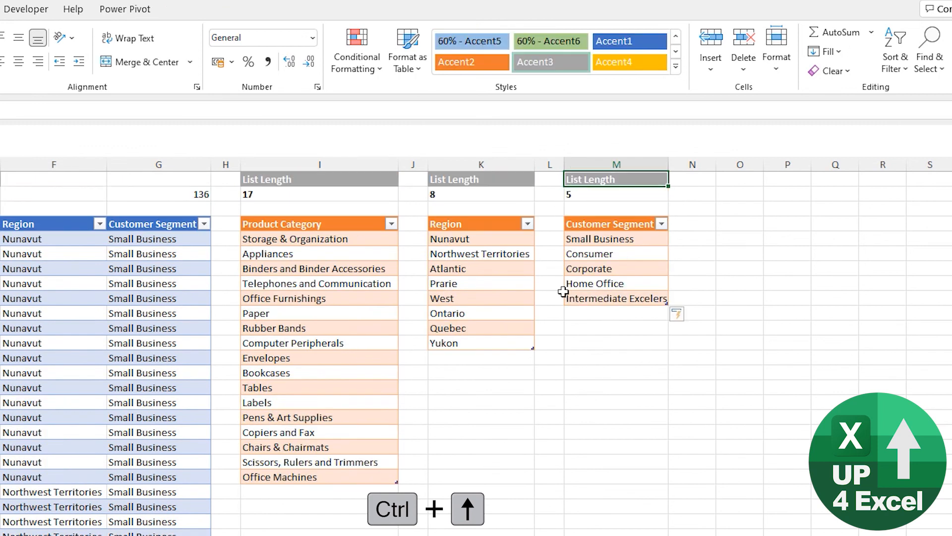
left_click(586, 315)
type("Test")
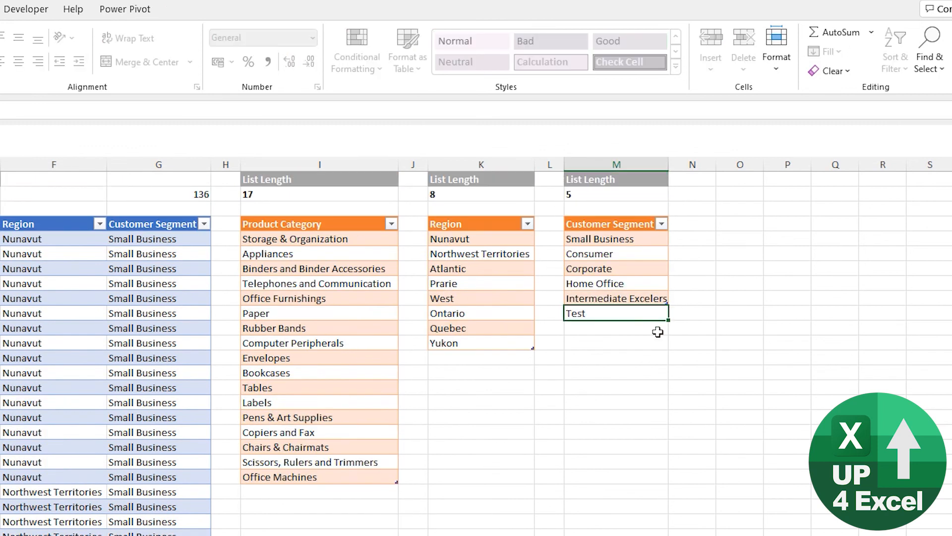
key("Return")
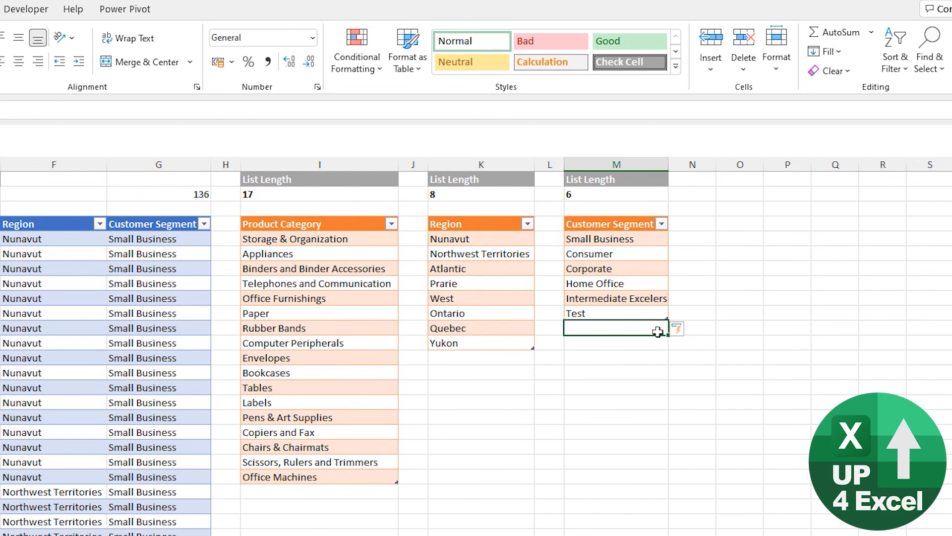
type("Test")
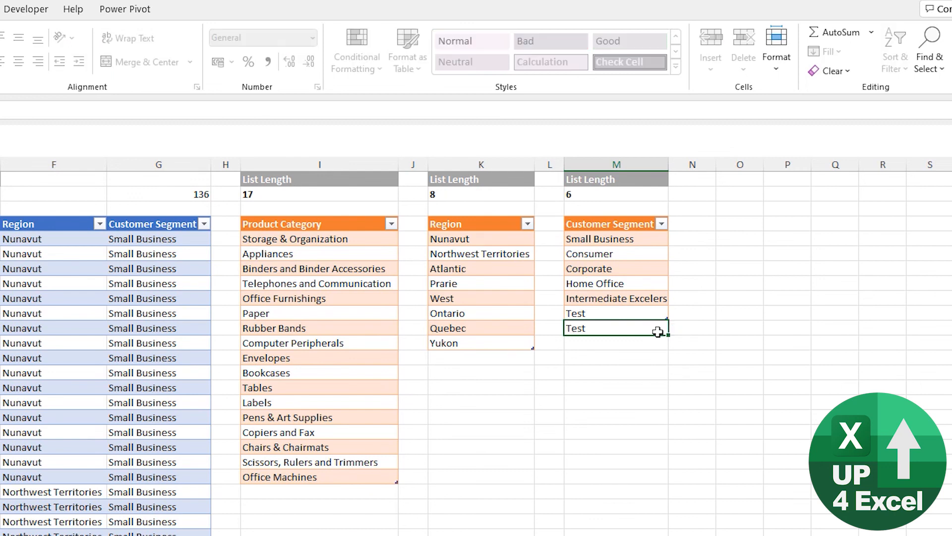
type(" 2")
key("Return")
type("Test ")
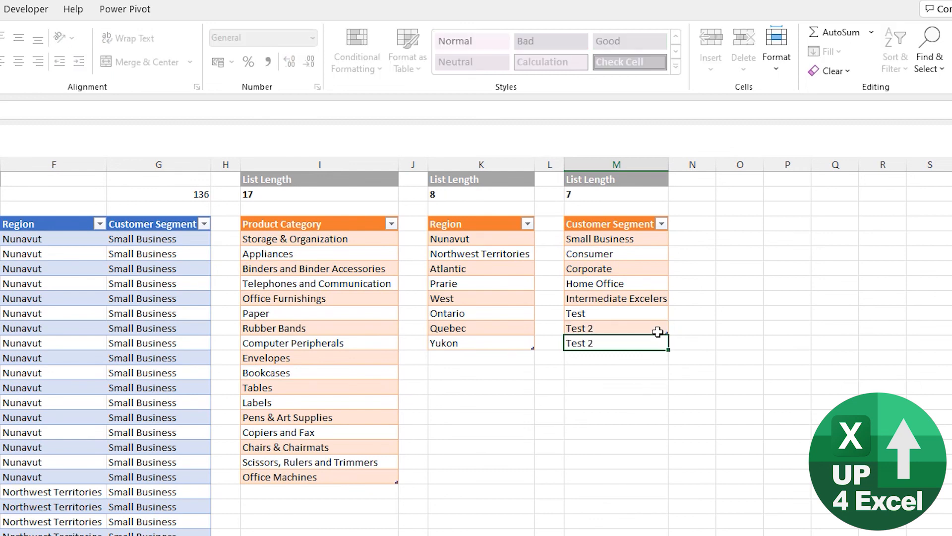
type("3")
key("Return")
Extend the combinations table by filling its last row, columns B to G of row 745, down to row 766.
key("ctrl+Left")
key("ctrl+Left")
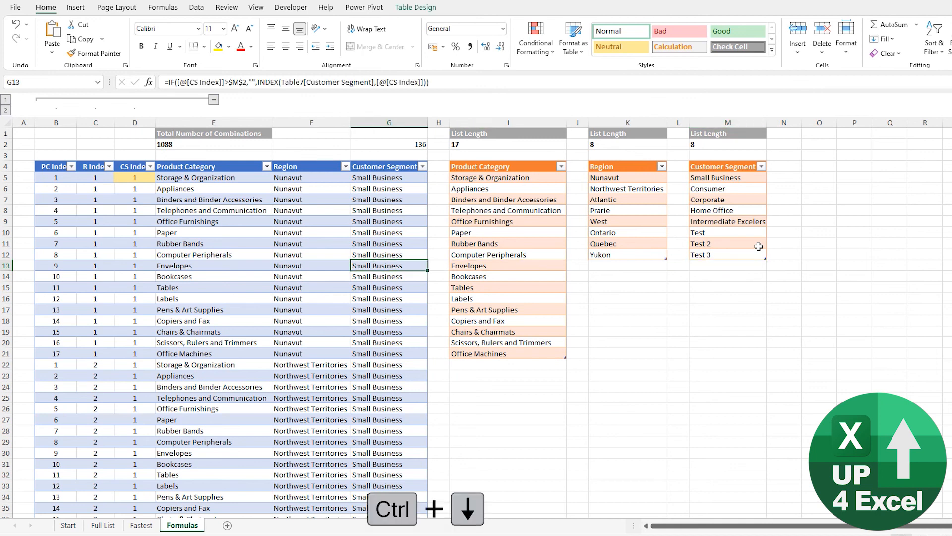
key("ctrl+Down")
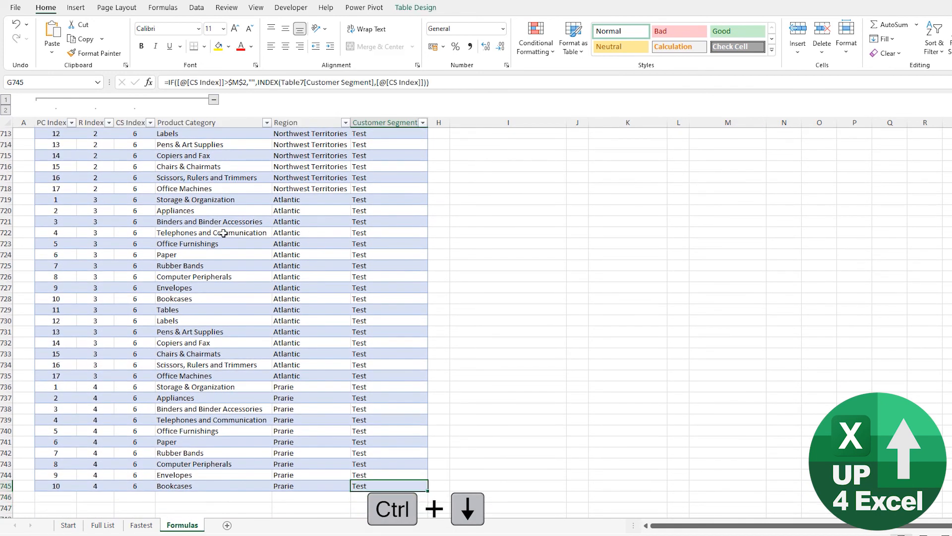
scroll(317, 350, "down", 4)
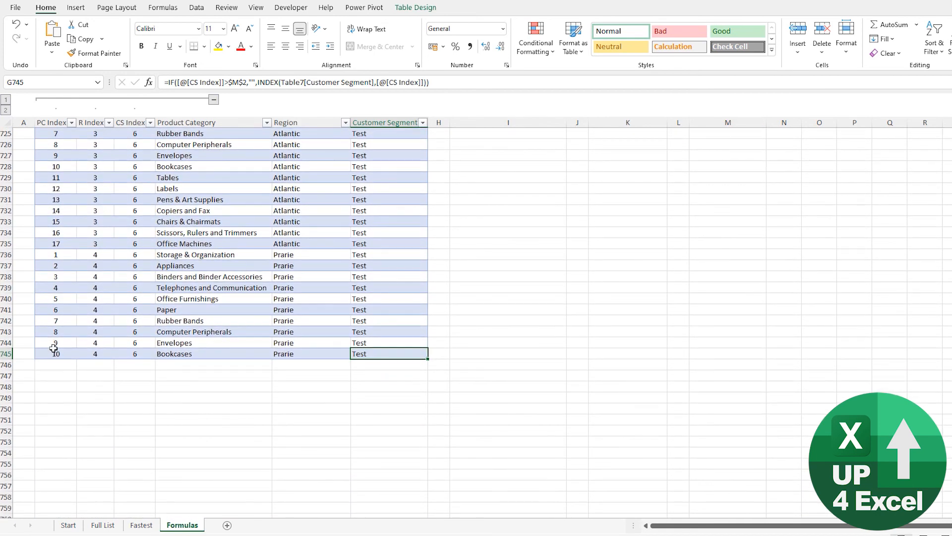
left_click(67, 352)
left_click_drag(68, 352, 410, 353)
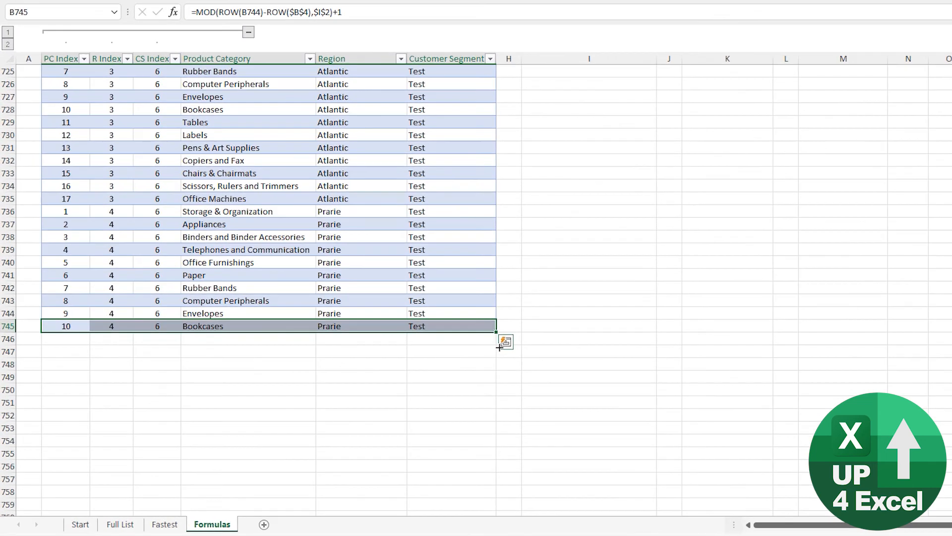
left_click_drag(499, 347, 466, 498)
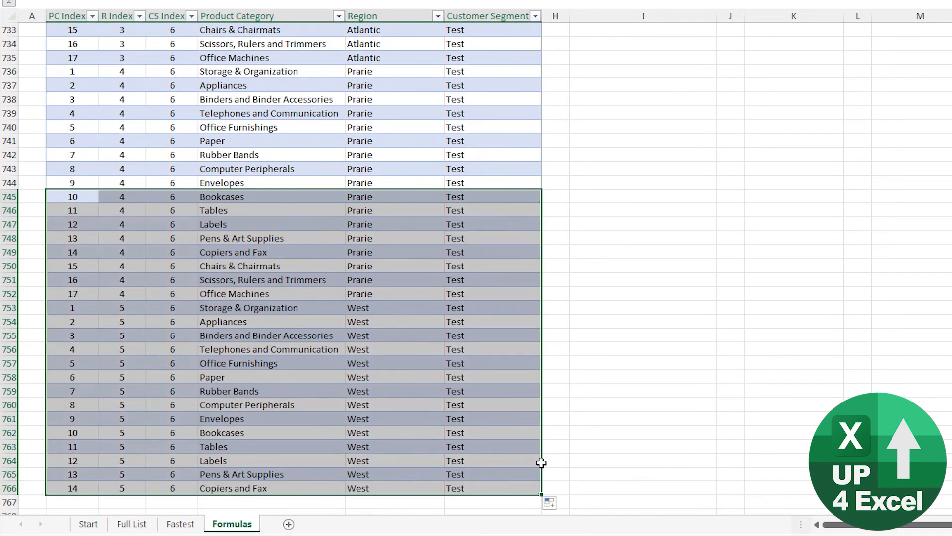
Continue filling the combinations table down to row 1100 and check the first surplus row below the last Test 3 combination.
scroll(497, 397, "down", 5)
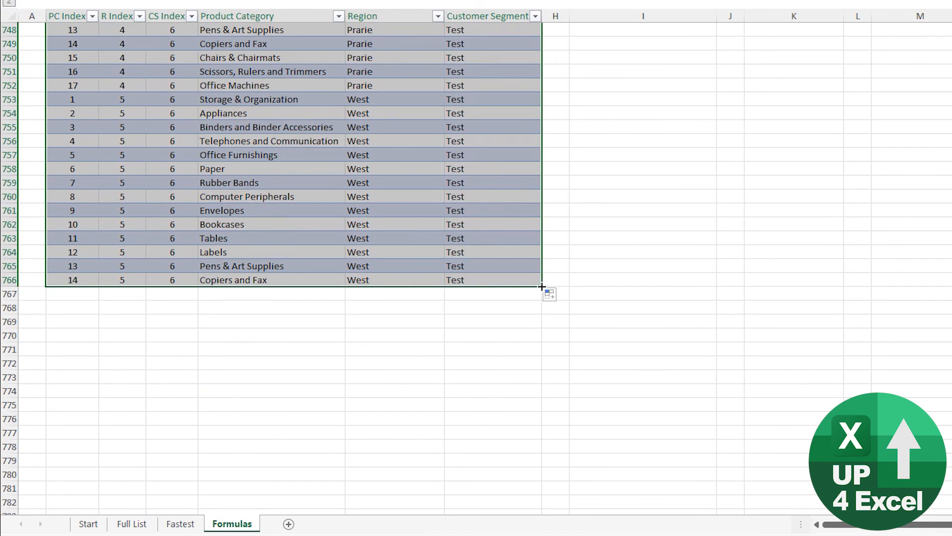
left_click_drag(539, 300, 541, 496)
left_click_drag(560, 534, 545, 450)
scroll(499, 406, "down", 5)
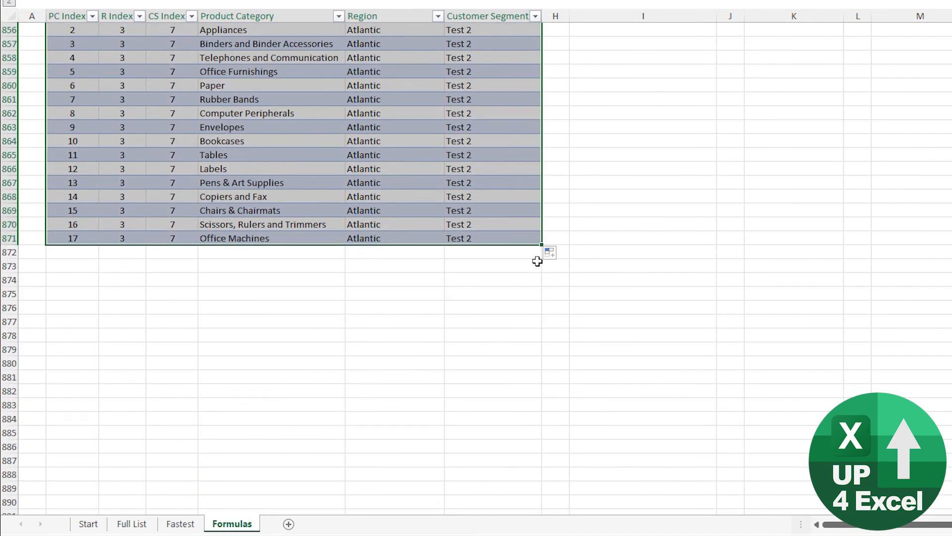
left_click_drag(542, 244, 516, 465)
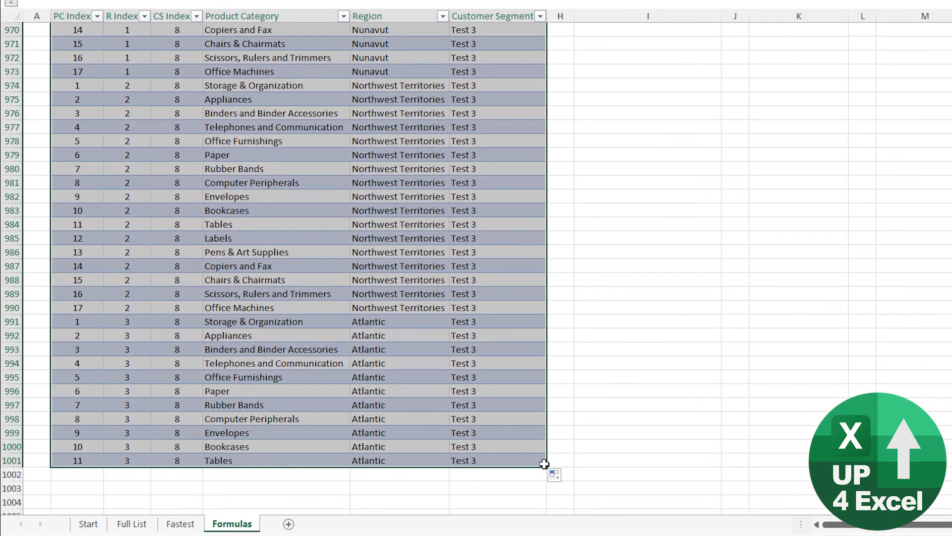
left_click_drag(546, 467, 483, 412)
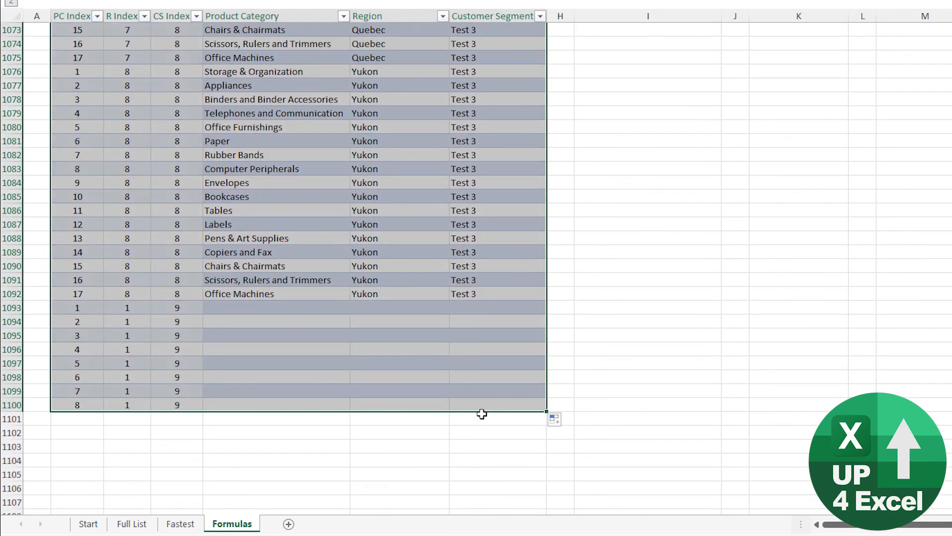
left_click(242, 306)
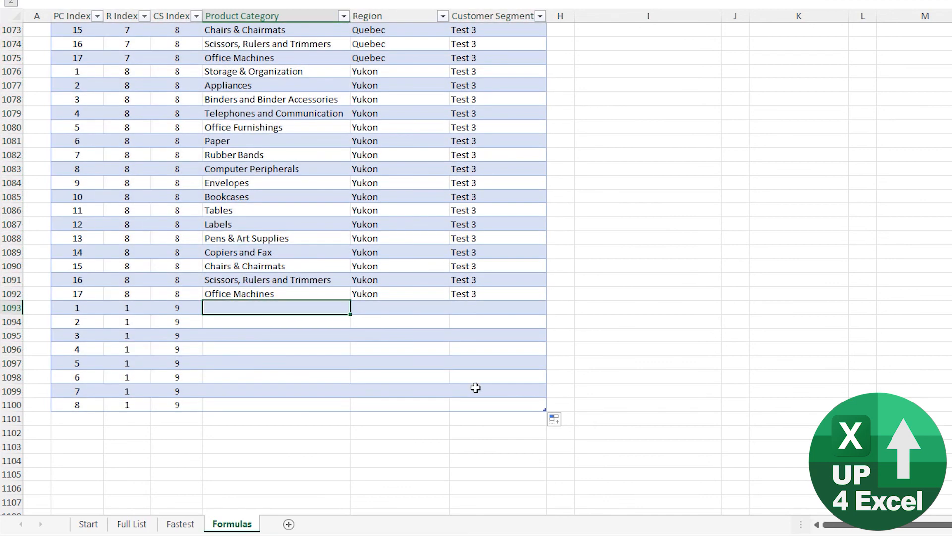
Return to the start of the combinations table and review the formulas in the Product Category, Region and Customer Segment columns.
key("ctrl+Up")
key("ctrl+Up")
key("ctrl+Up")
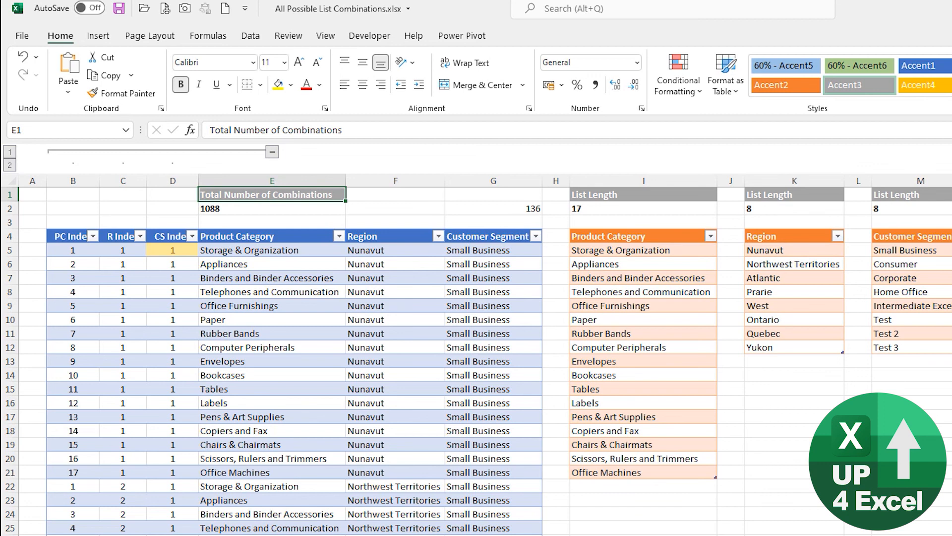
left_click(301, 248)
left_click(301, 304)
left_click(419, 293)
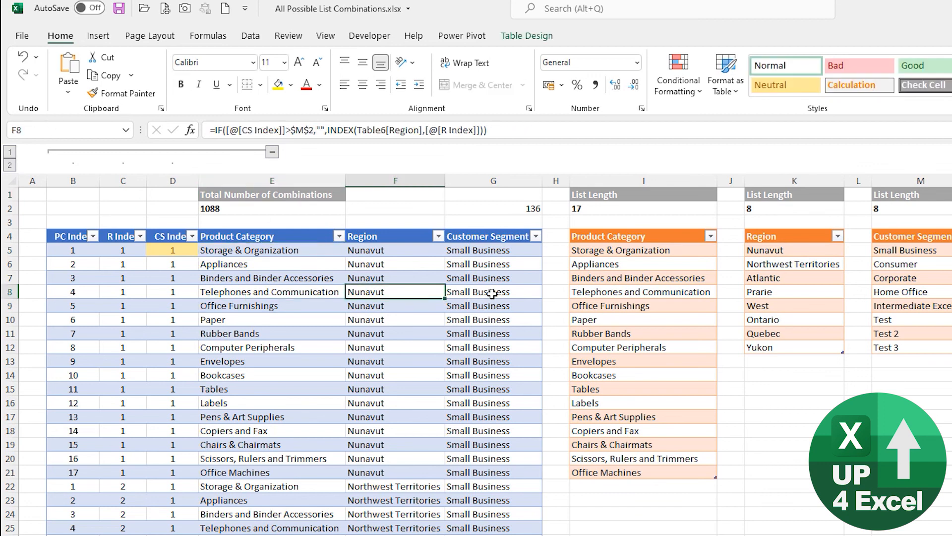
left_click(484, 294)
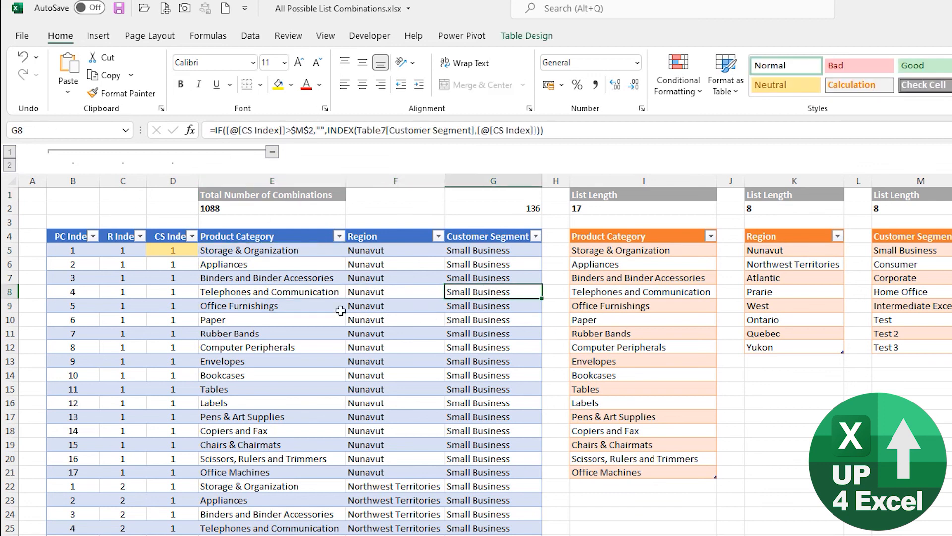